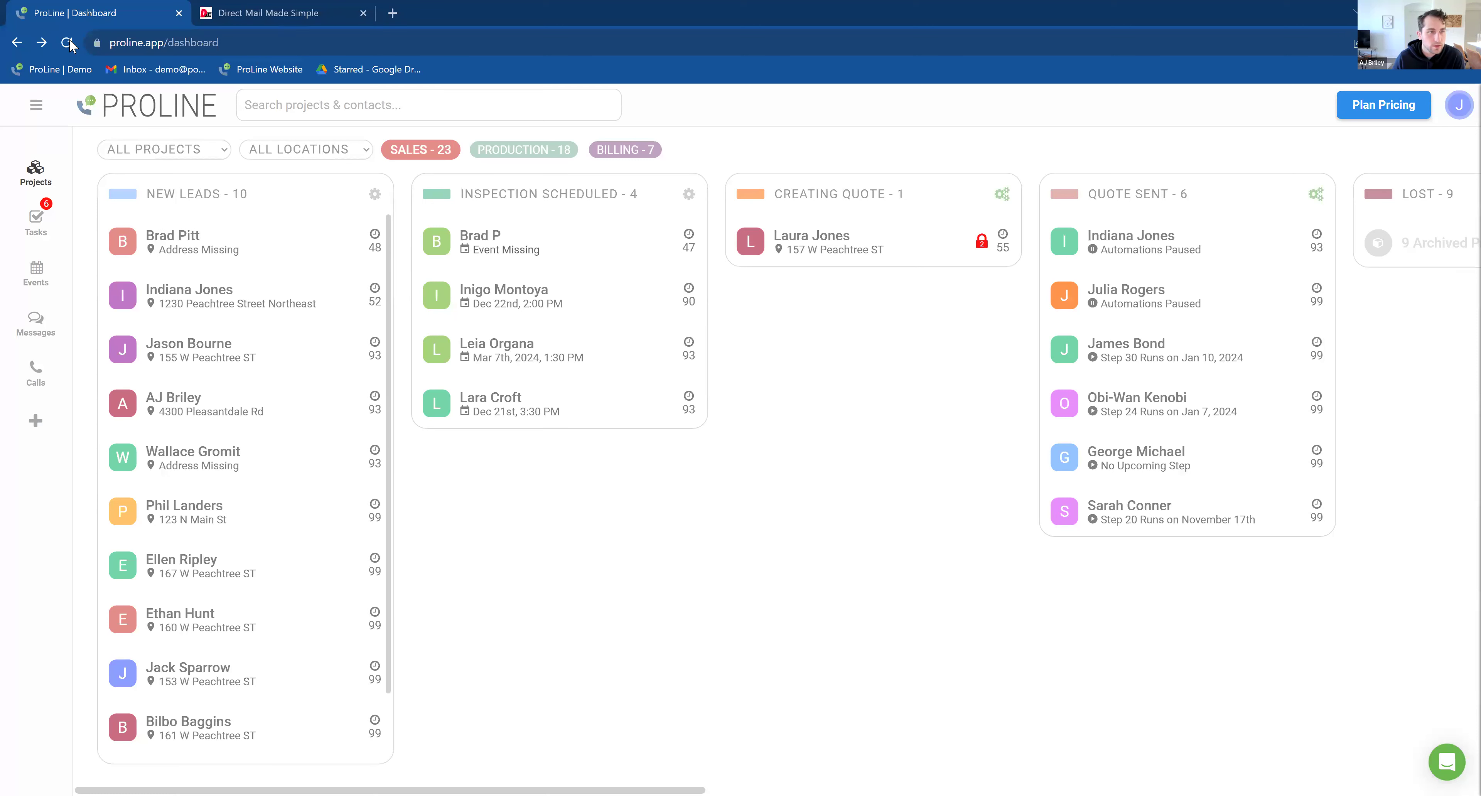
# Step: Open the DOPE 360 integration page from ProLine's integrations
pyautogui.click(259, 8)
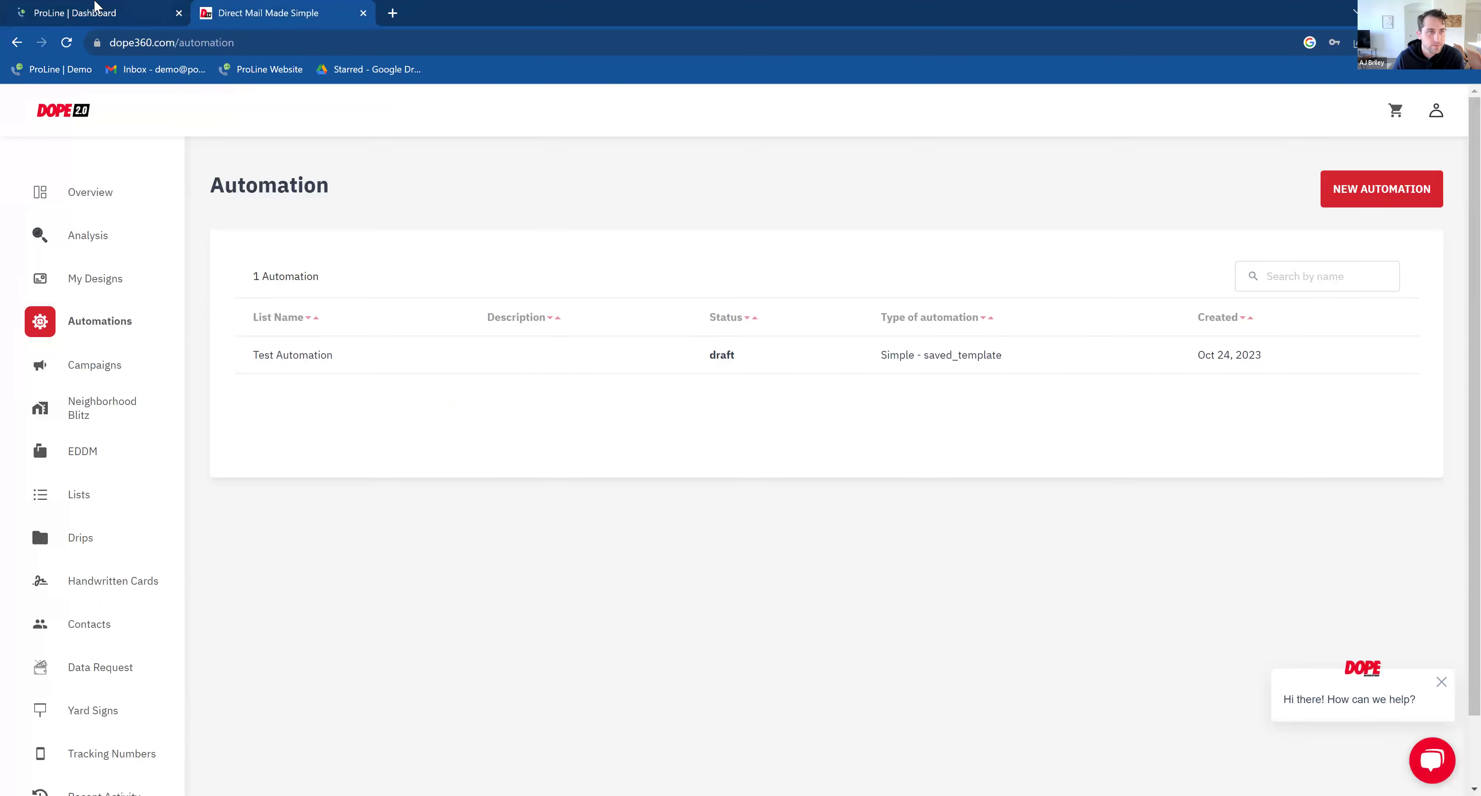
pyautogui.click(96, 8)
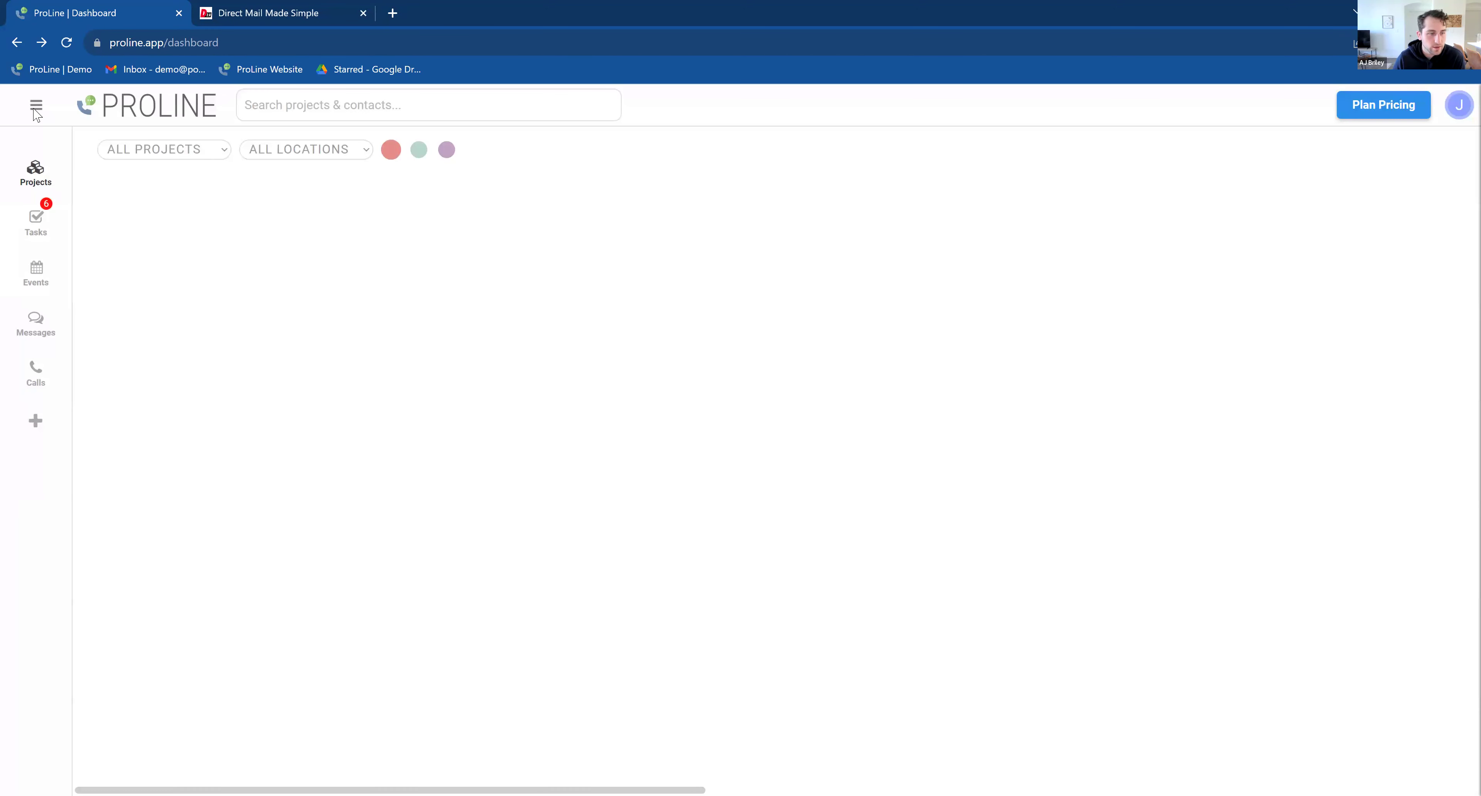
pyautogui.click(35, 109)
pyautogui.click(121, 375)
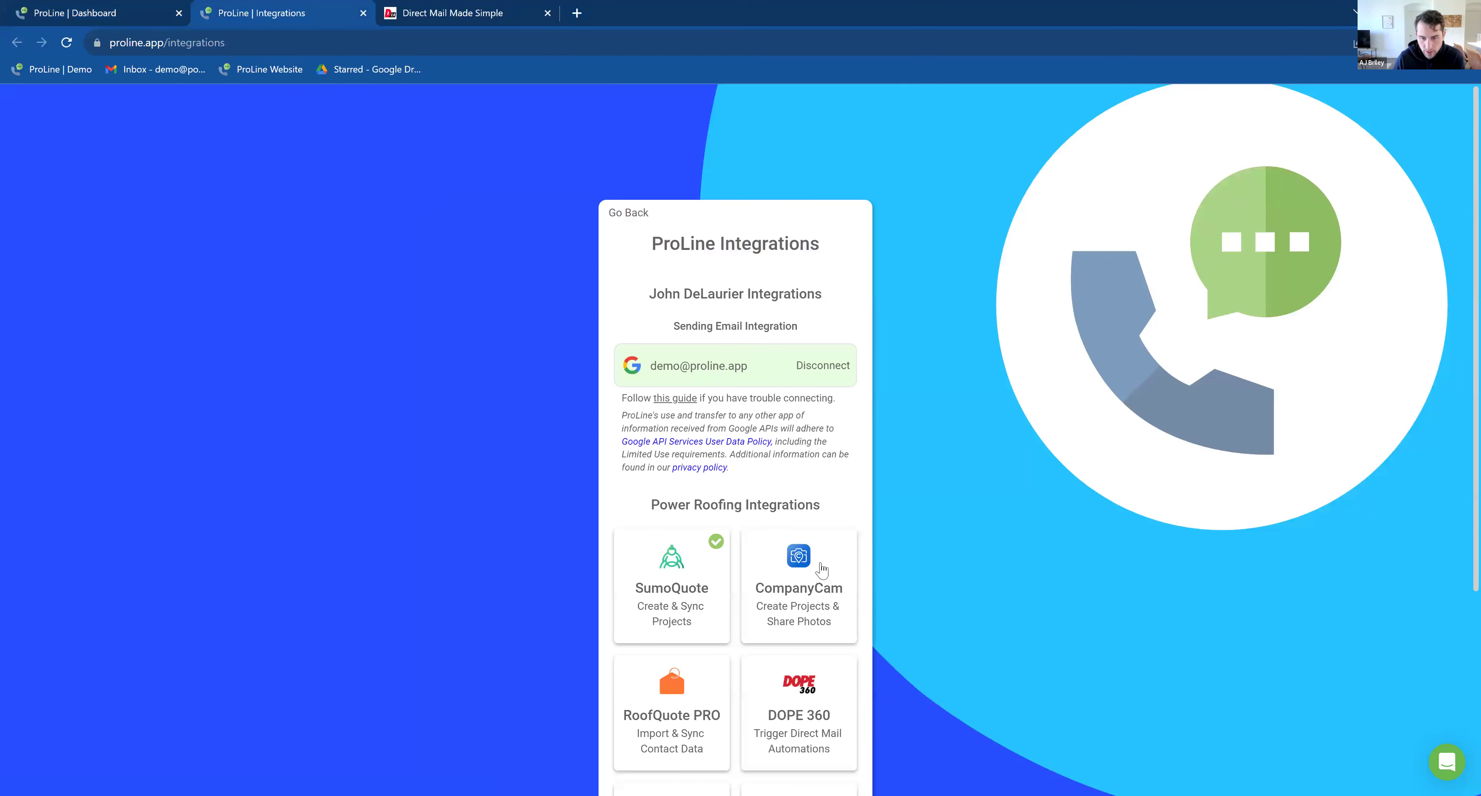
pyautogui.scroll(-2, 748, 340)
pyautogui.click(798, 549)
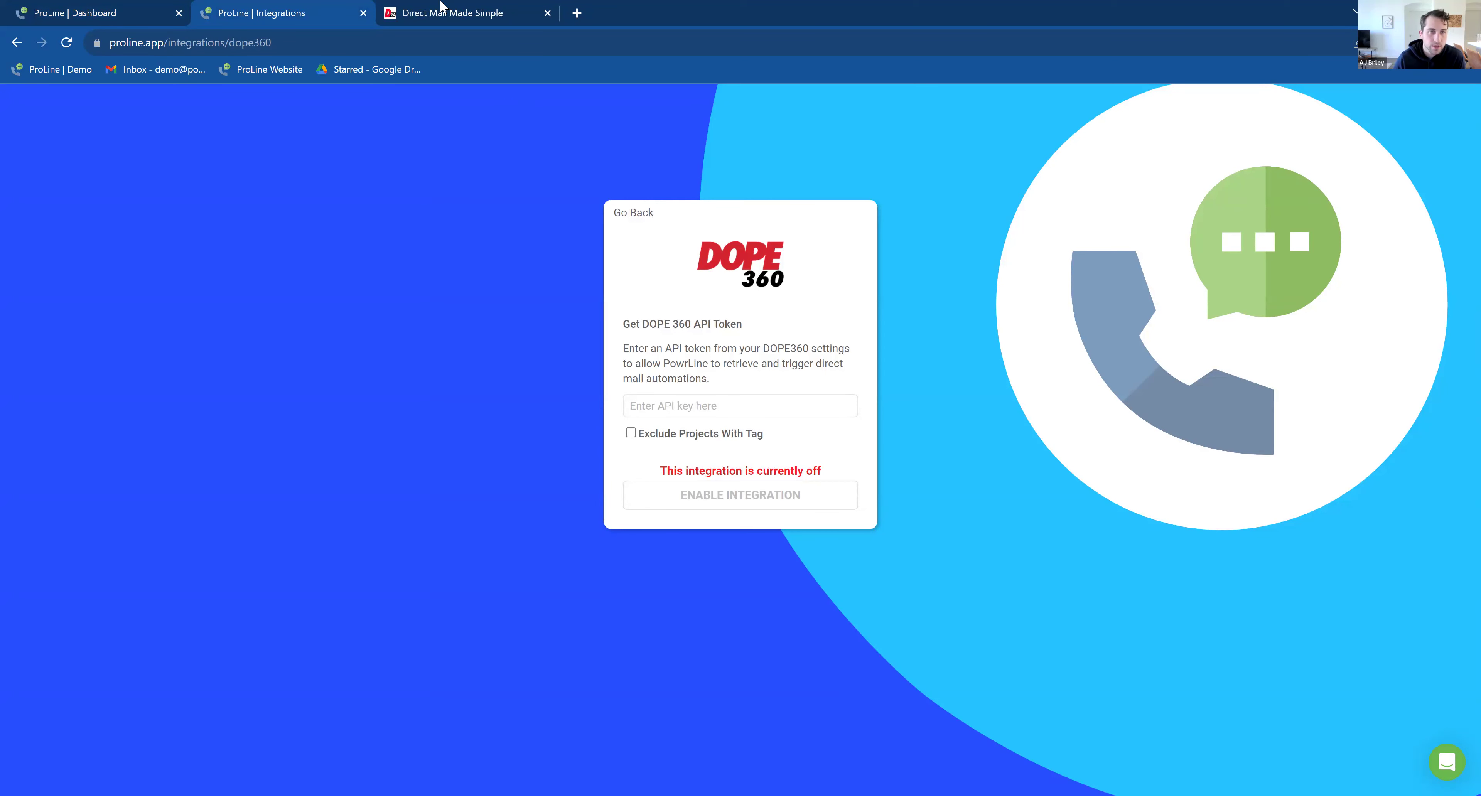
# Step: Switch to DOPE 360 and open the API Access section of the account details
pyautogui.click(426, 7)
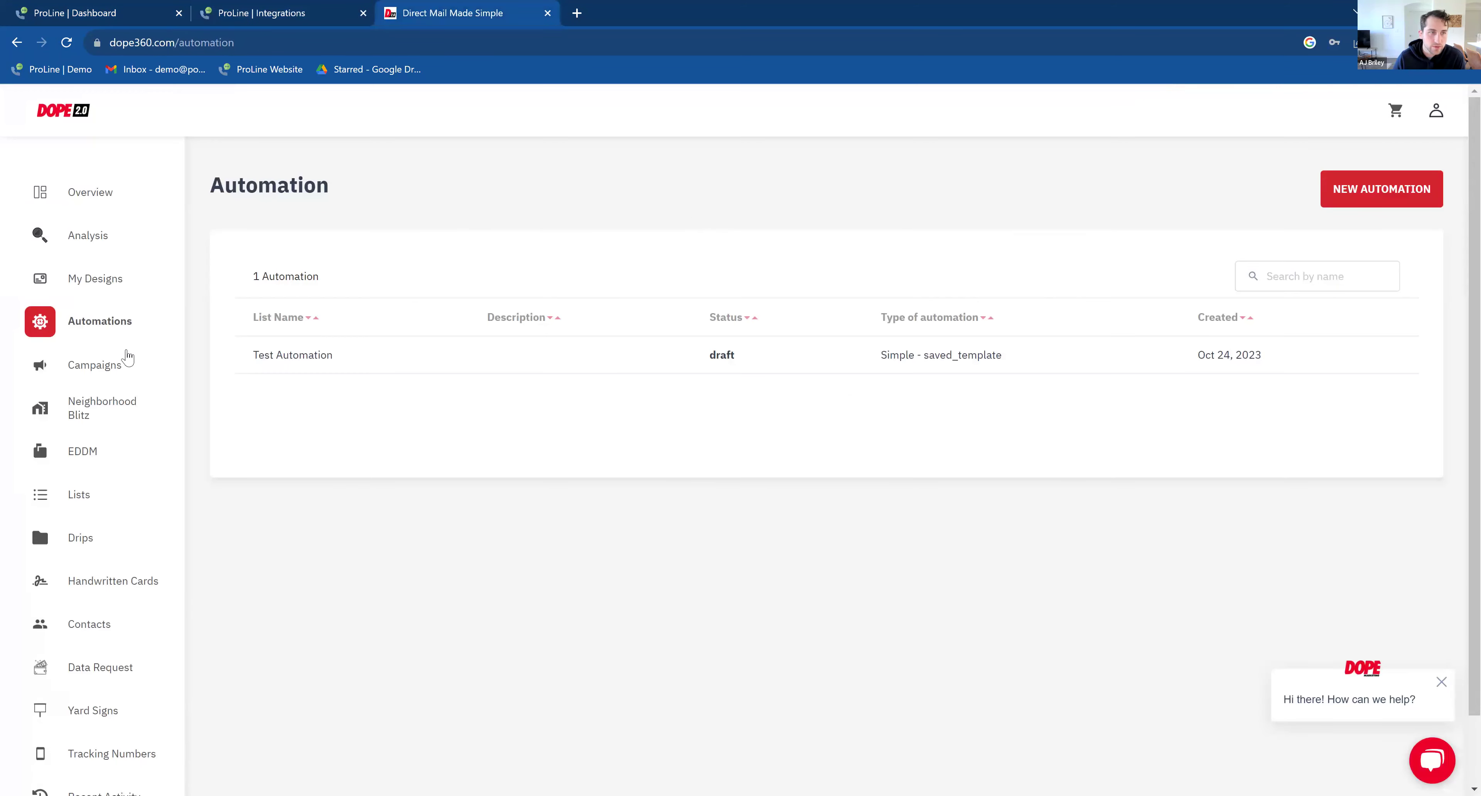
pyautogui.click(73, 279)
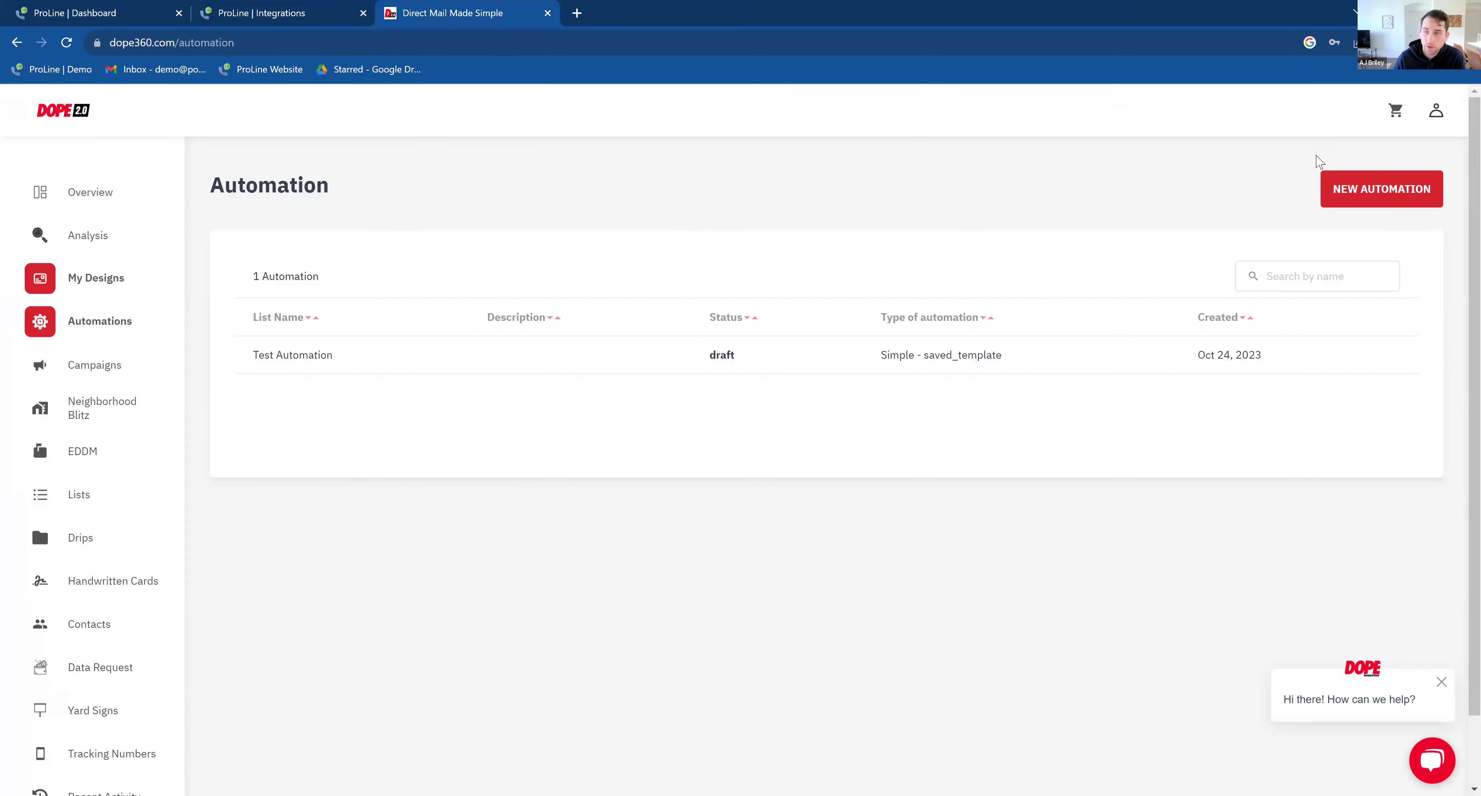
pyautogui.click(1438, 113)
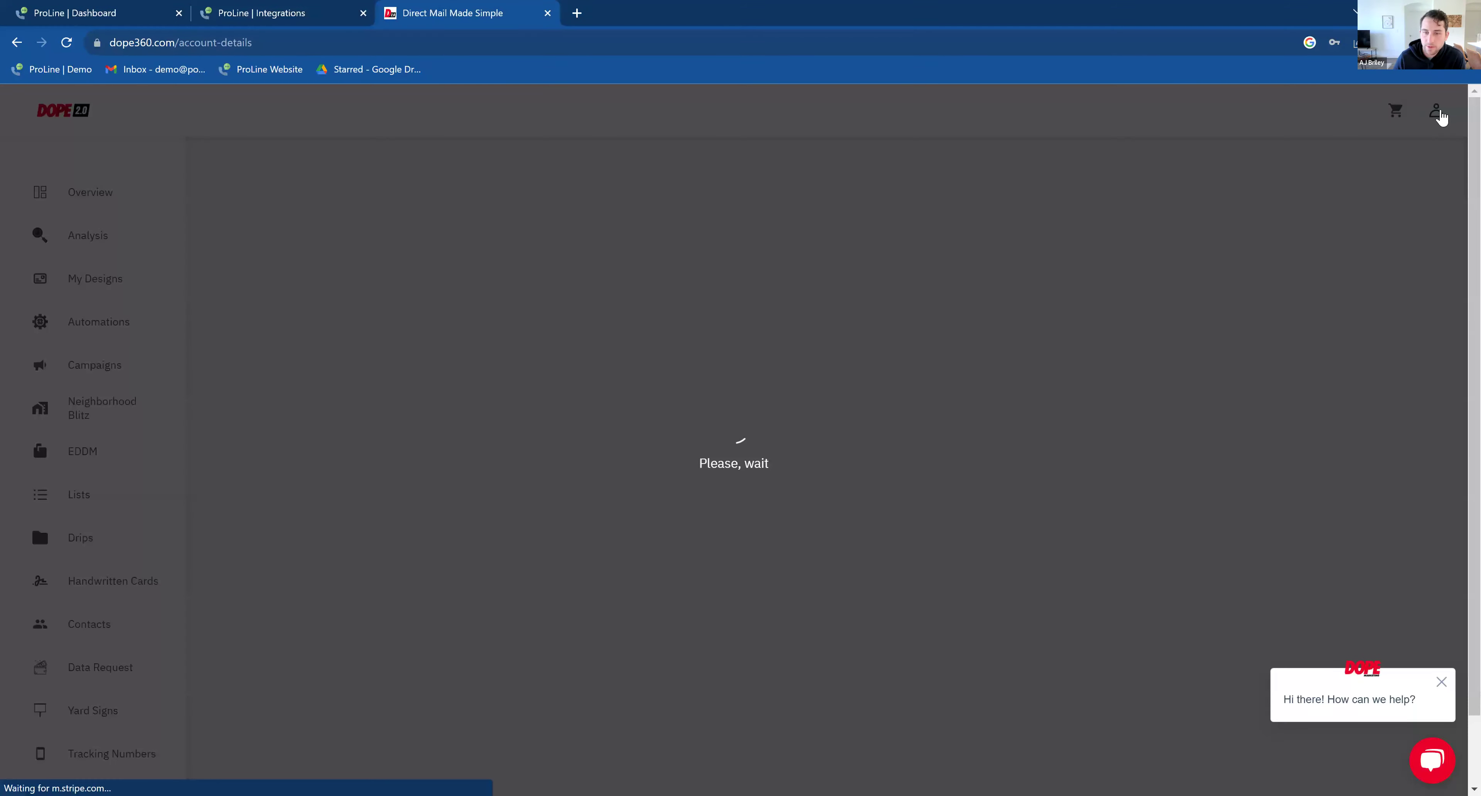
pyautogui.click(1122, 374)
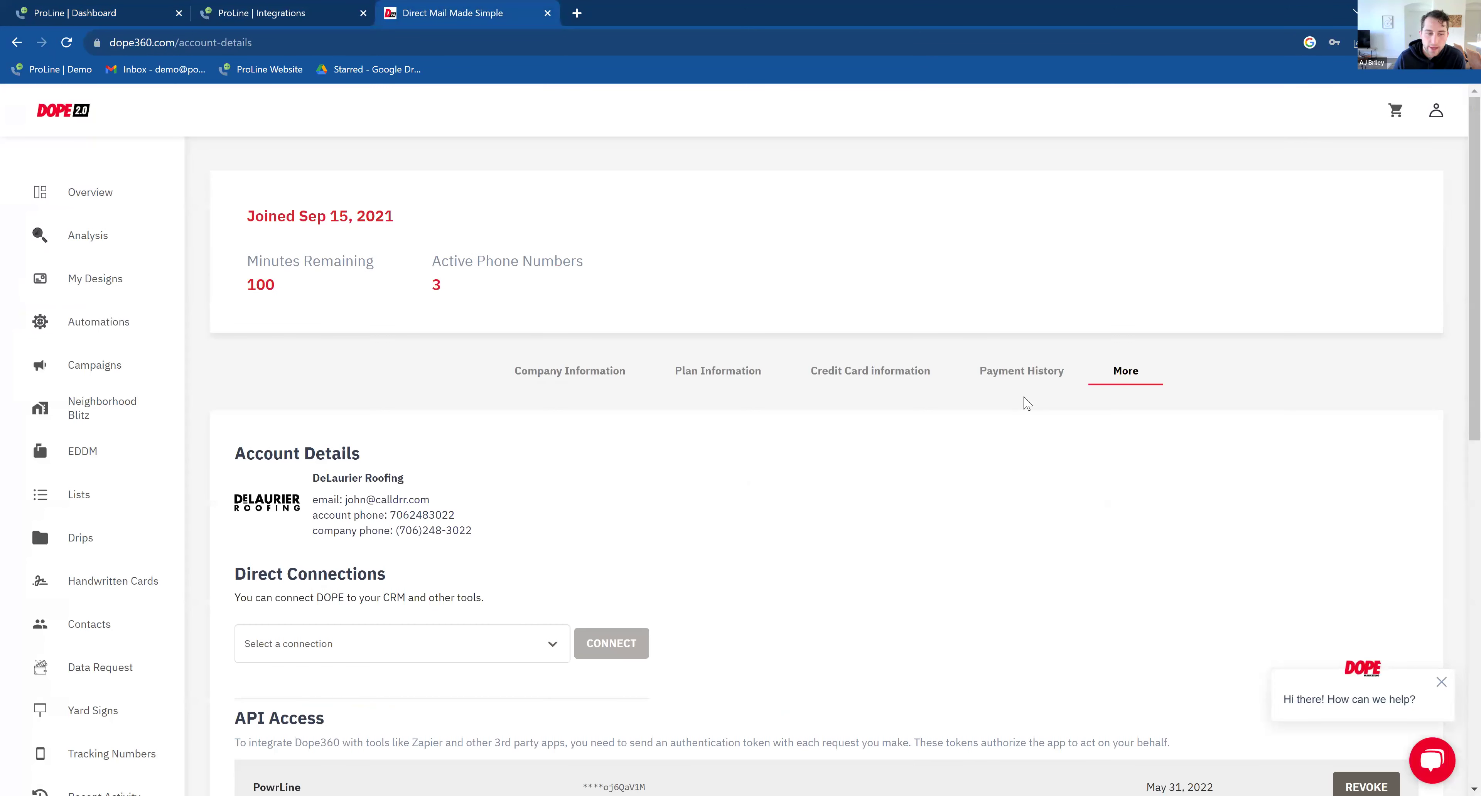
pyautogui.scroll(-5, 283, 338)
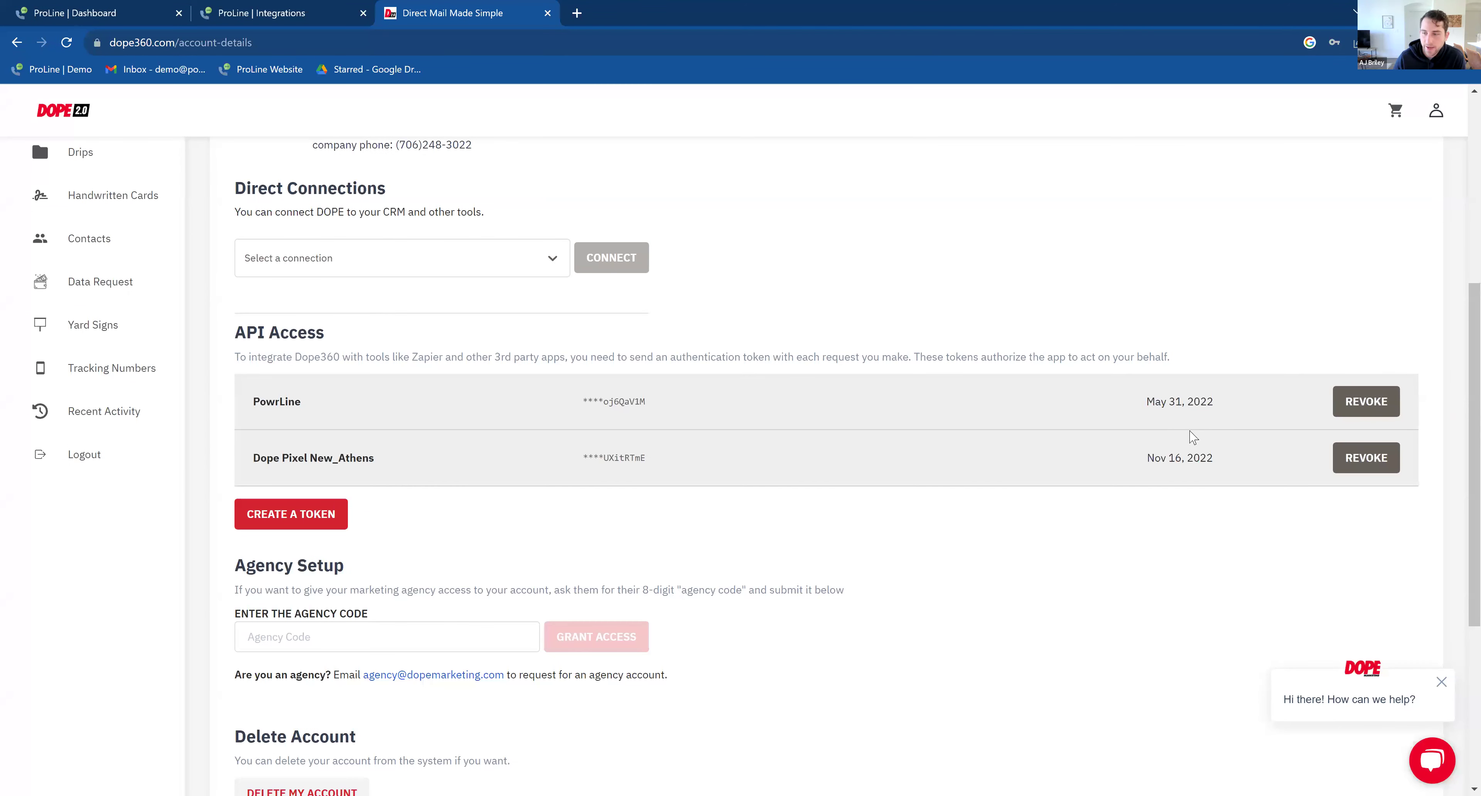
pyautogui.scroll(-3, 863, 318)
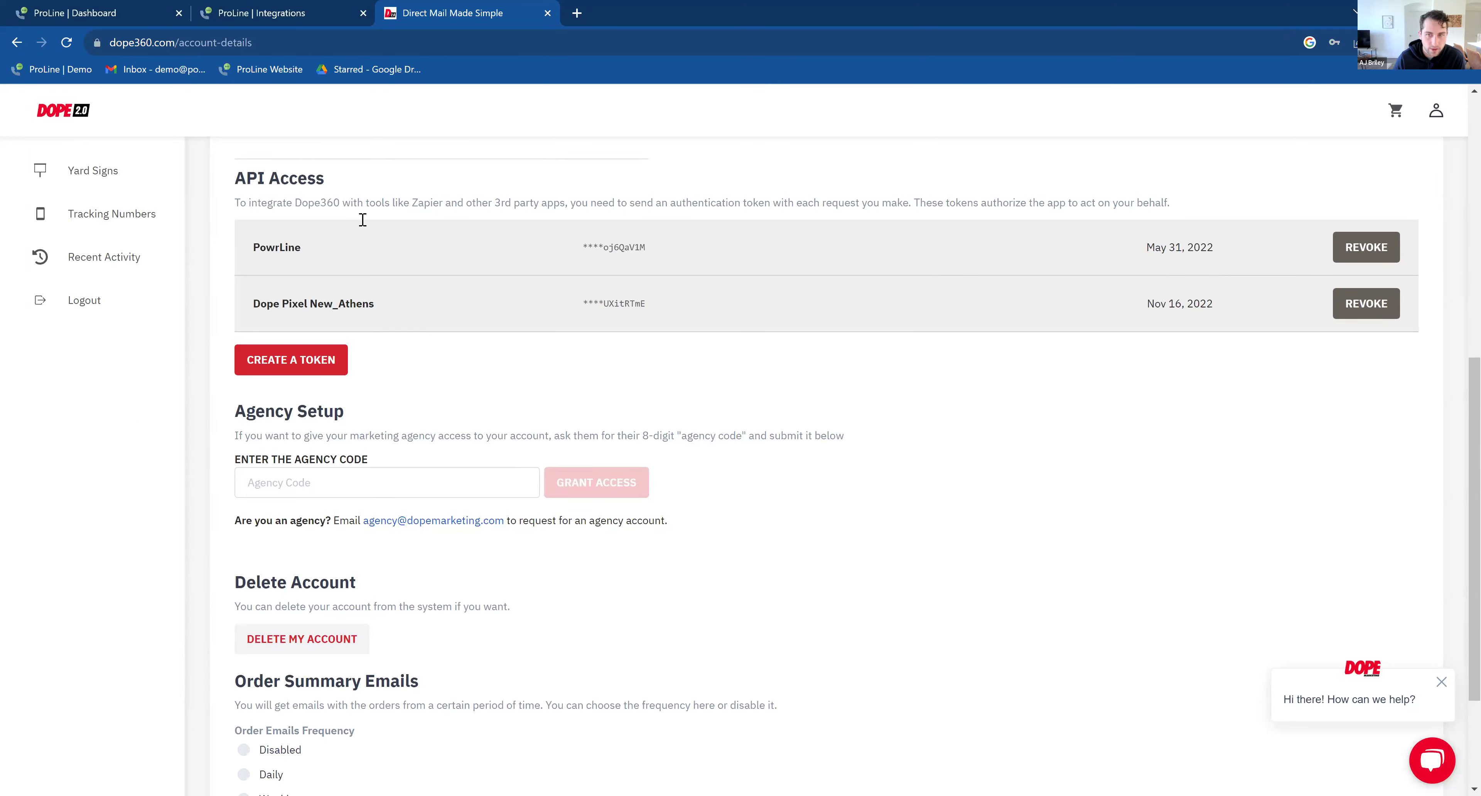
# Step: Create an API token named ProLine and copy the generated token
pyautogui.click(284, 364)
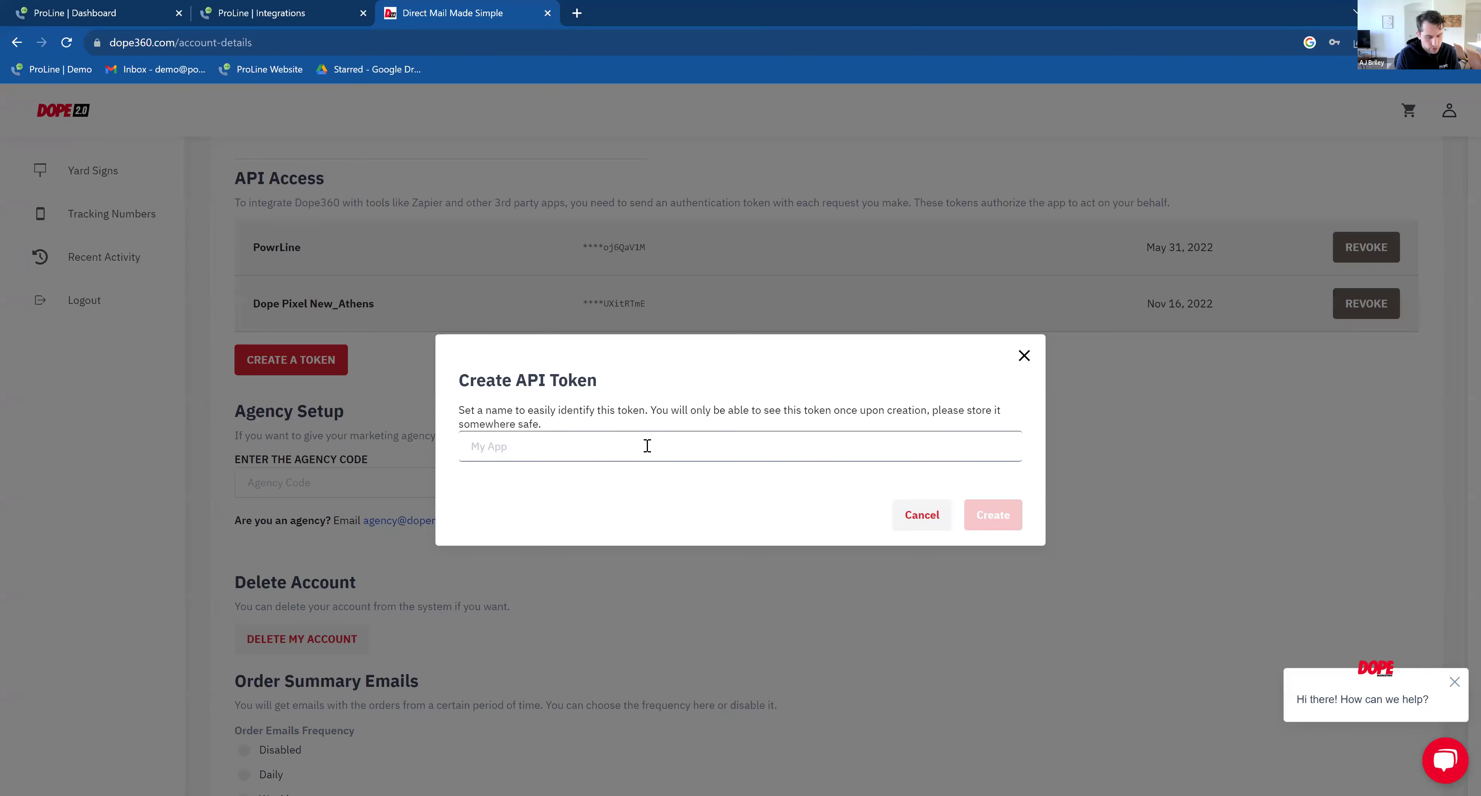
pyautogui.write('ProLine')
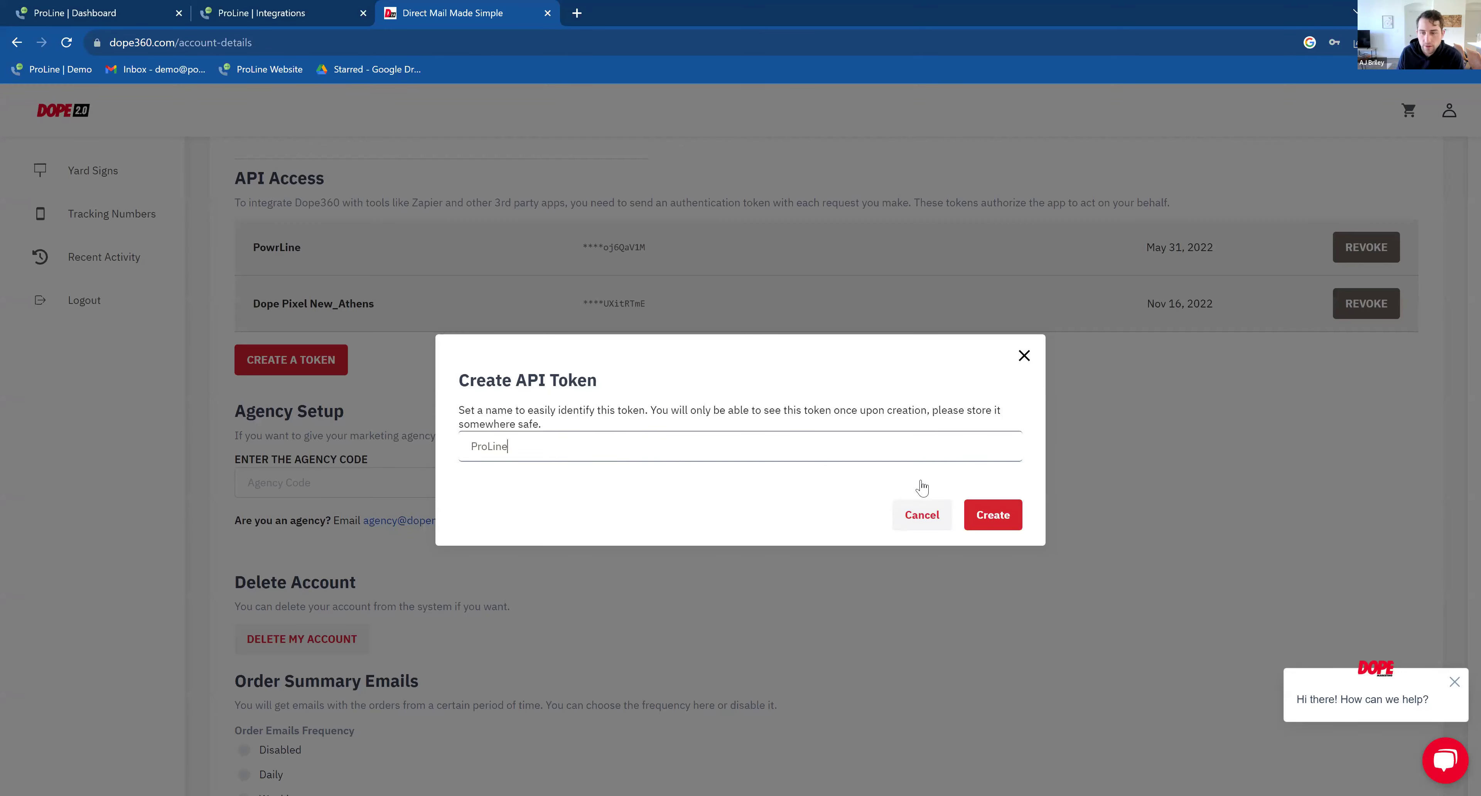
pyautogui.click(984, 516)
pyautogui.click(1011, 362)
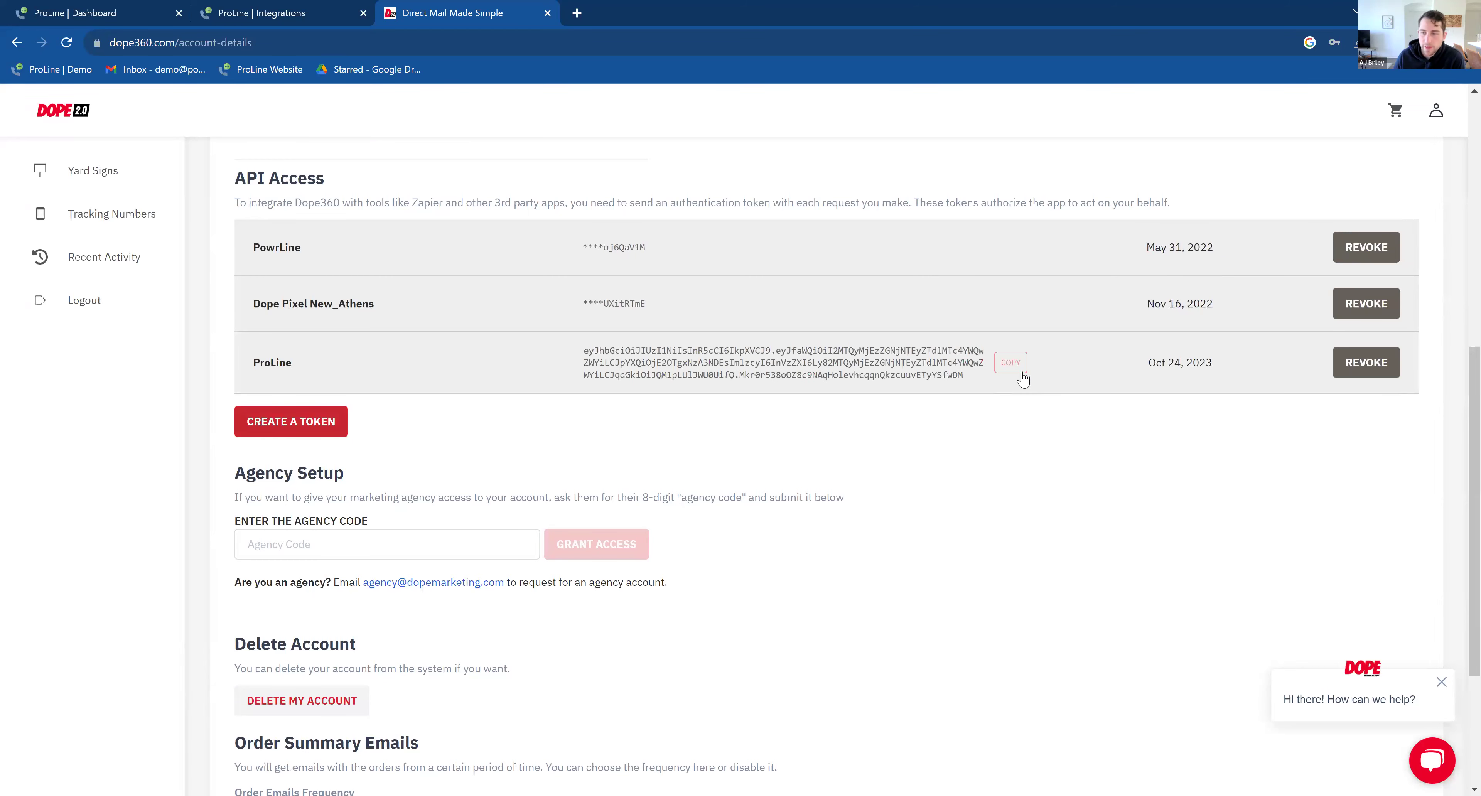
# Step: Switch to ProLine, paste the copied API token into the DOPE 360 API key field and enable the integration
pyautogui.click(275, 10)
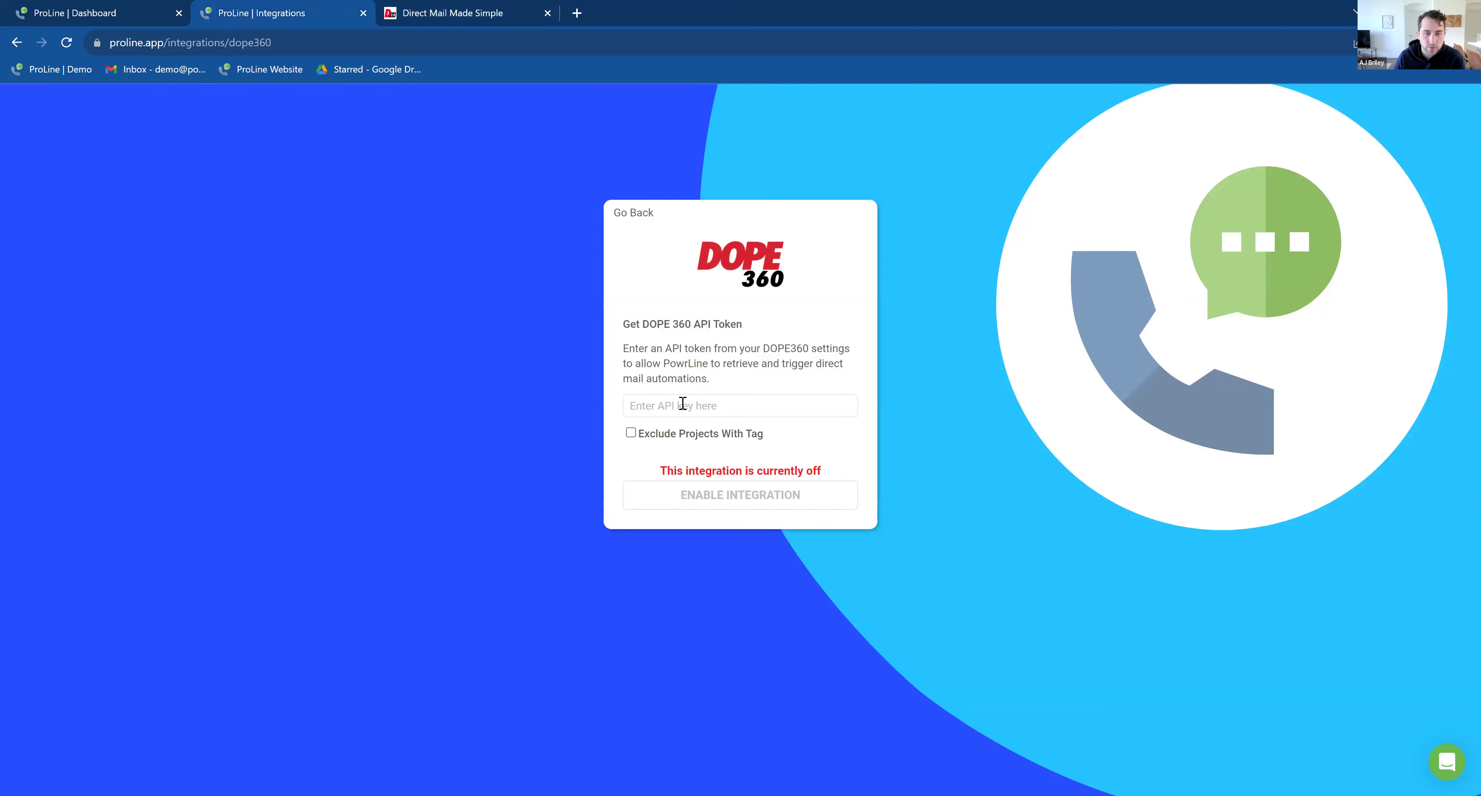
pyautogui.click(682, 404)
pyautogui.hotkey('ctrl', 'v')
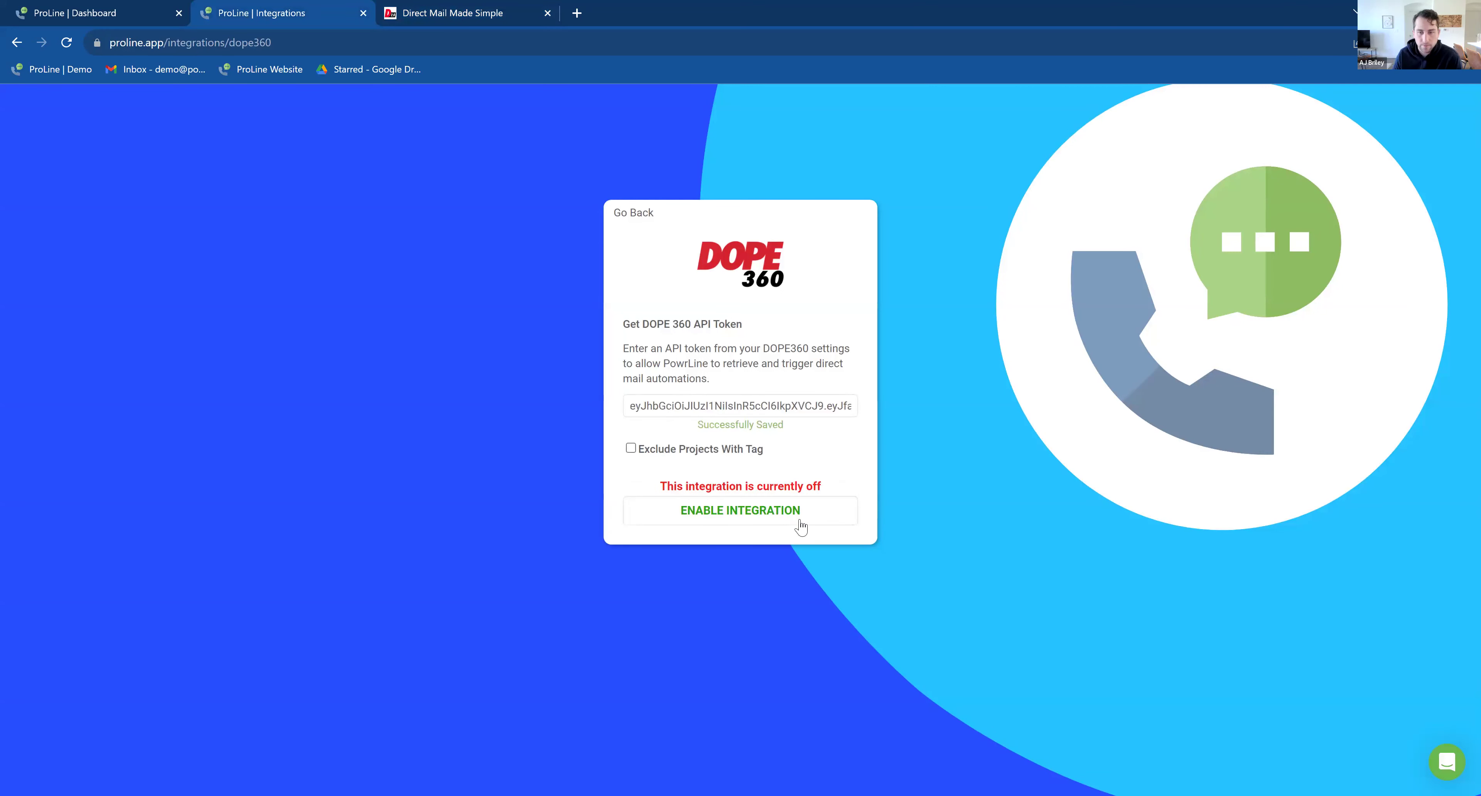
pyautogui.click(742, 521)
pyautogui.press('Return')
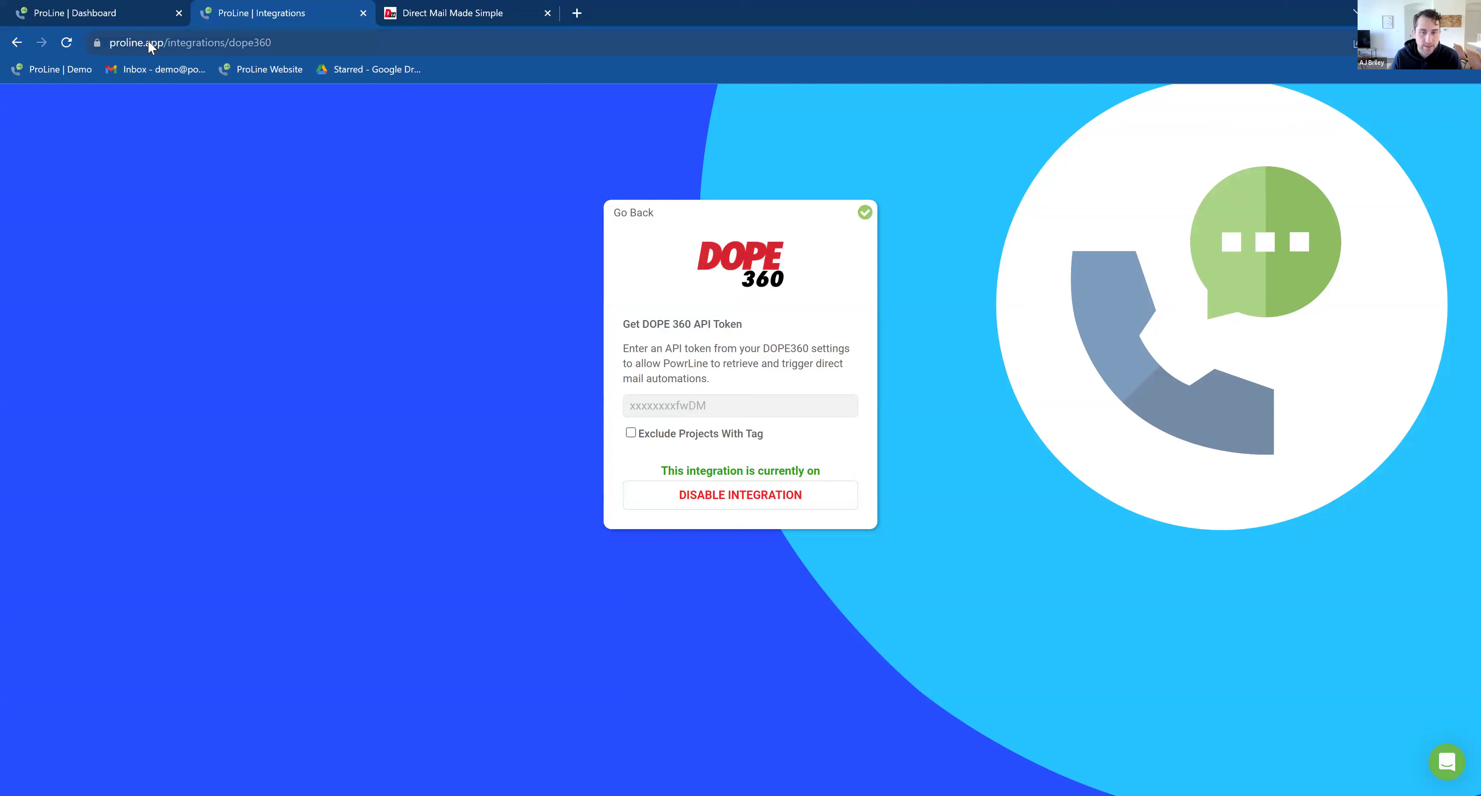
# Step: Review the sales pipeline stages on the ProLine dashboard, from New Leads through Won
pyautogui.click(105, 6)
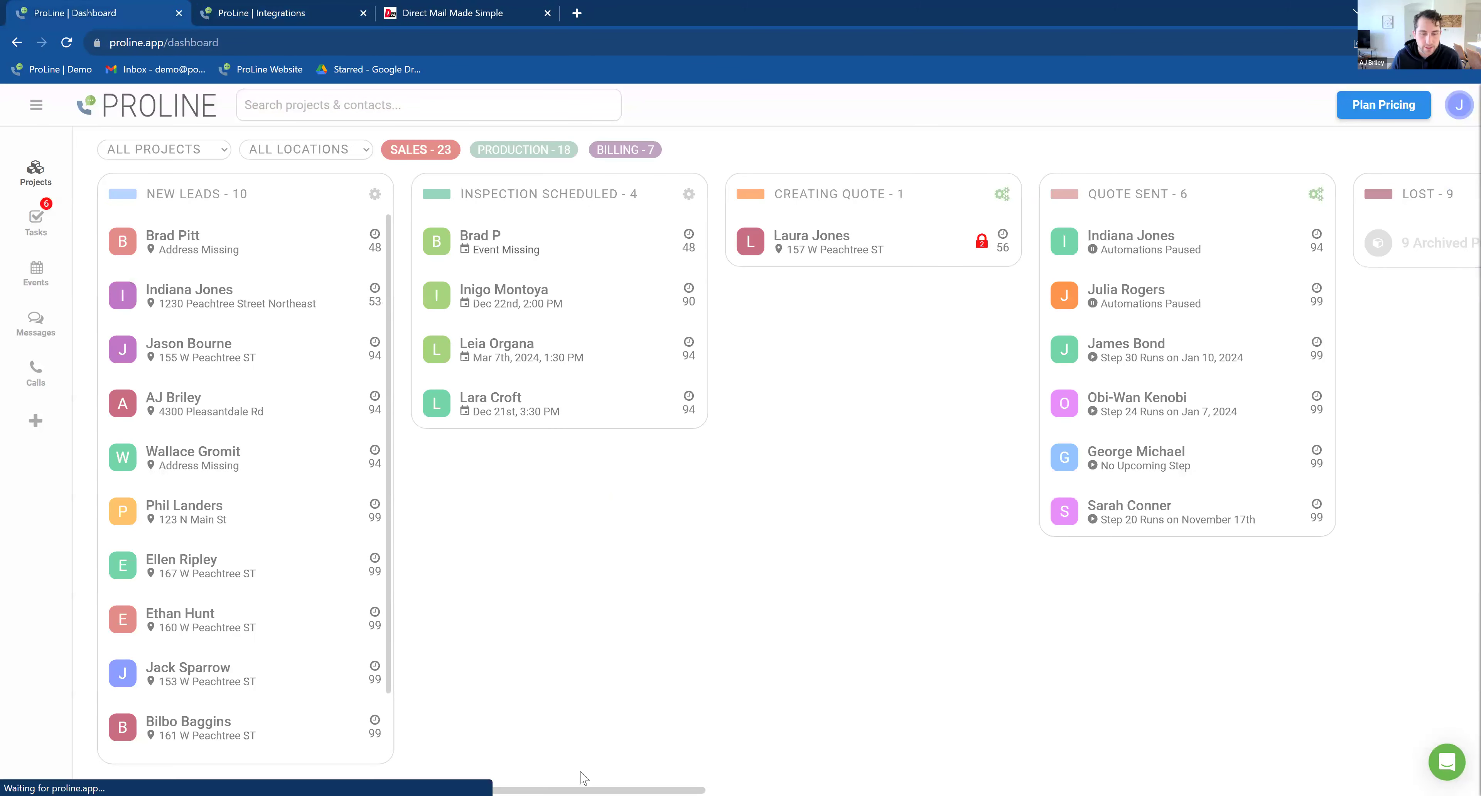
pyautogui.hscroll(10, 1202, 756)
pyautogui.hscroll(-8, 1101, 777)
pyautogui.hscroll(10, 1242, 751)
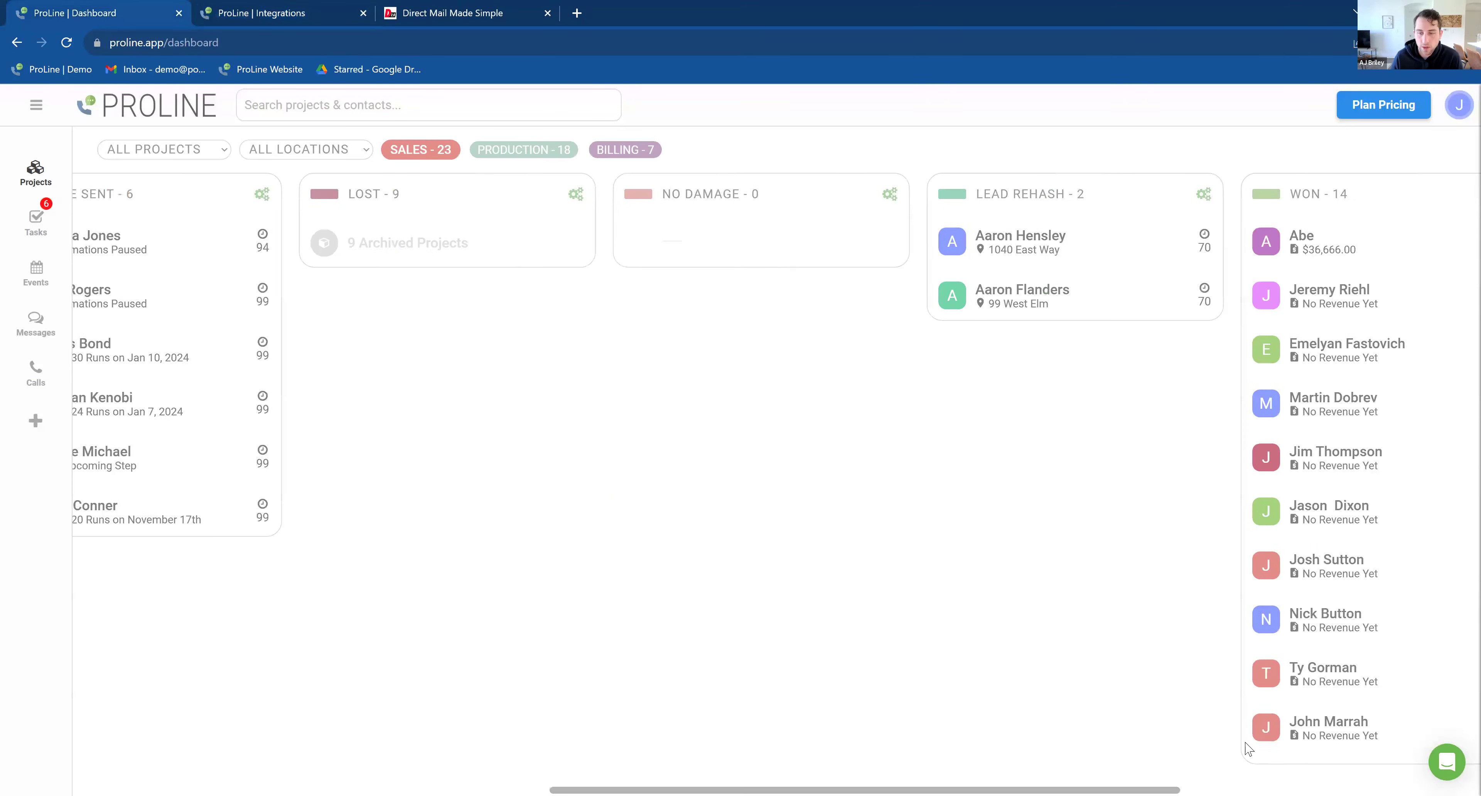
pyautogui.hscroll(-10, 529, 758)
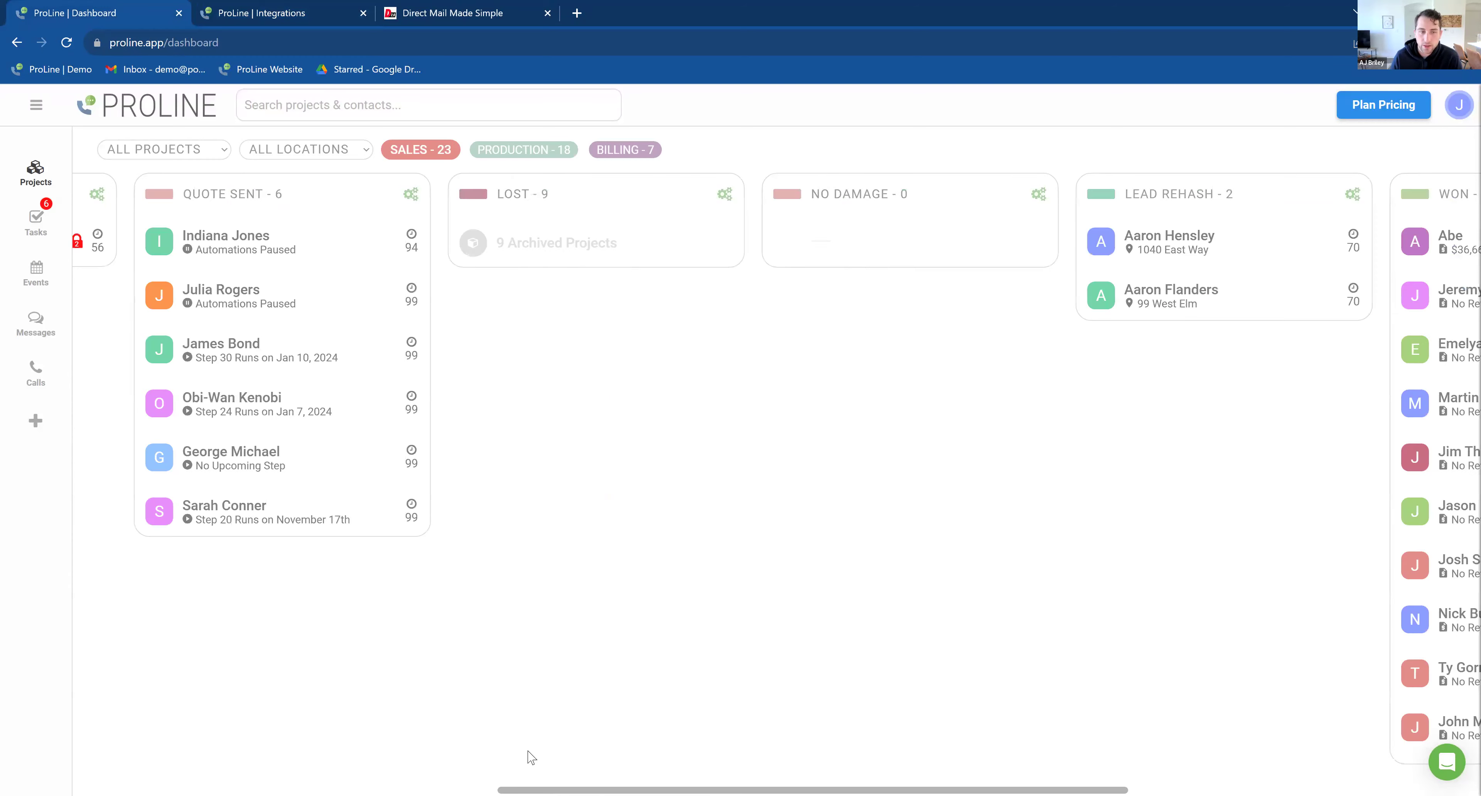
pyautogui.hscroll(6, 1093, 748)
pyautogui.hscroll(5, 1240, 742)
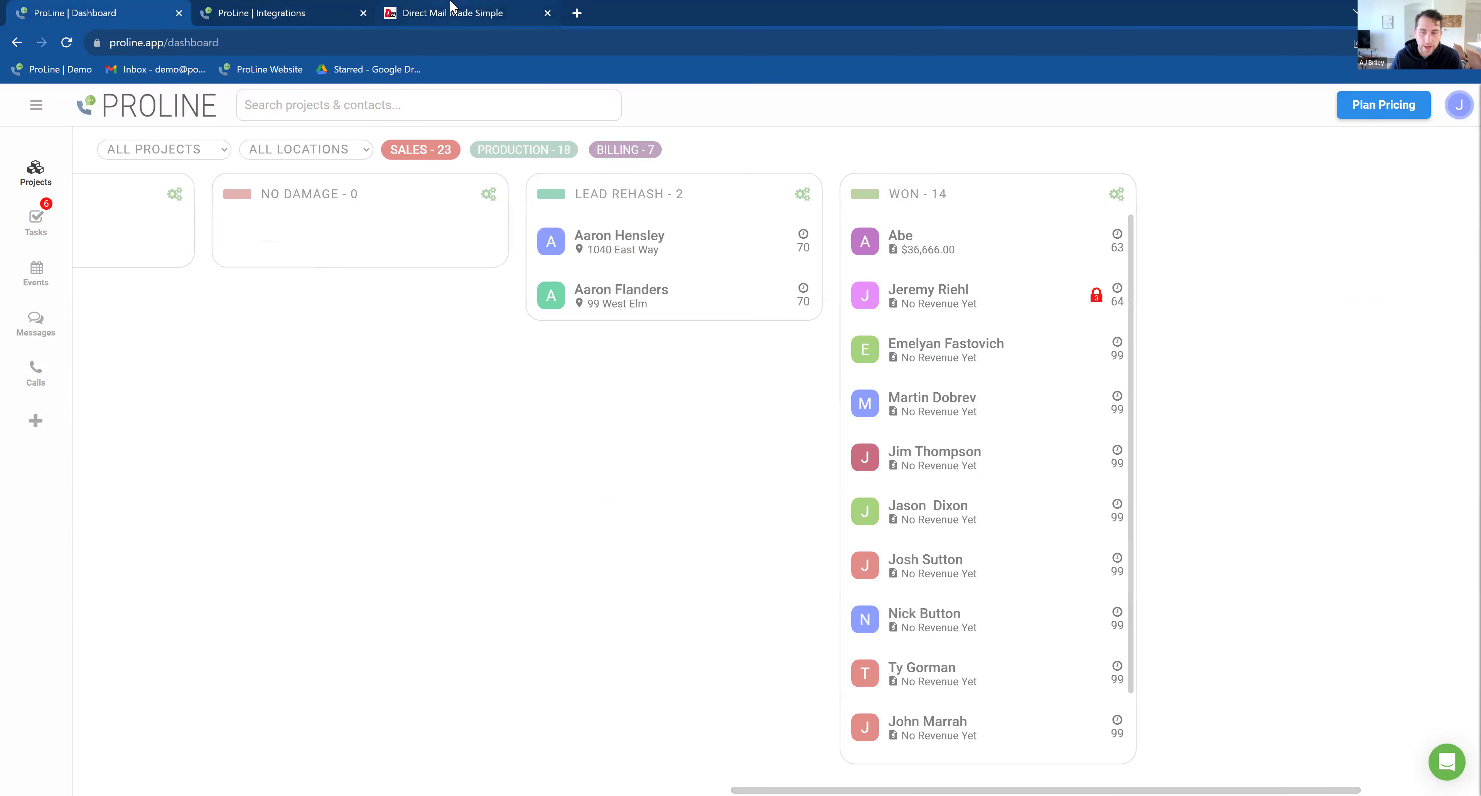
# Step: Switch to DOPE 360, start a new automation and look over its setup form
pyautogui.click(441, 11)
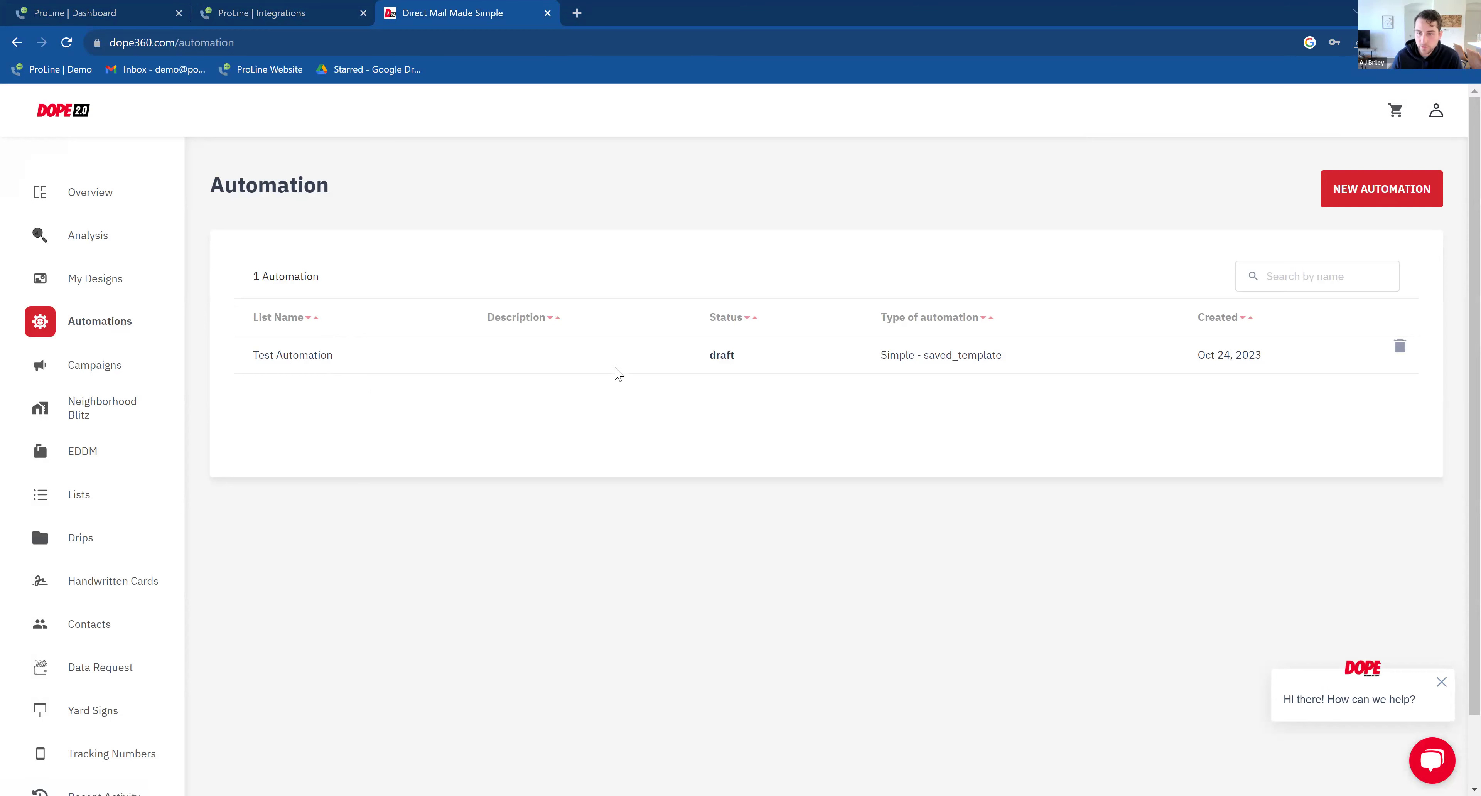
pyautogui.click(1372, 194)
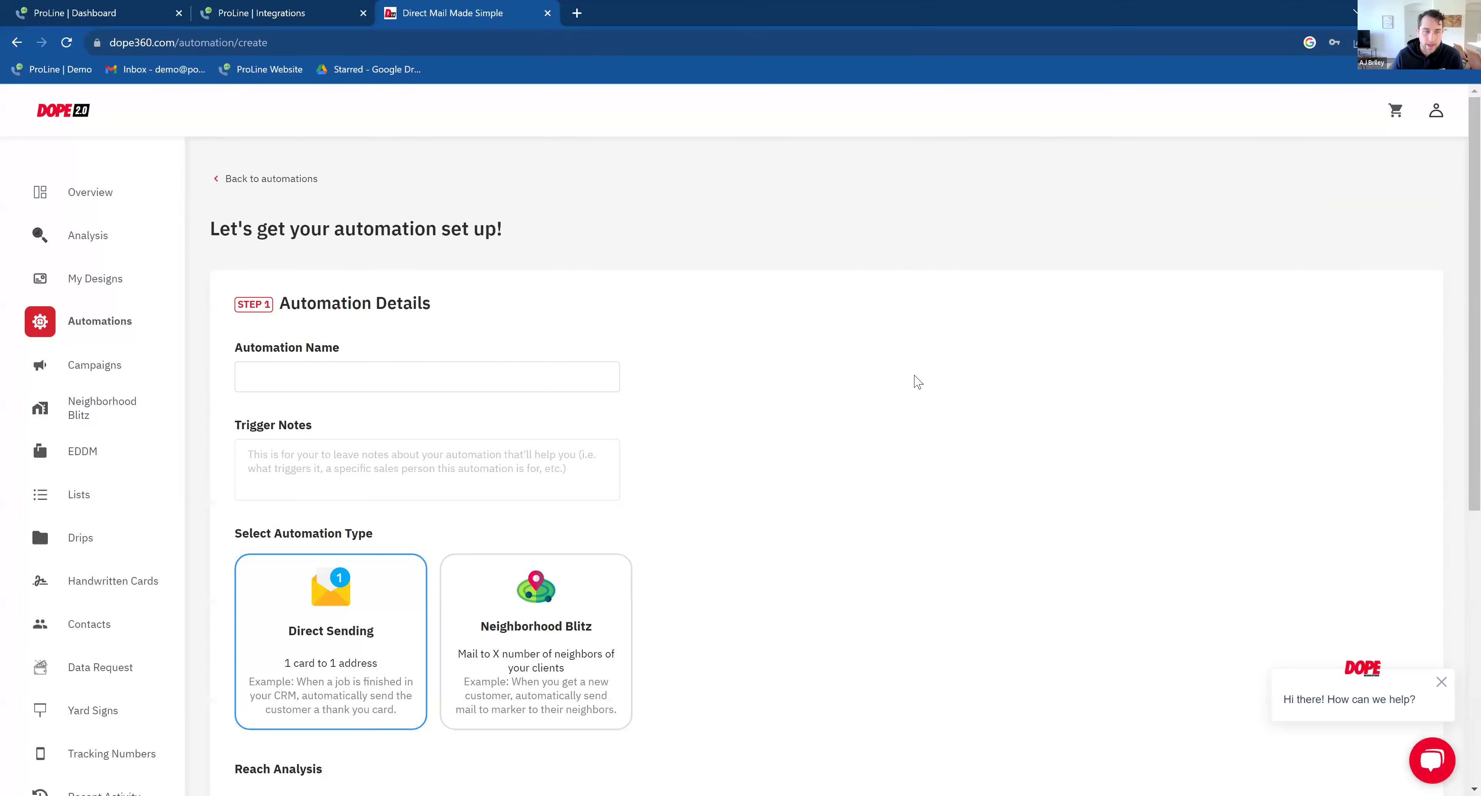
pyautogui.scroll(-4, 918, 382)
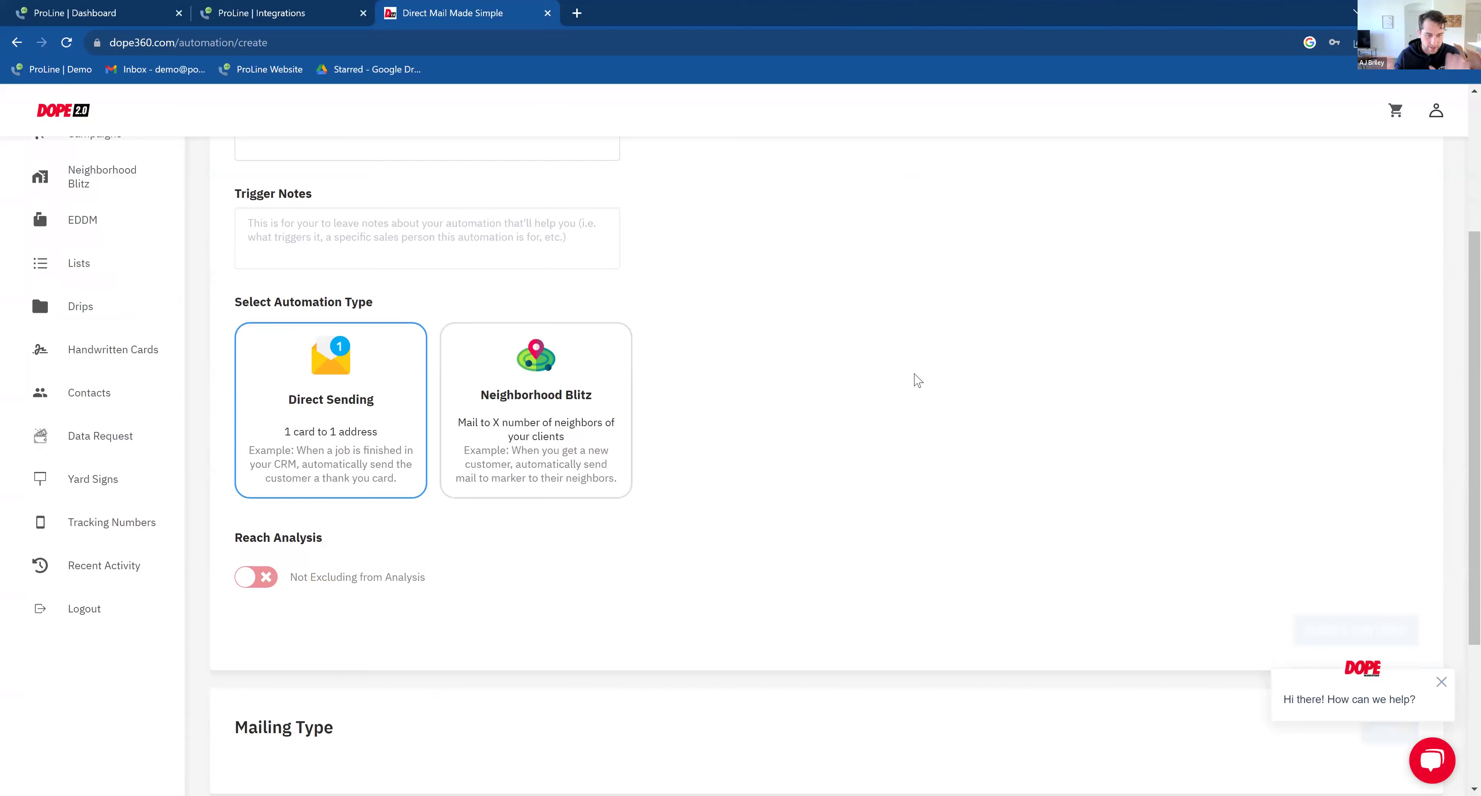
pyautogui.scroll(-4, 588, 354)
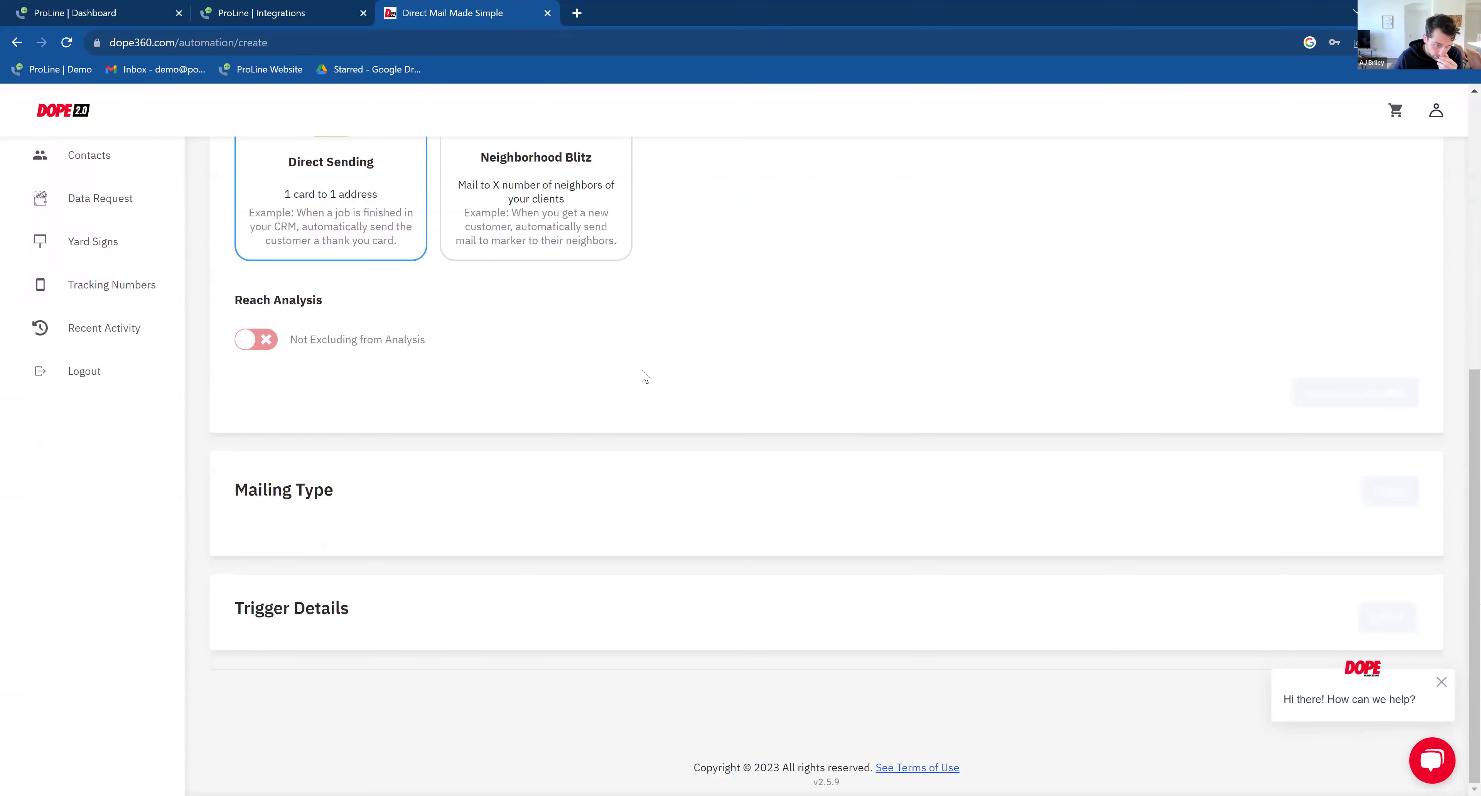
pyautogui.scroll(7, 643, 375)
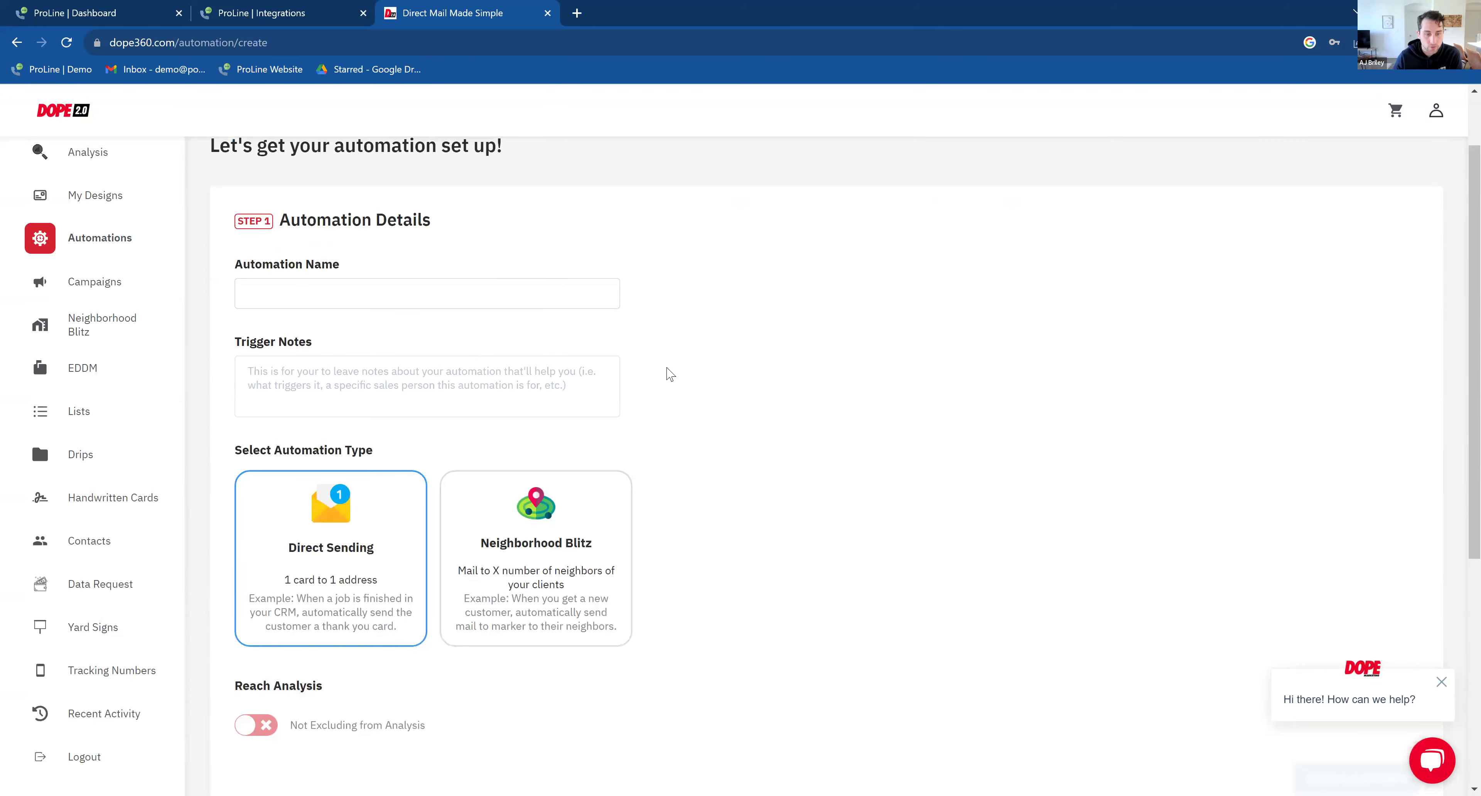
pyautogui.scroll(-1, 426, 397)
pyautogui.scroll(1, 452, 353)
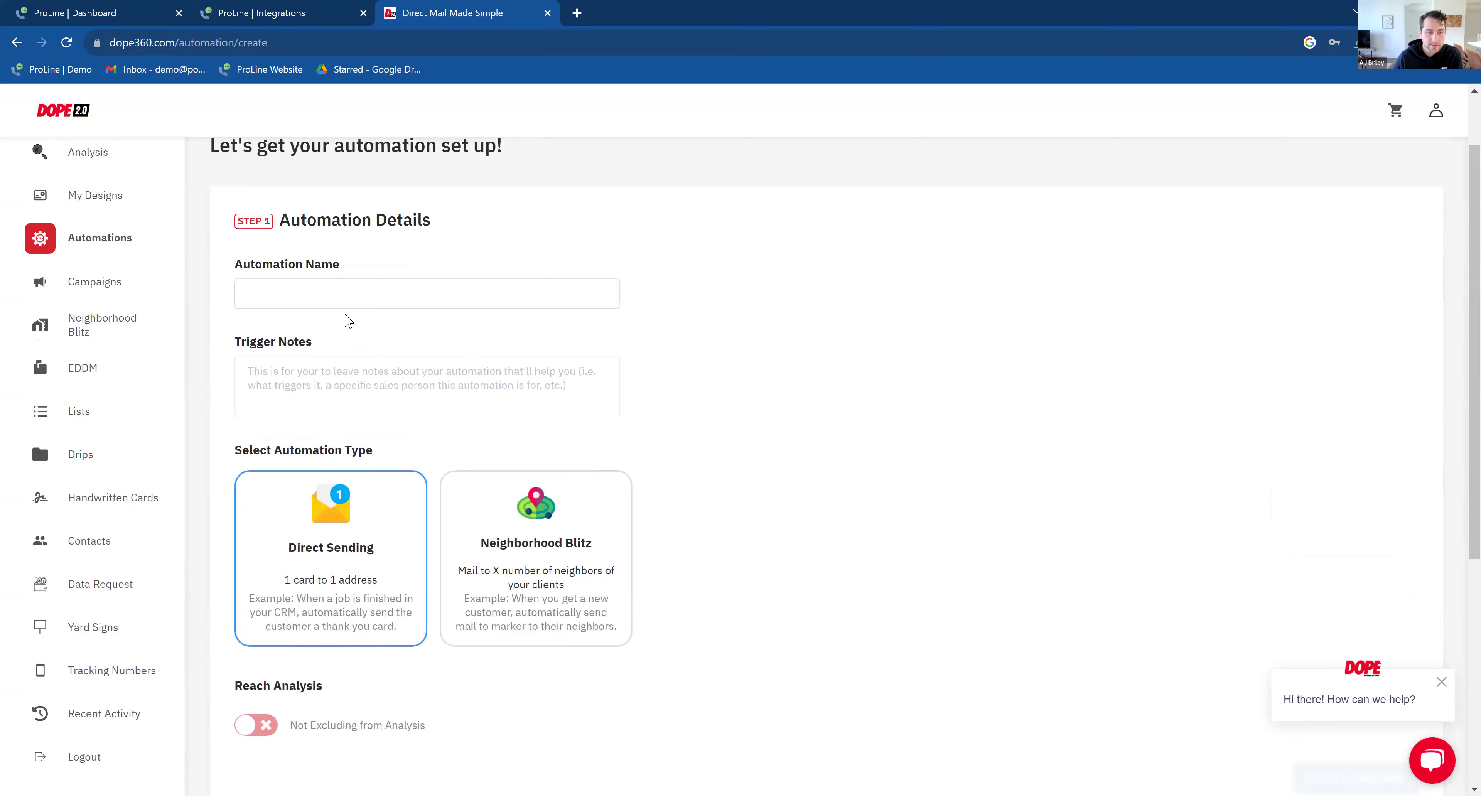
# Step: Name the automation Test Automation 2, keep the Direct Sending type and complete the automation details
pyautogui.click(374, 294)
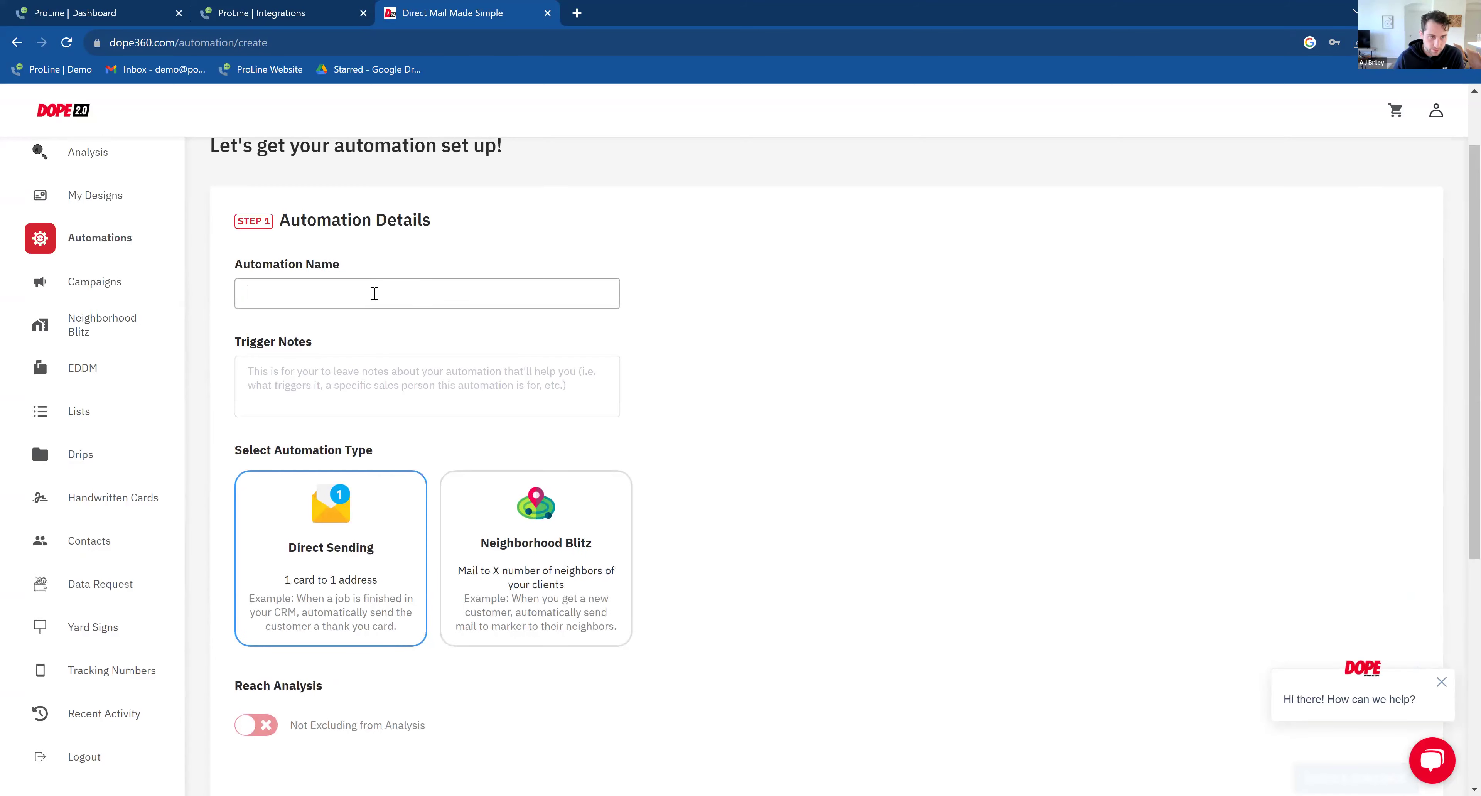
pyautogui.write('Test')
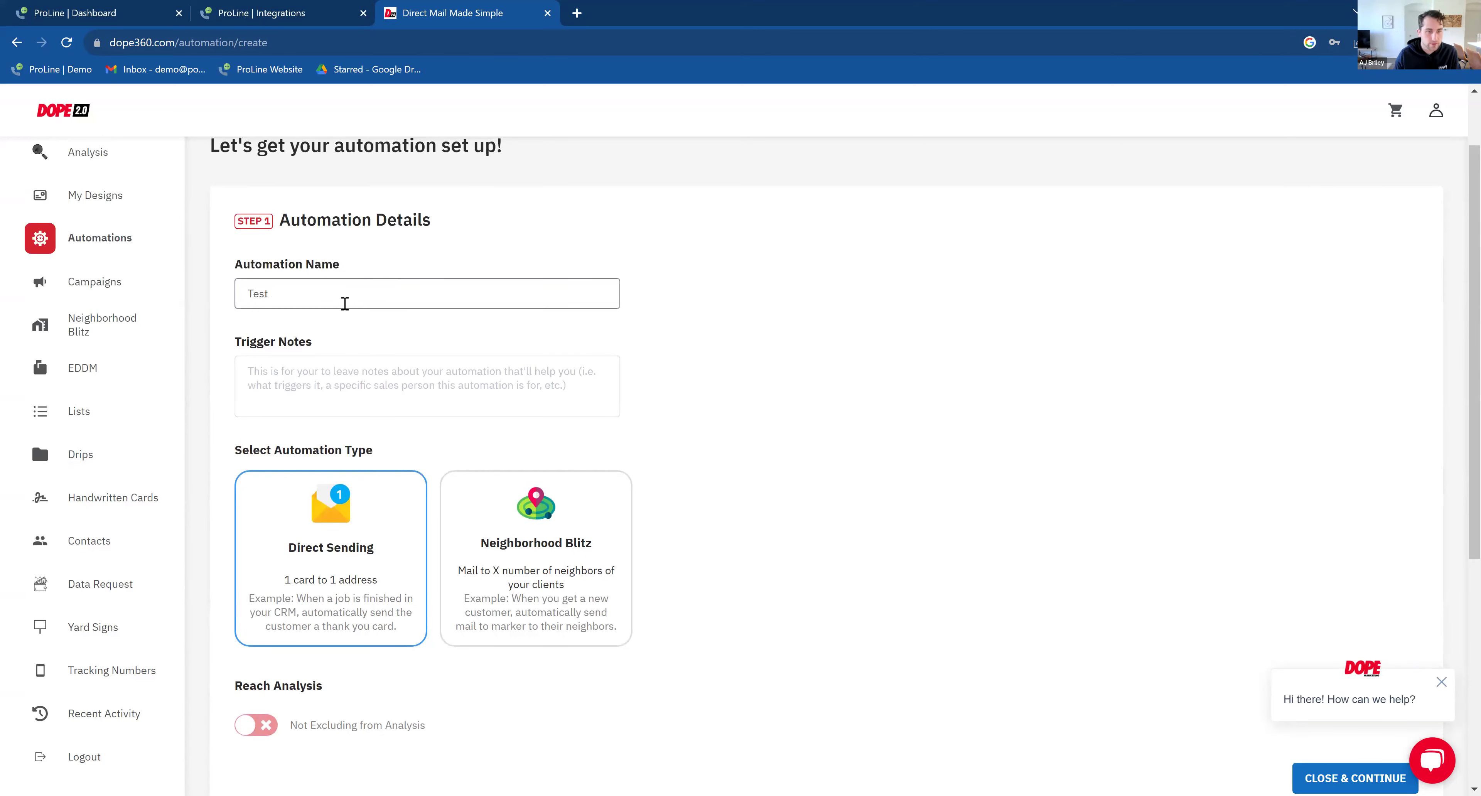
pyautogui.click(679, 426)
pyautogui.click(365, 292)
pyautogui.write('Automation 2')
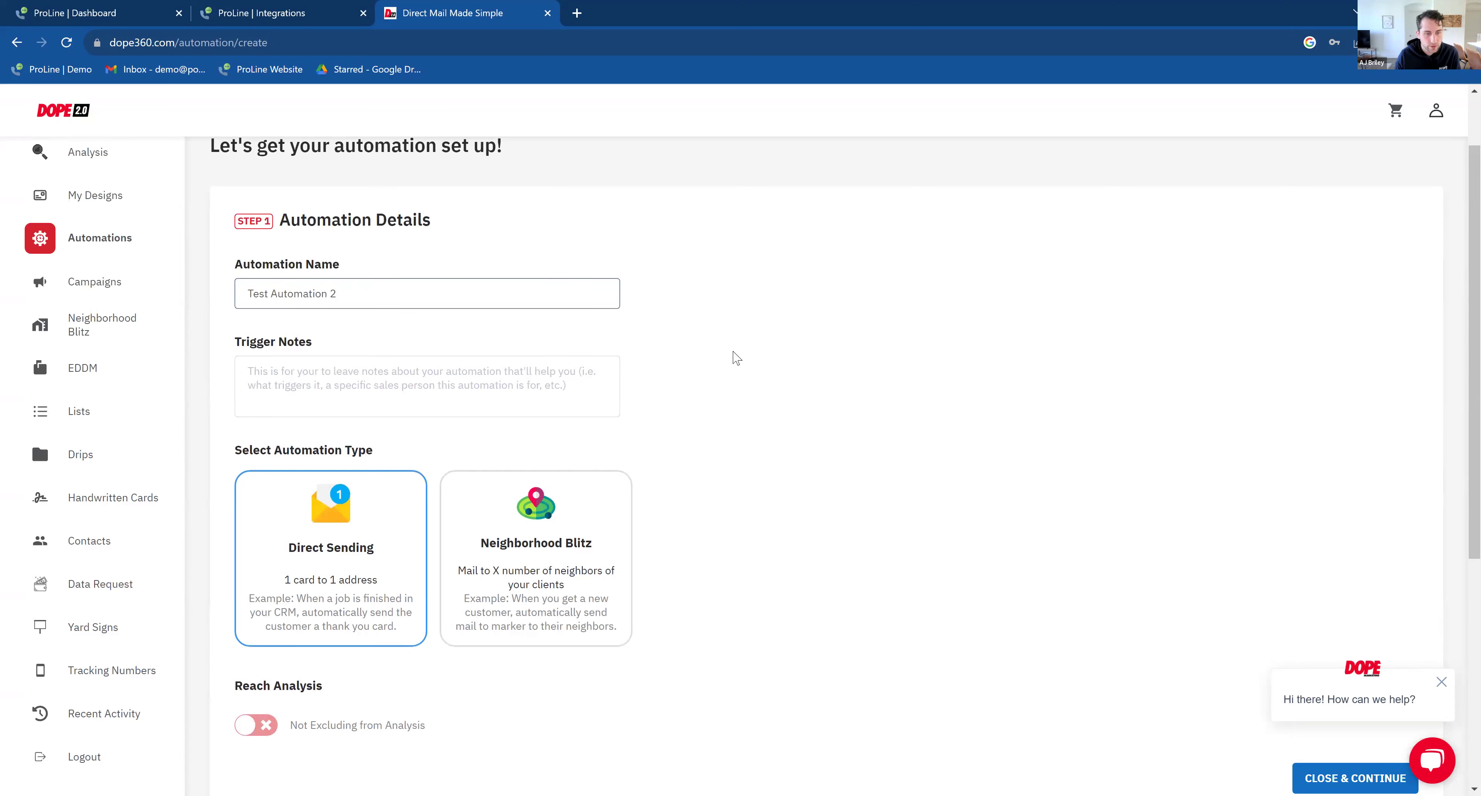
pyautogui.click(647, 467)
pyautogui.scroll(-4, 439, 543)
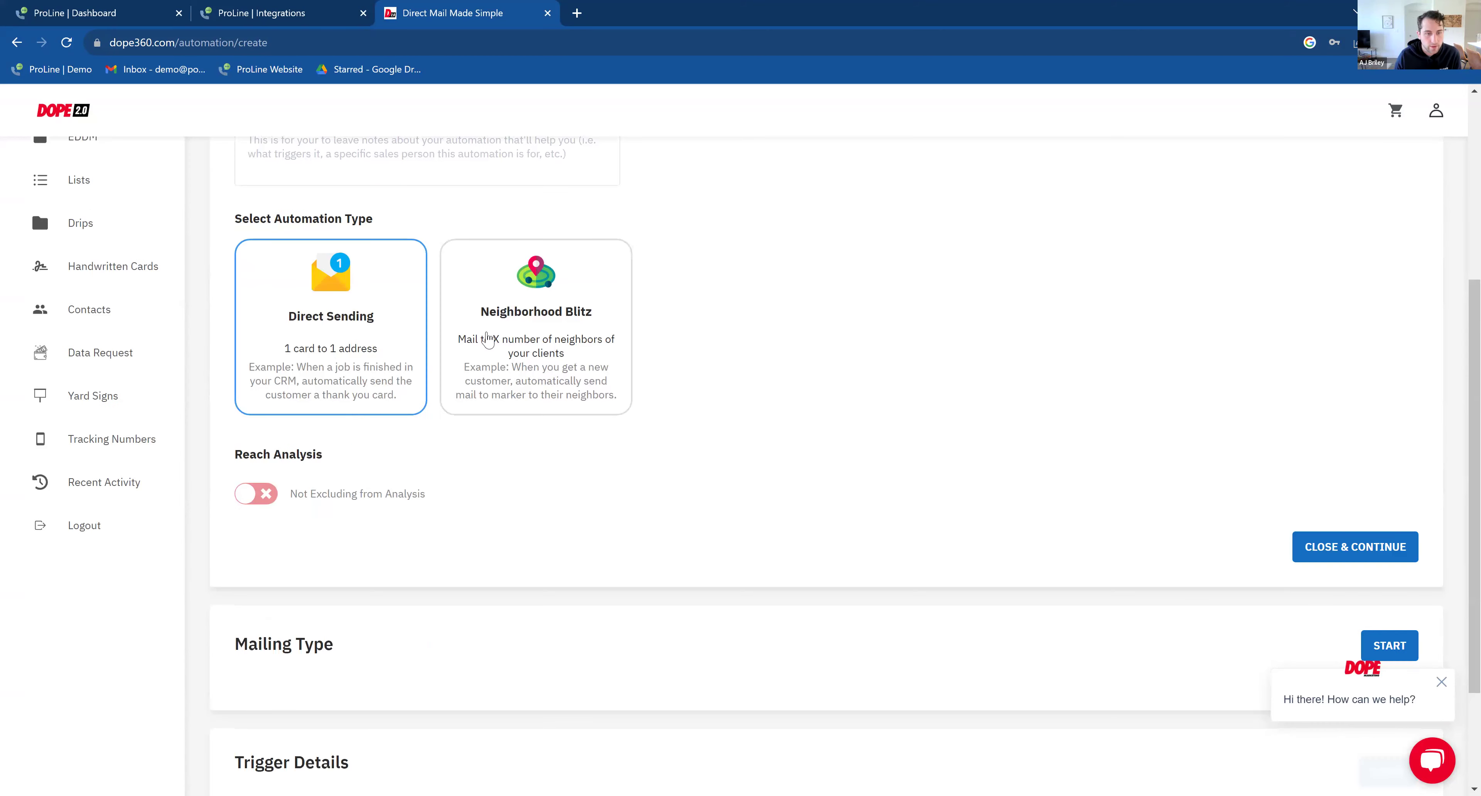
pyautogui.scroll(-3, 438, 656)
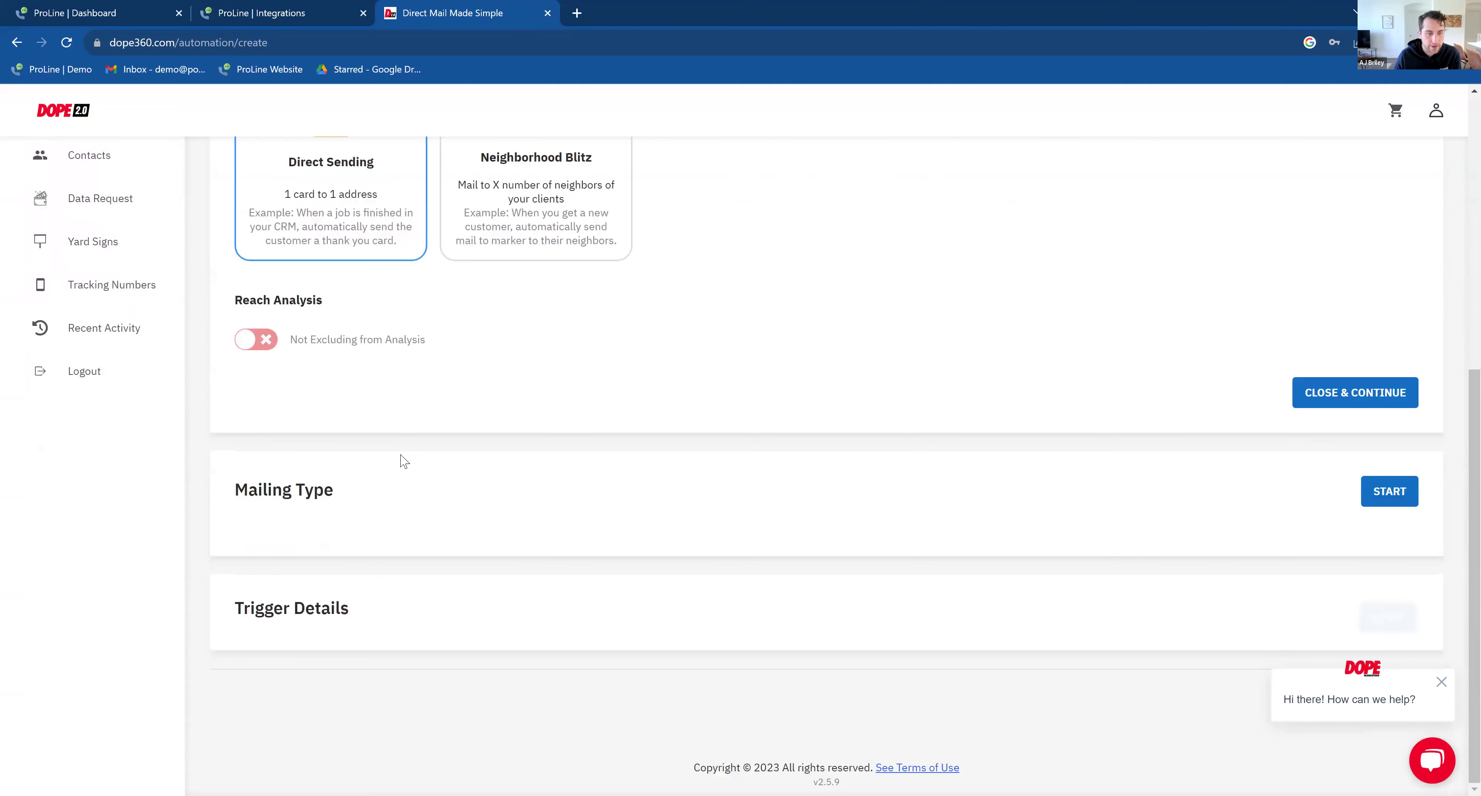
pyautogui.click(1352, 393)
# Step: Choose the Athens Mailer as the automation's mailing piece and save the mailing type
pyautogui.click(1397, 493)
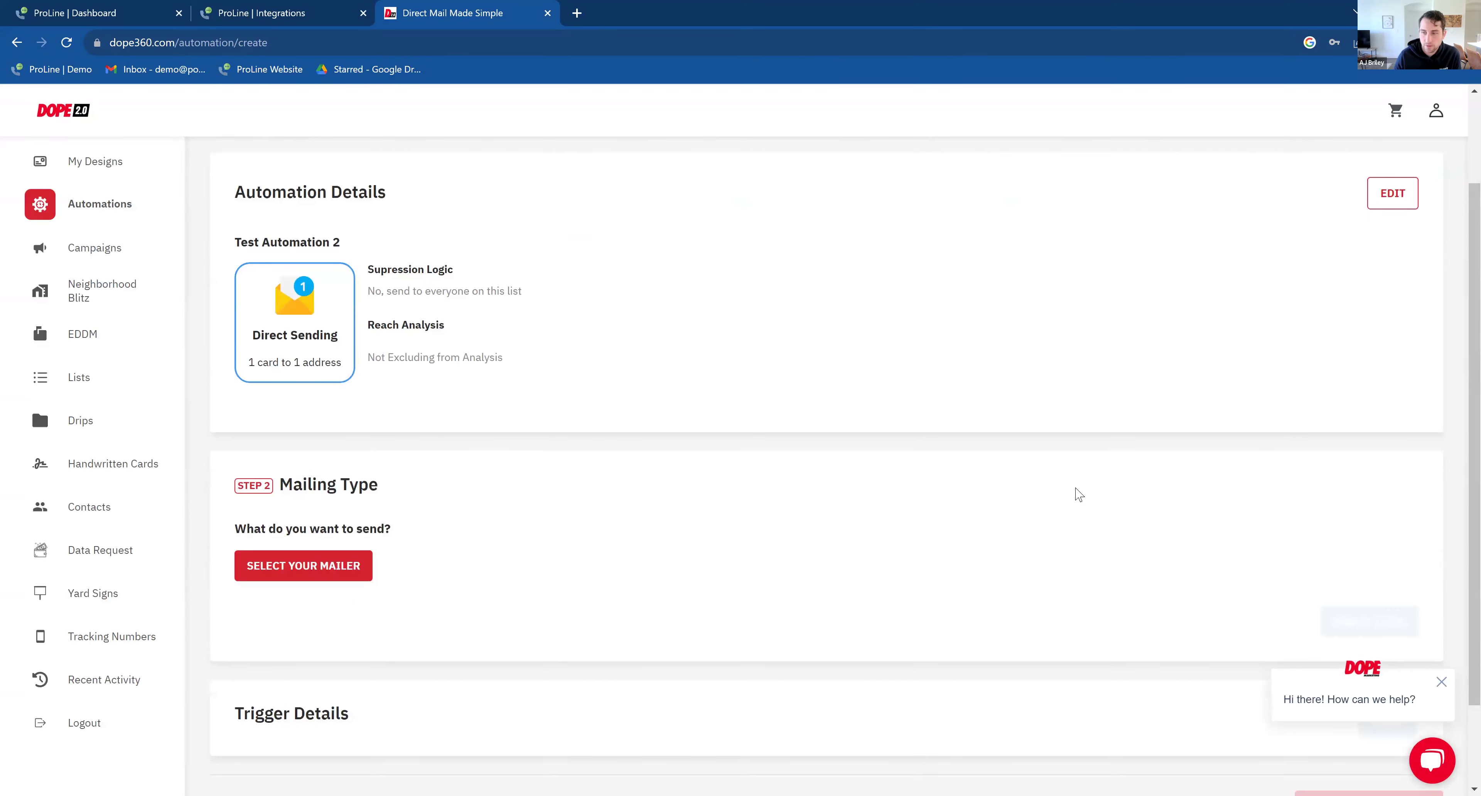
pyautogui.click(330, 568)
pyautogui.click(975, 446)
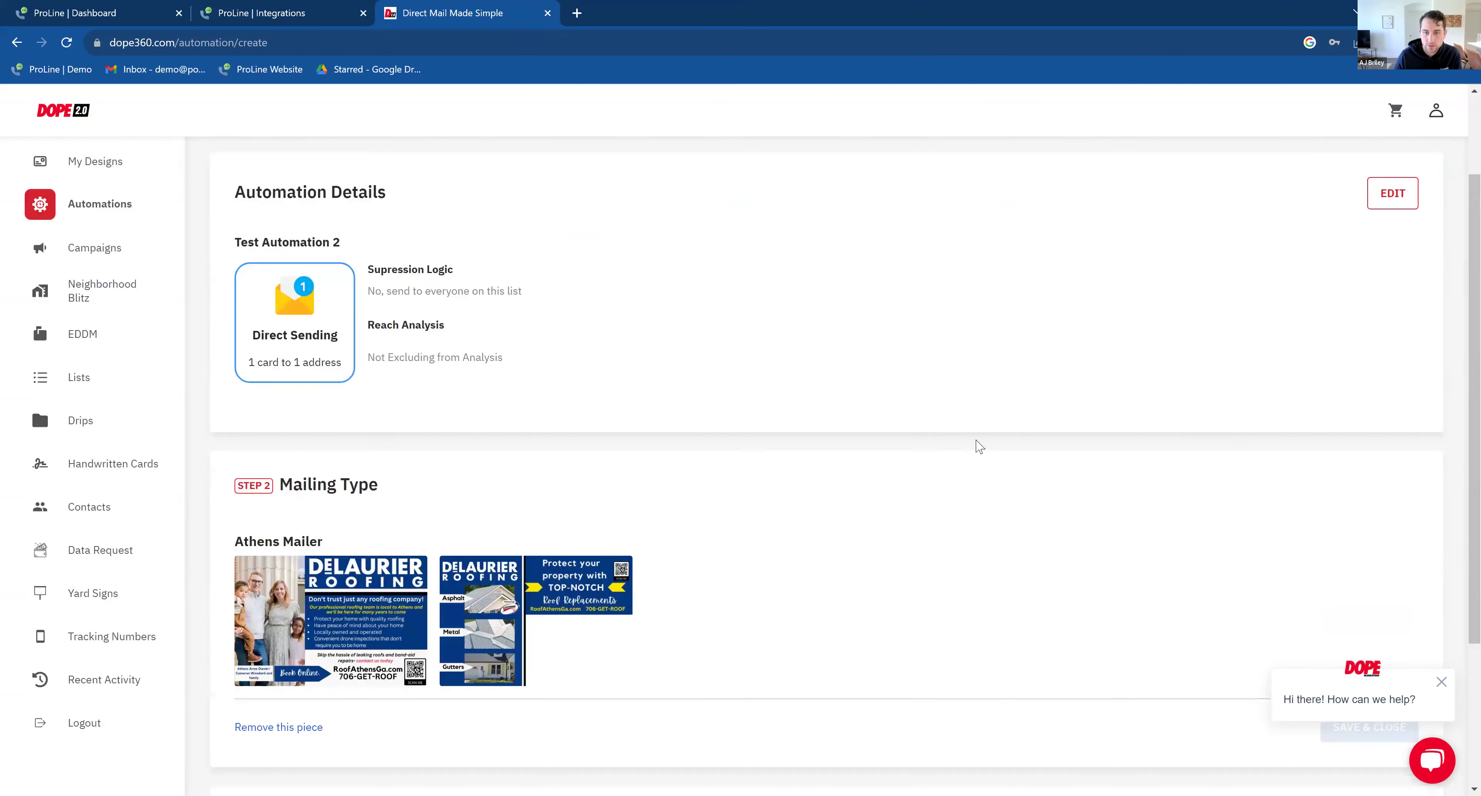
pyautogui.scroll(-3, 1208, 524)
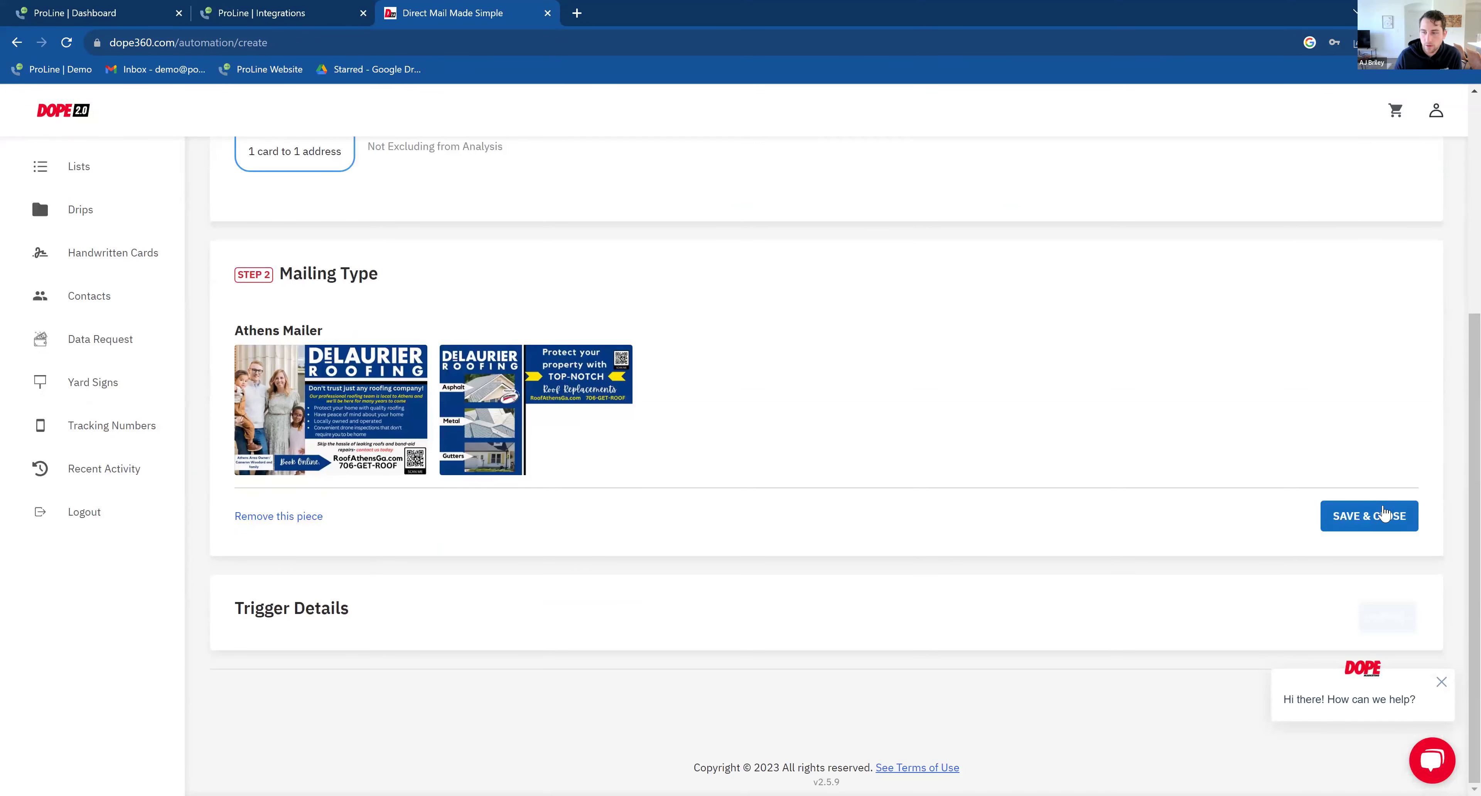
pyautogui.click(1372, 515)
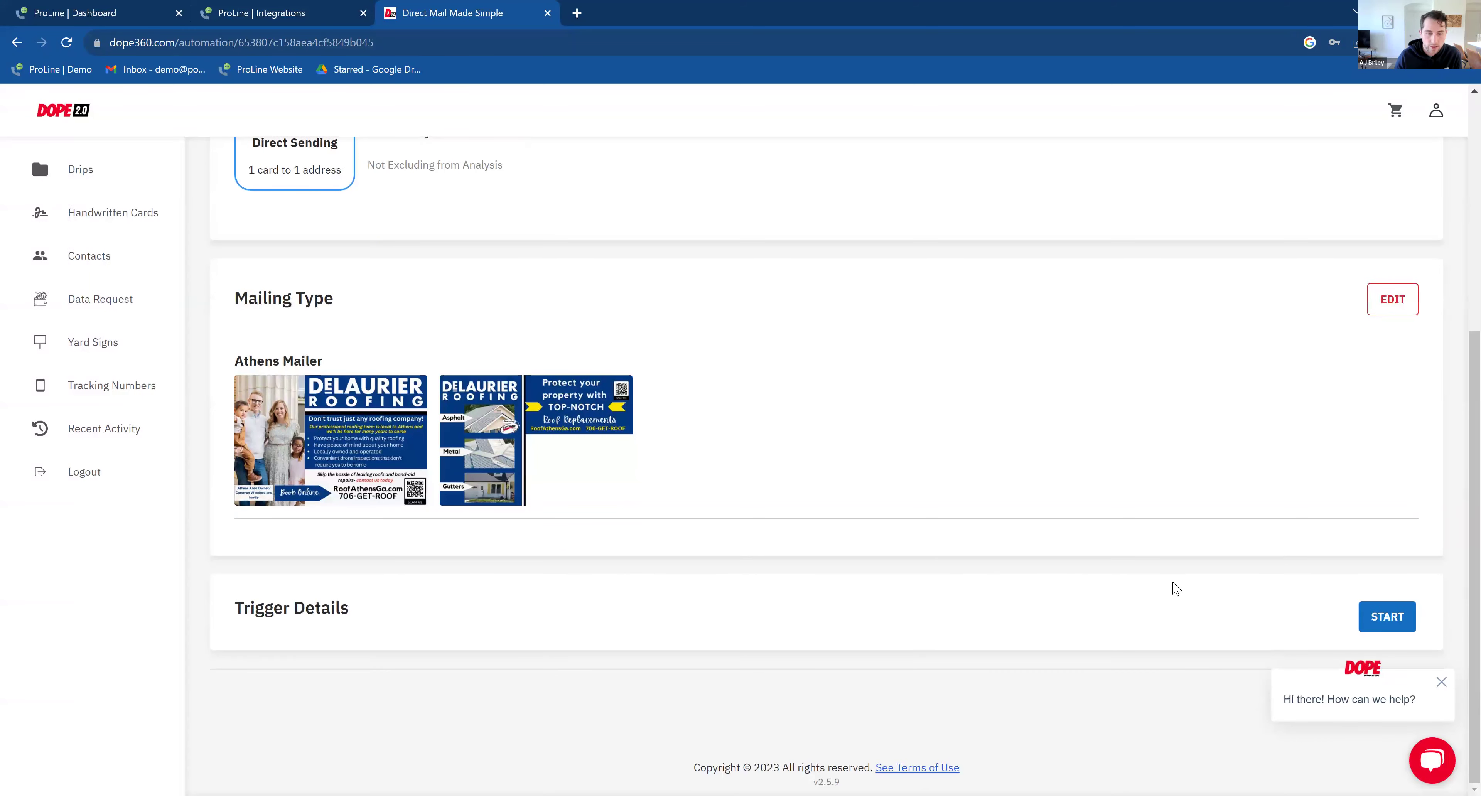
# Step: Set the automation's trigger details to Other and save them
pyautogui.click(557, 301)
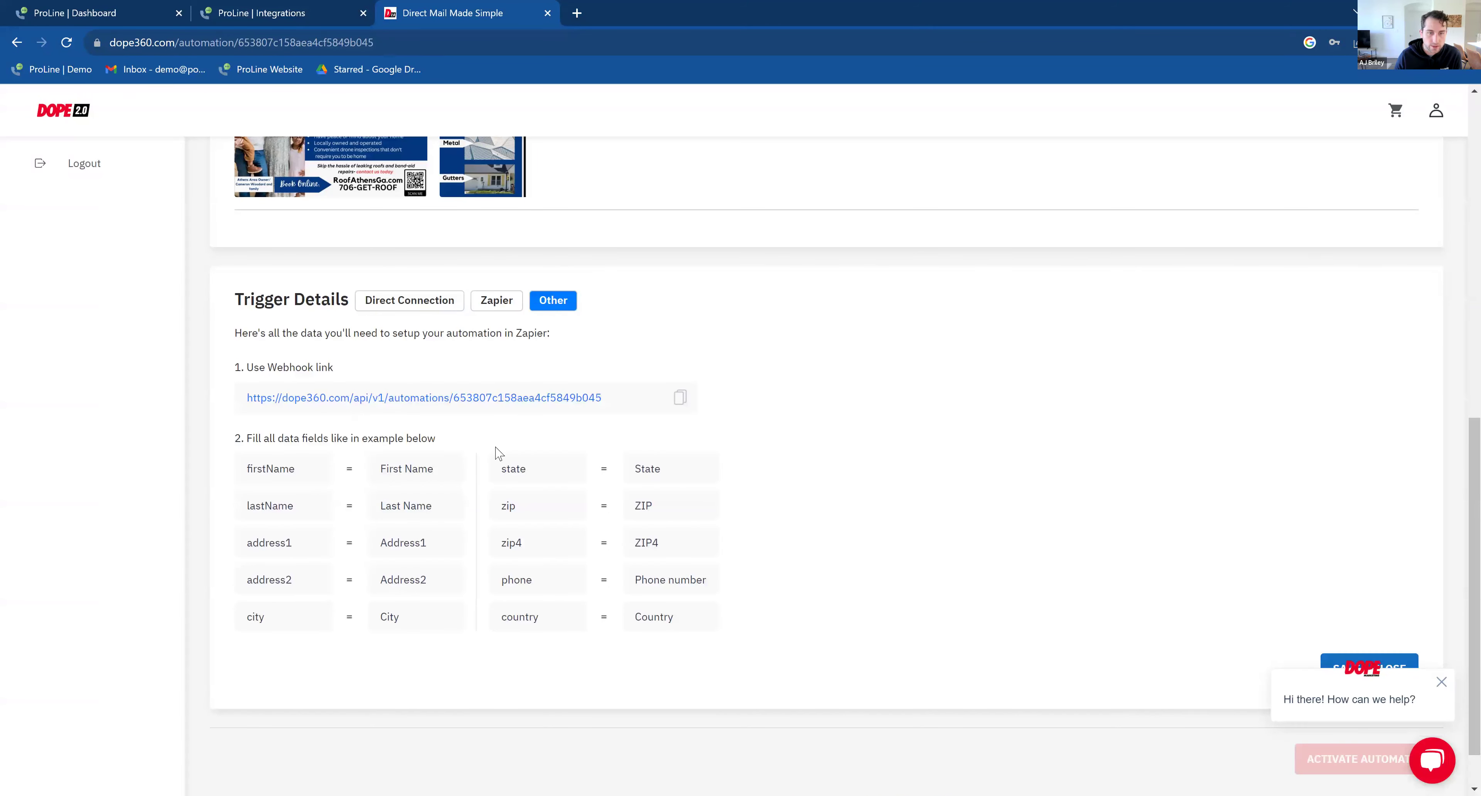
pyautogui.scroll(-1, 1349, 566)
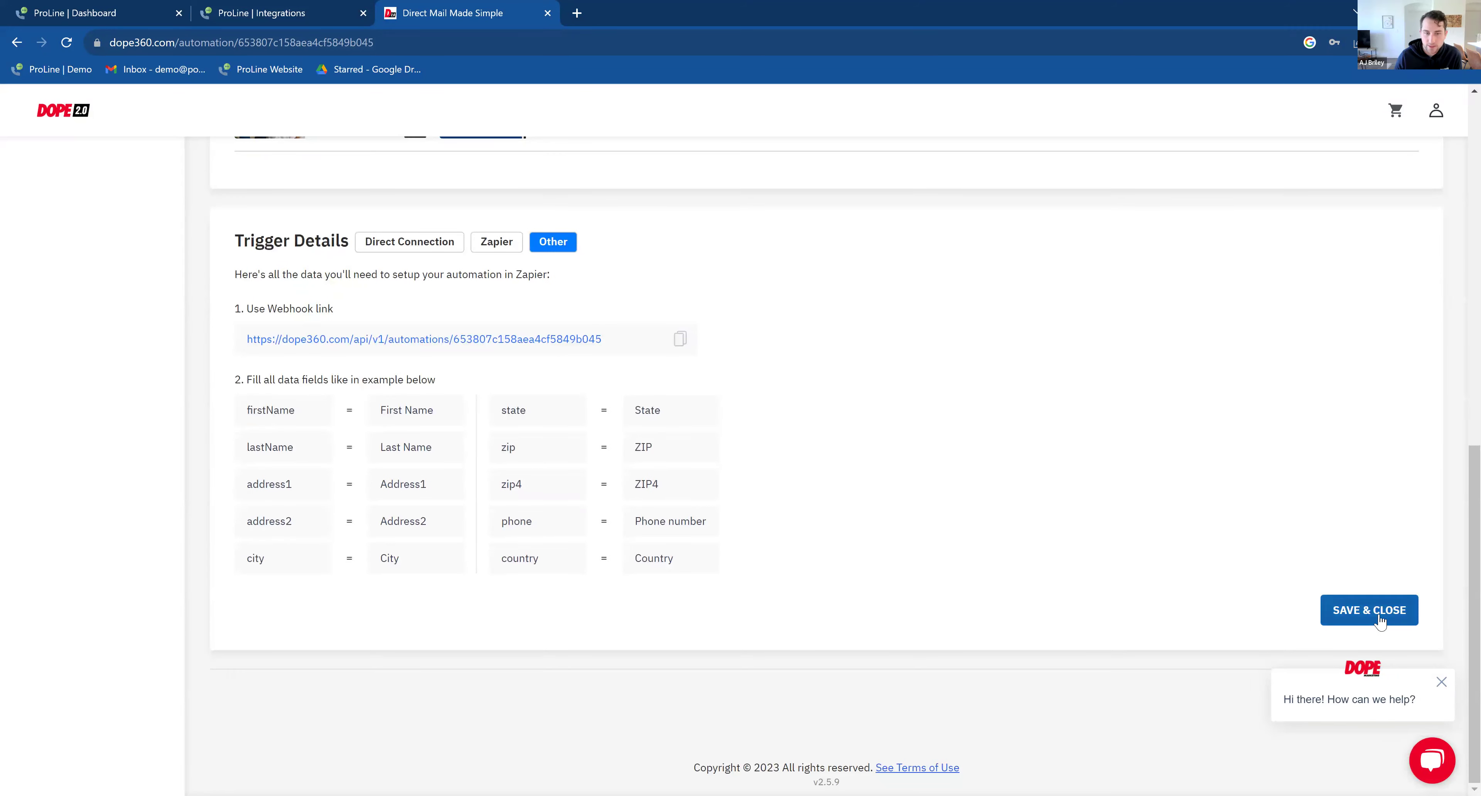
pyautogui.click(1380, 623)
pyautogui.scroll(-2, 1185, 450)
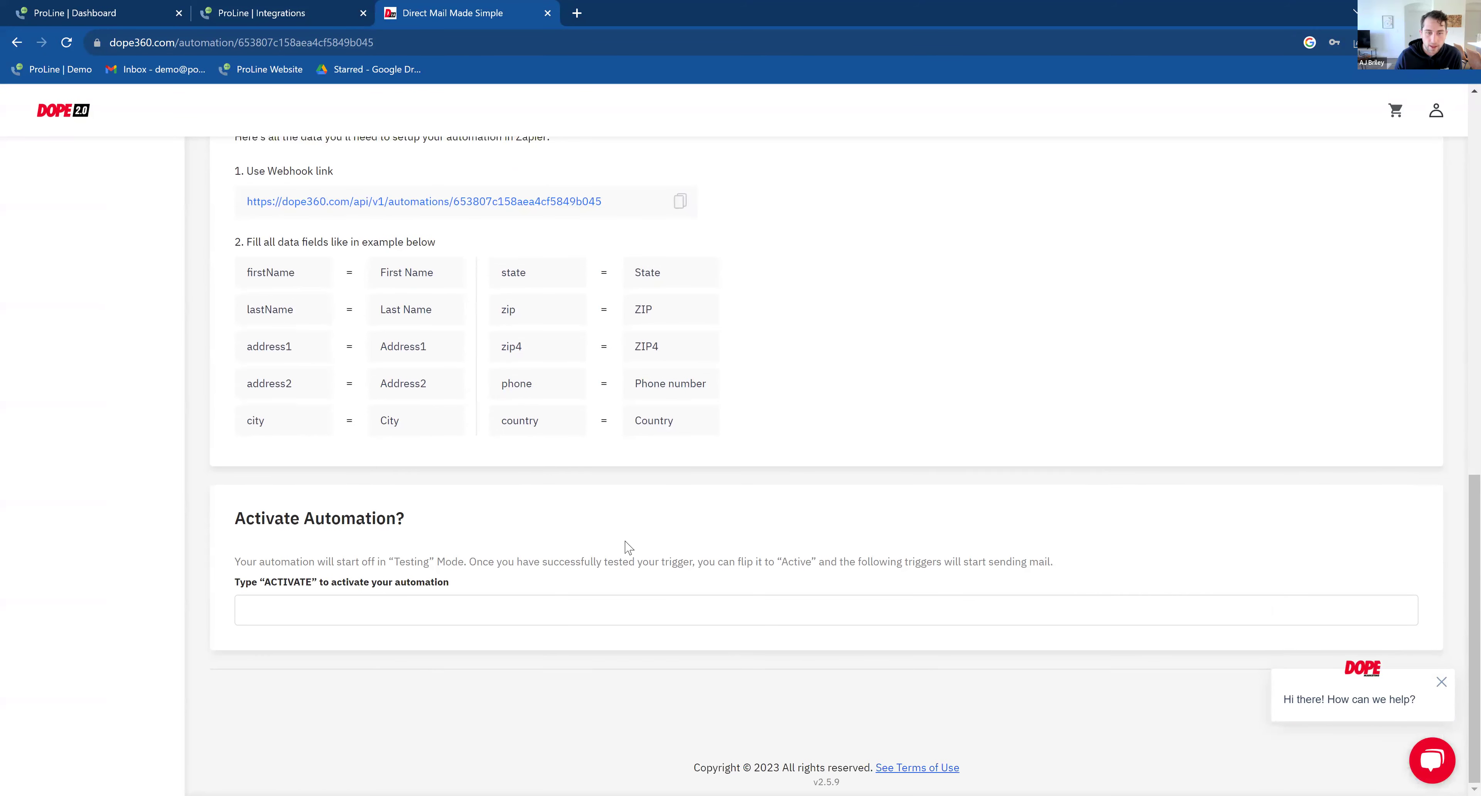
# Step: Review the automation's details and the activation section, then return to the list of automations
pyautogui.moveTo(443, 537); pyautogui.dragTo(466, 520)
pyautogui.click(659, 521)
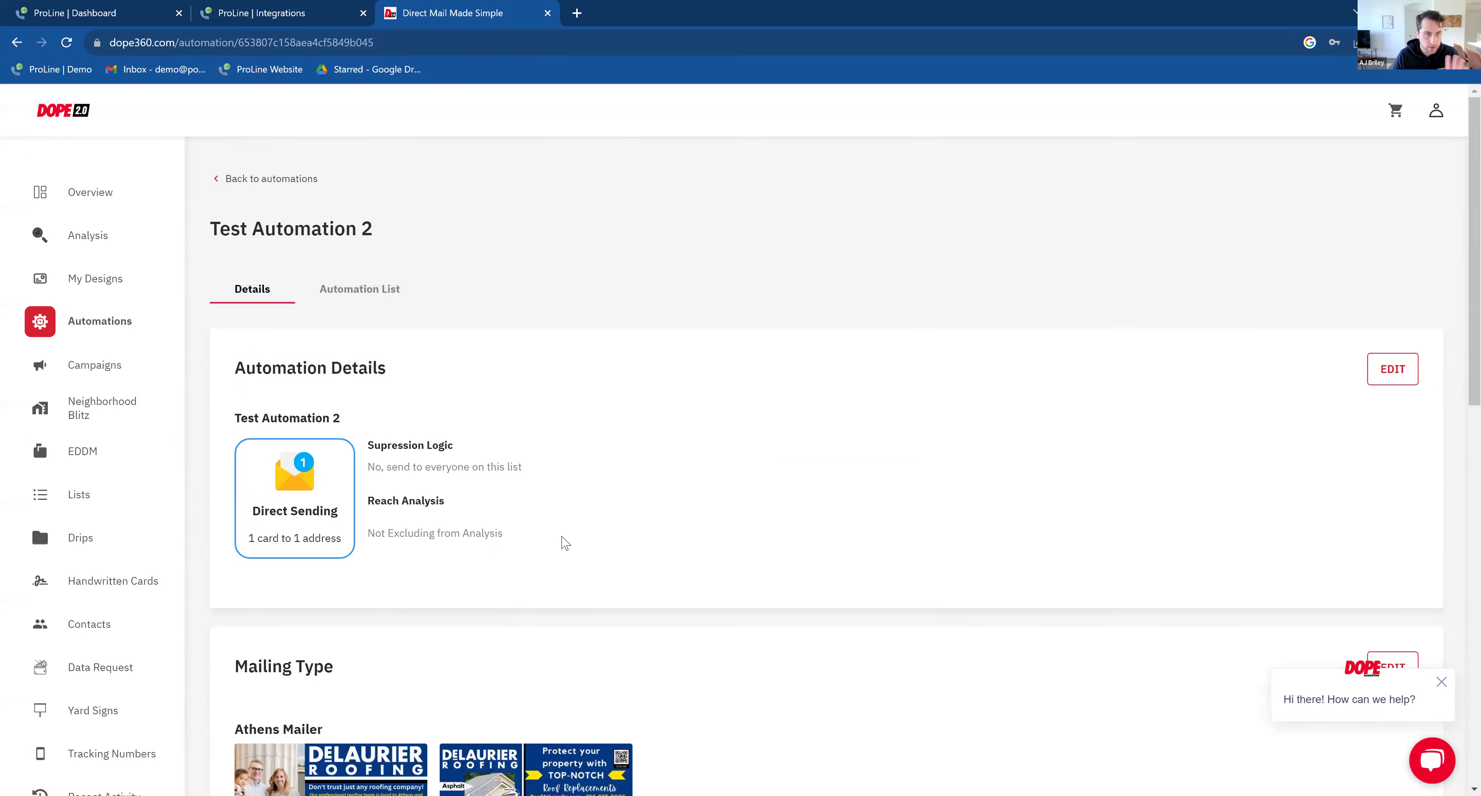
pyautogui.scroll(-5, 561, 543)
pyautogui.scroll(-8, 562, 543)
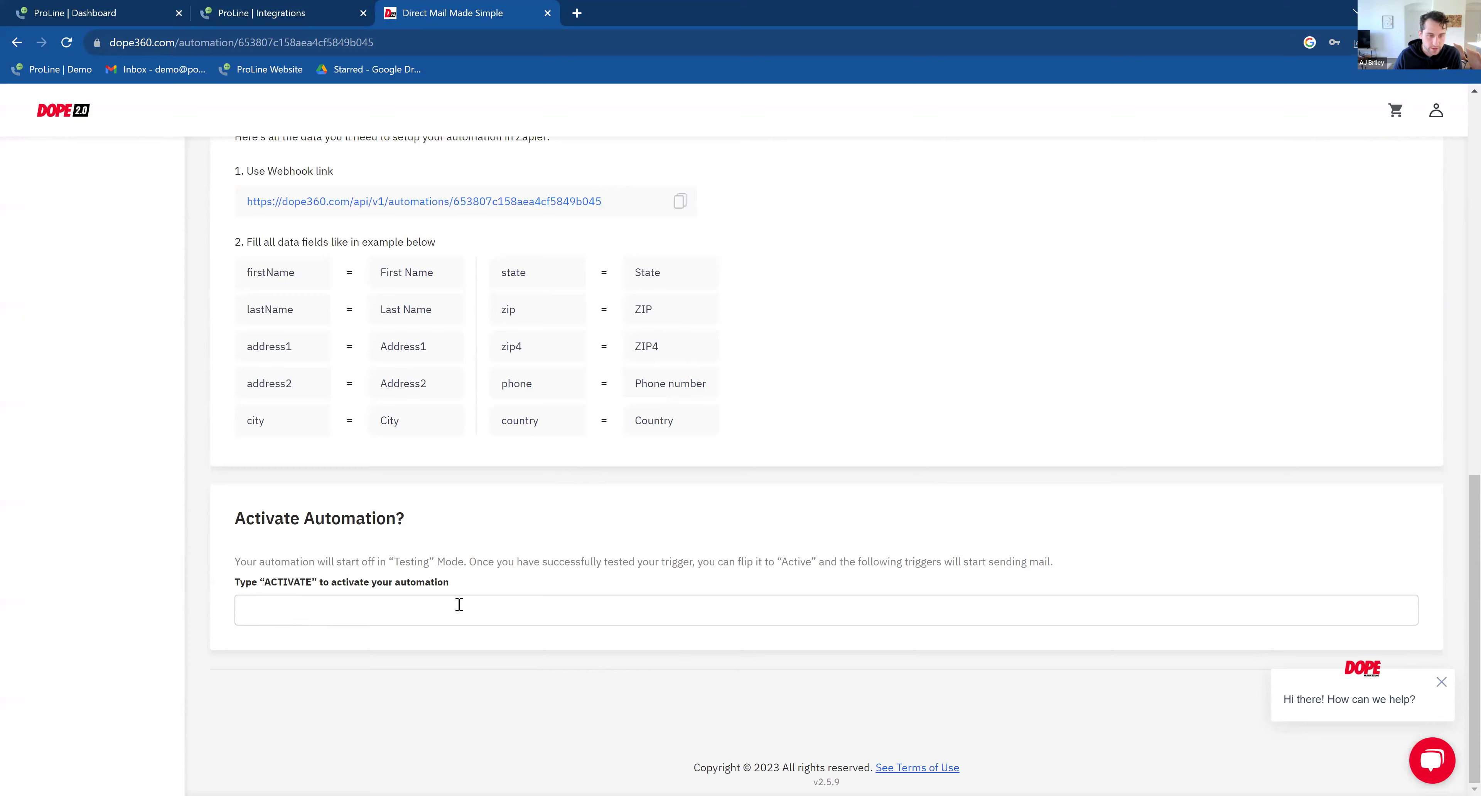
pyautogui.scroll(13, 403, 609)
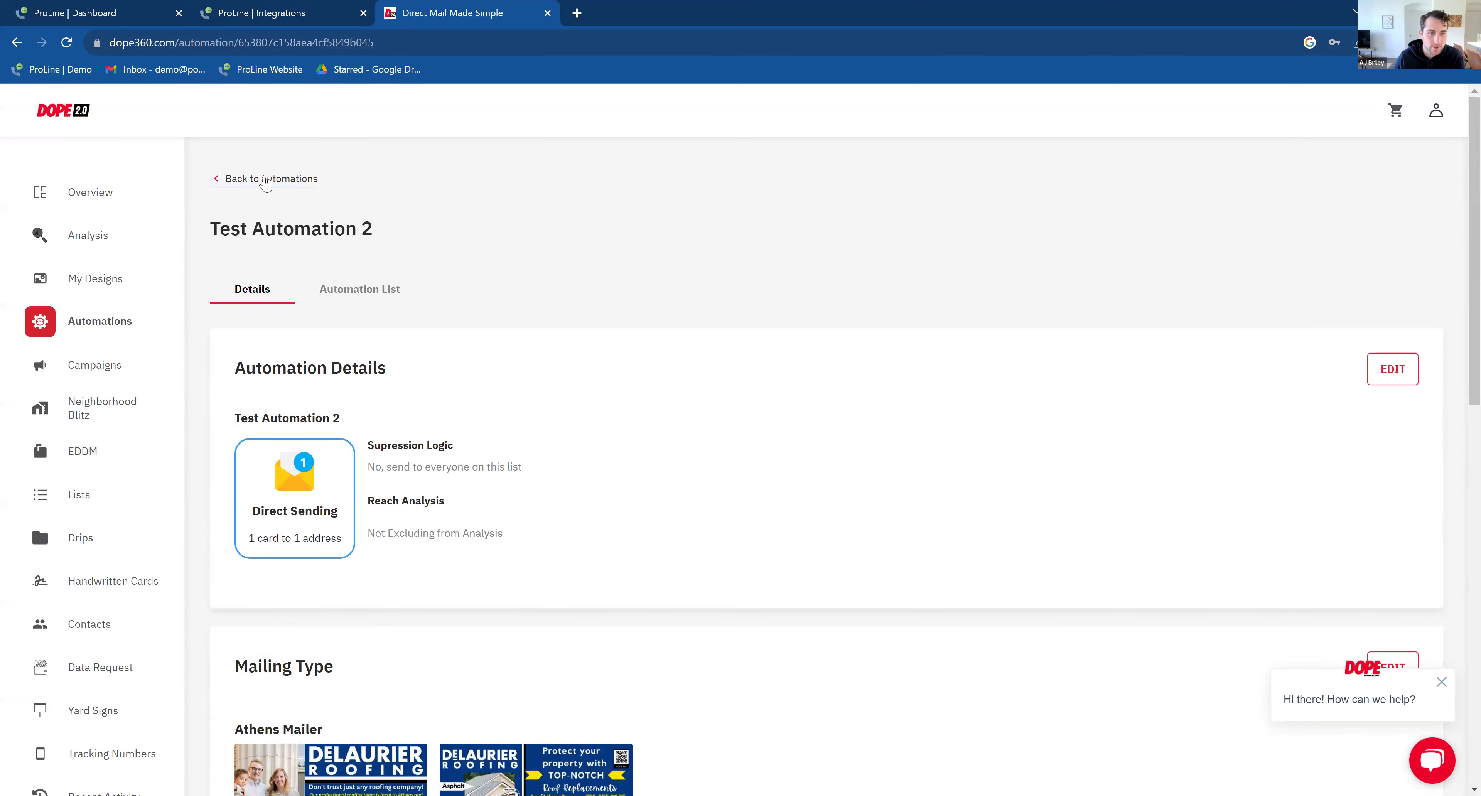
pyautogui.click(264, 182)
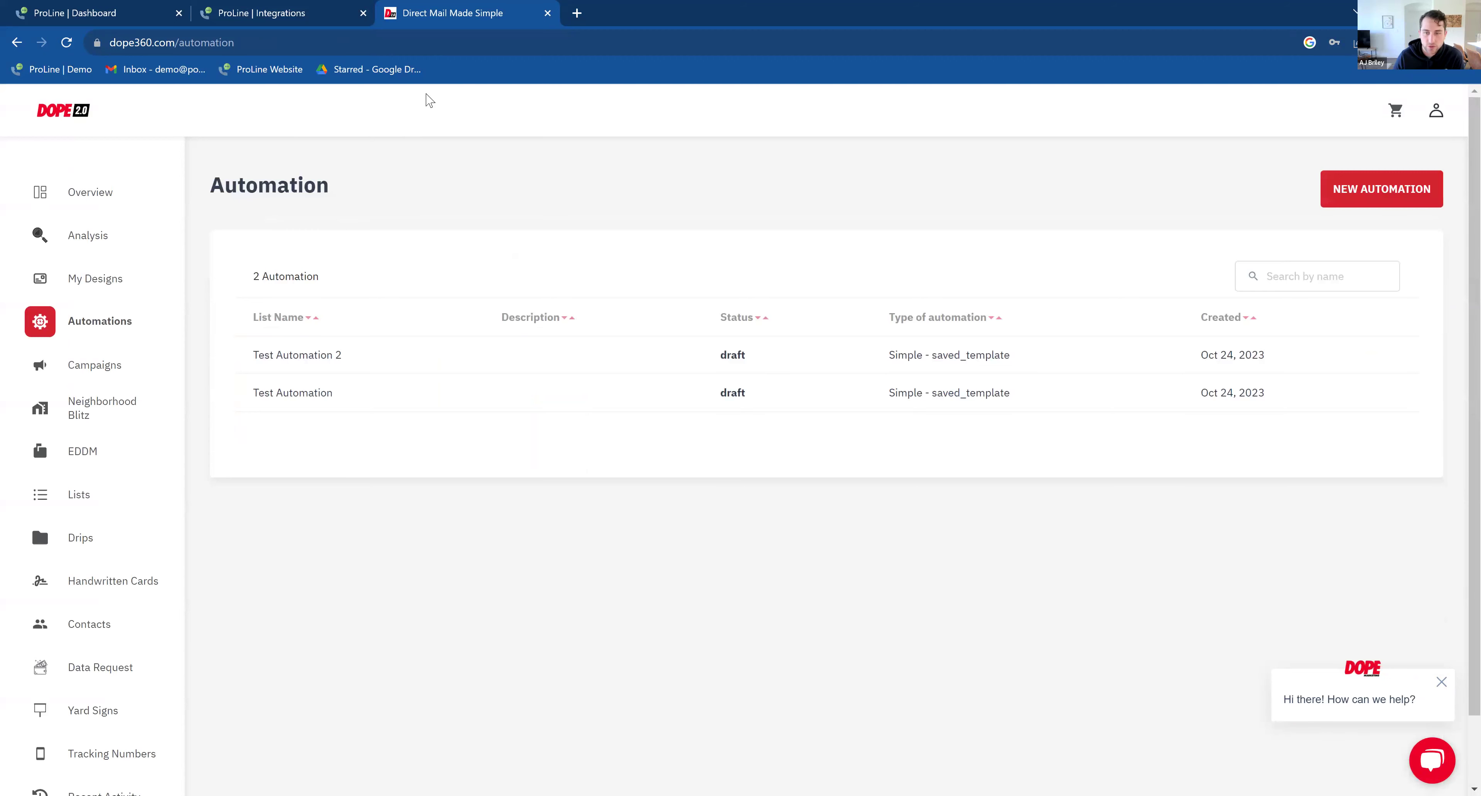
# Step: Switch to the ProLine dashboard and open the Pre-Production Checklist campaign triggered by the Won stage
pyautogui.click(298, 7)
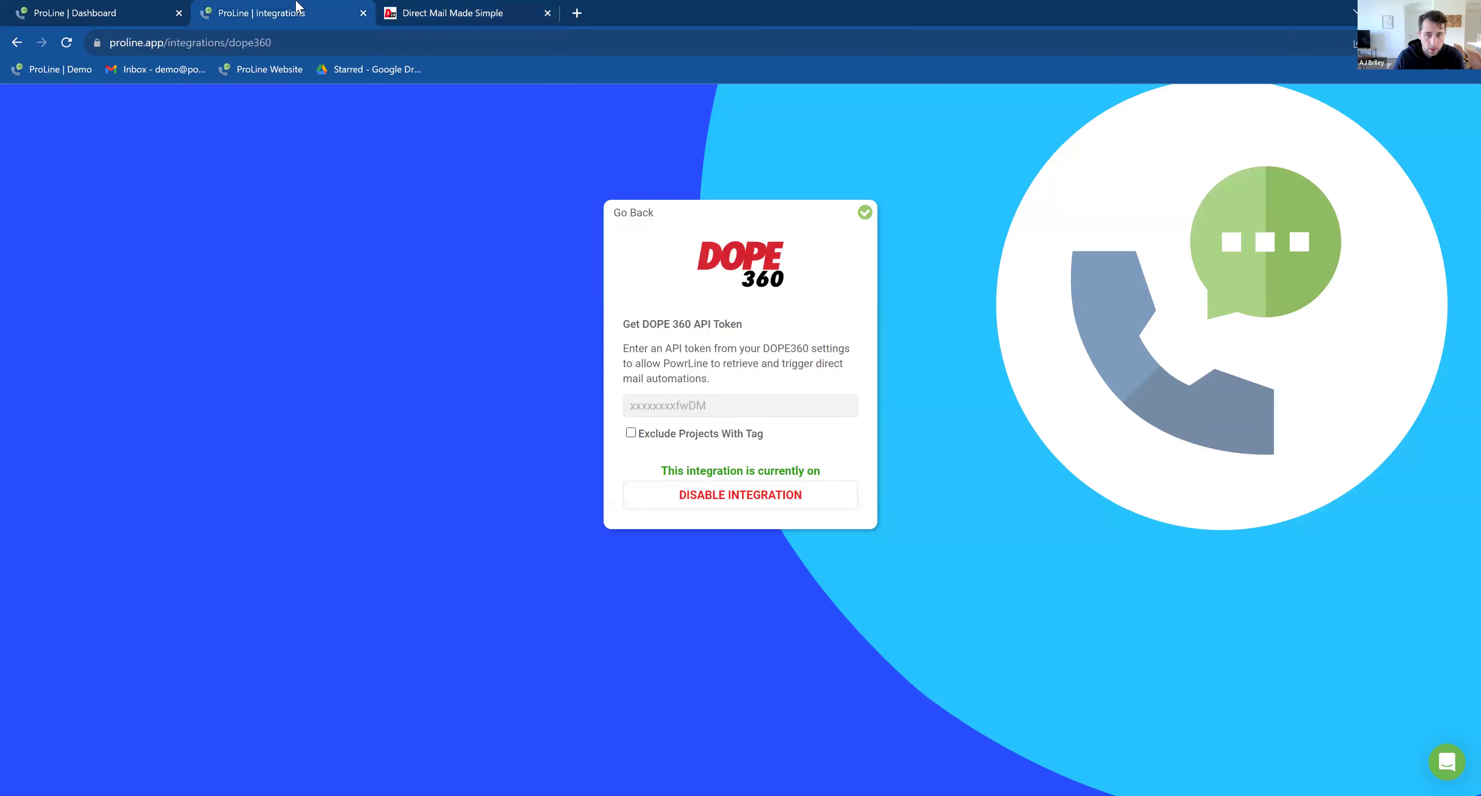
pyautogui.click(80, 7)
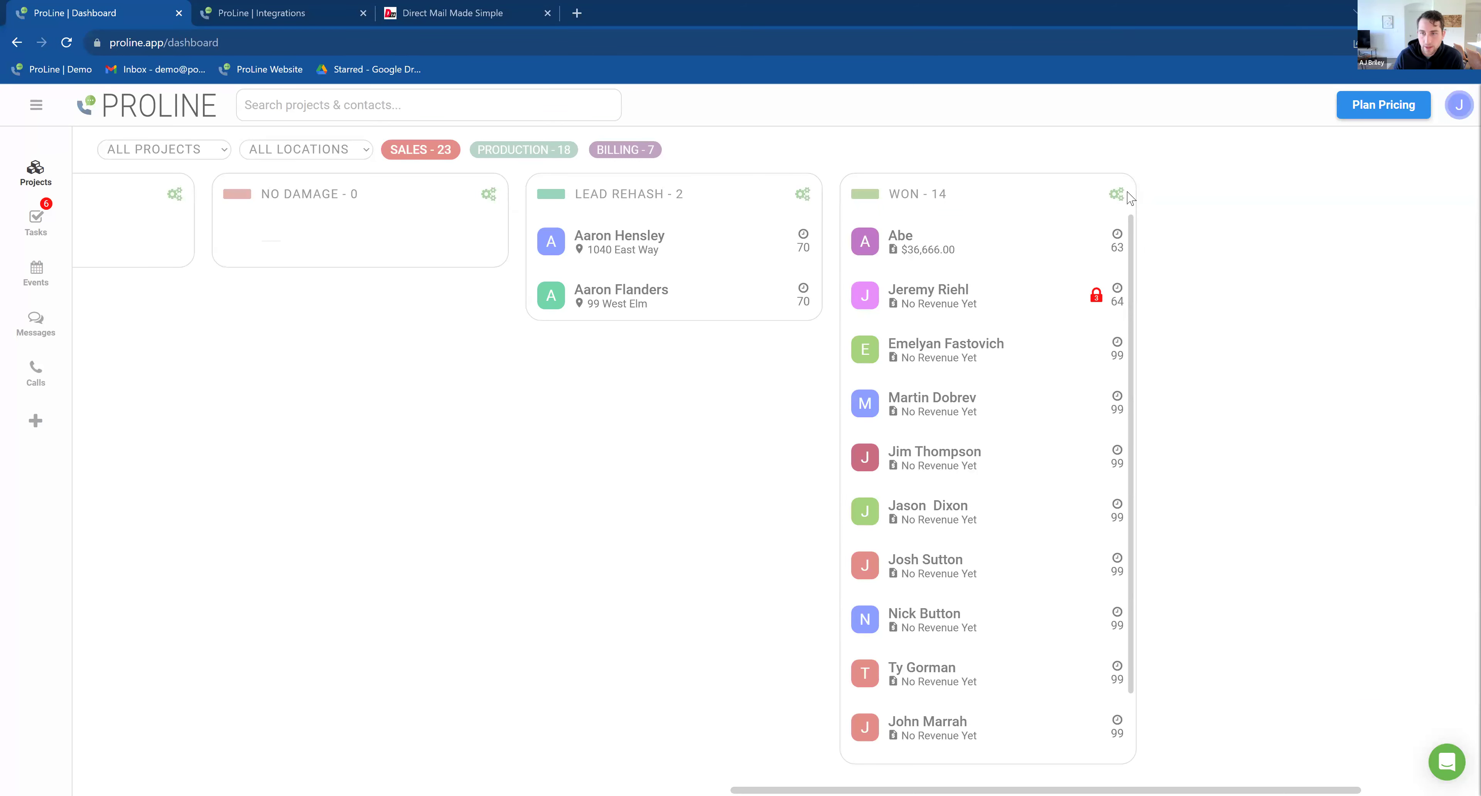
pyautogui.click(1115, 196)
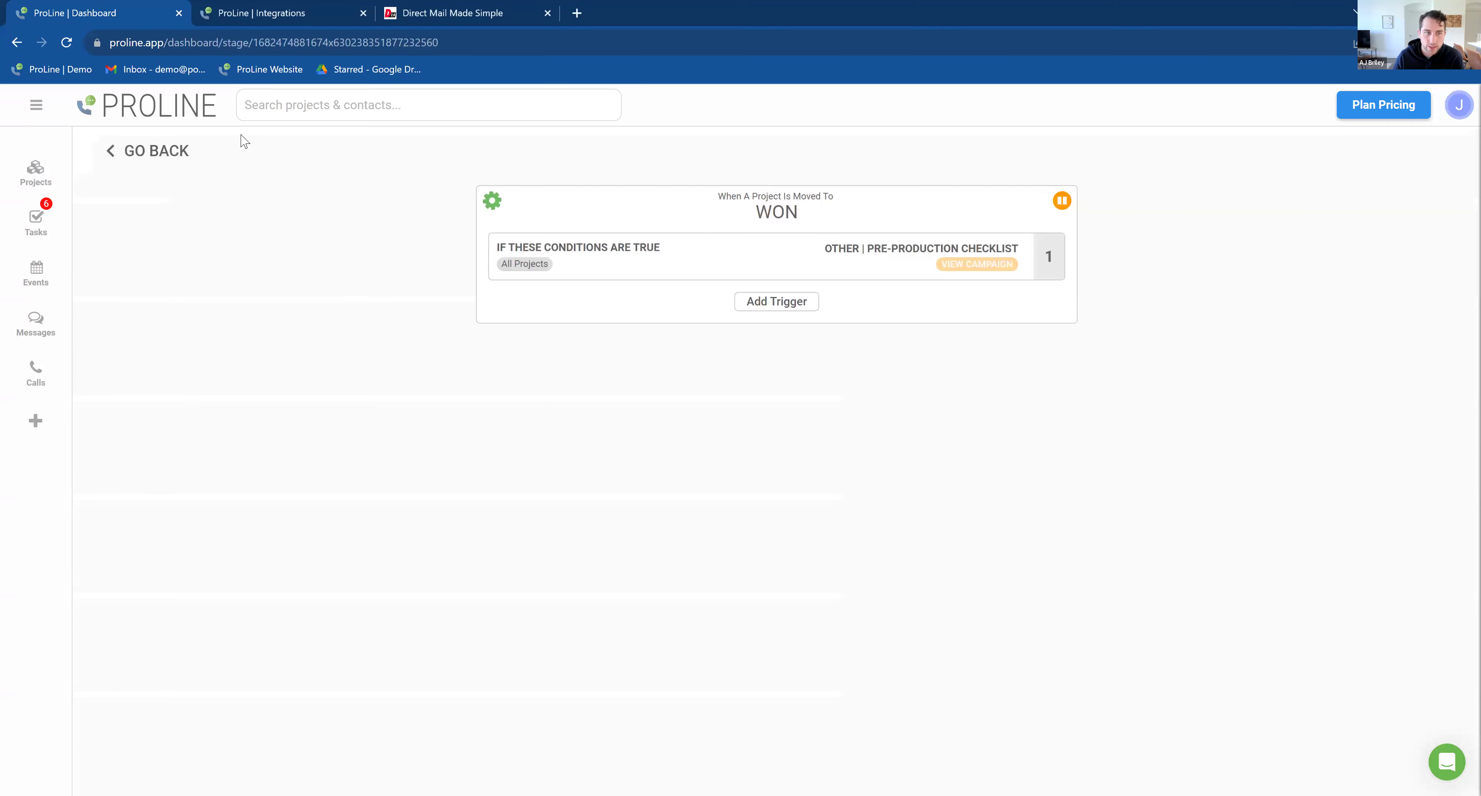
pyautogui.click(161, 154)
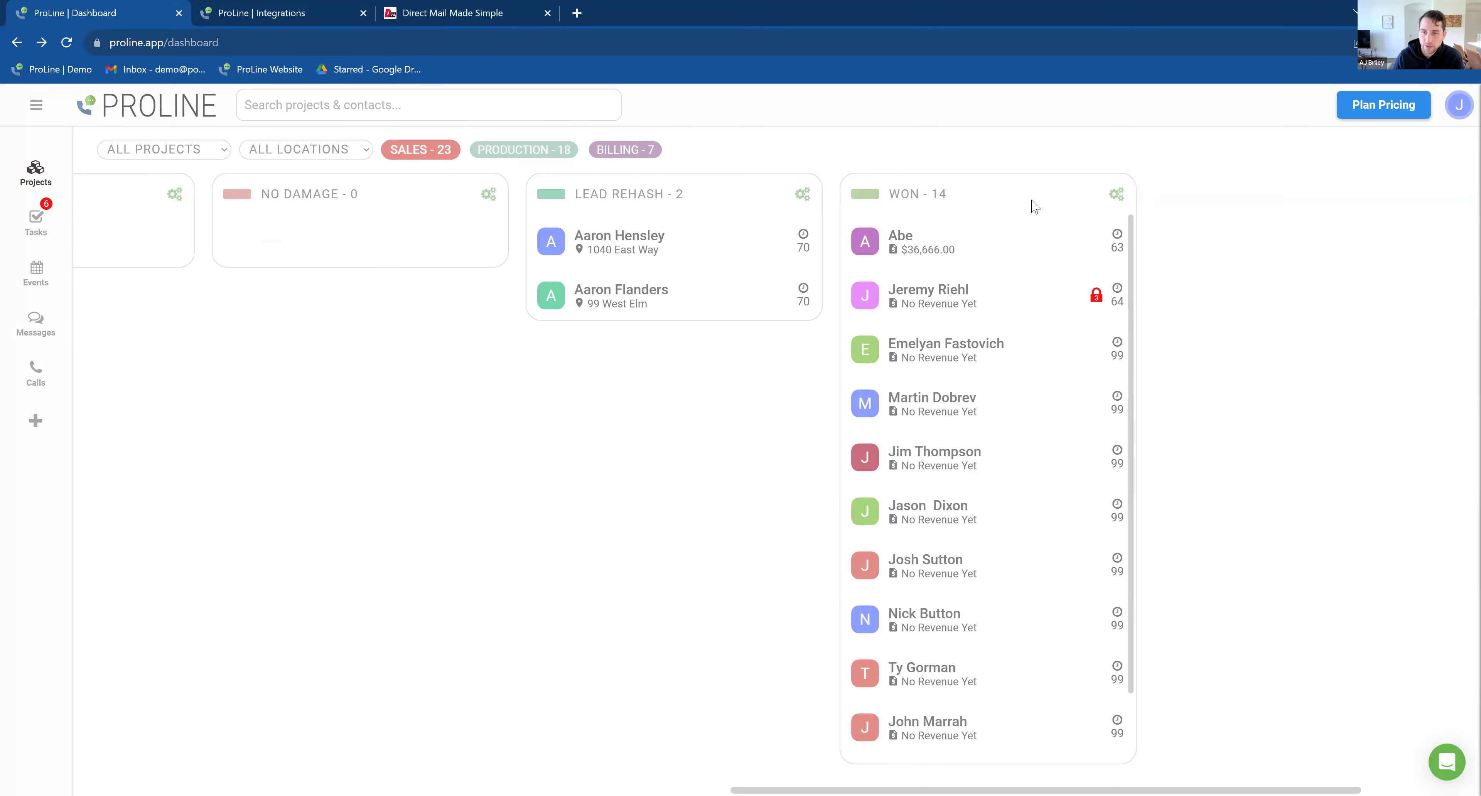
pyautogui.click(1117, 195)
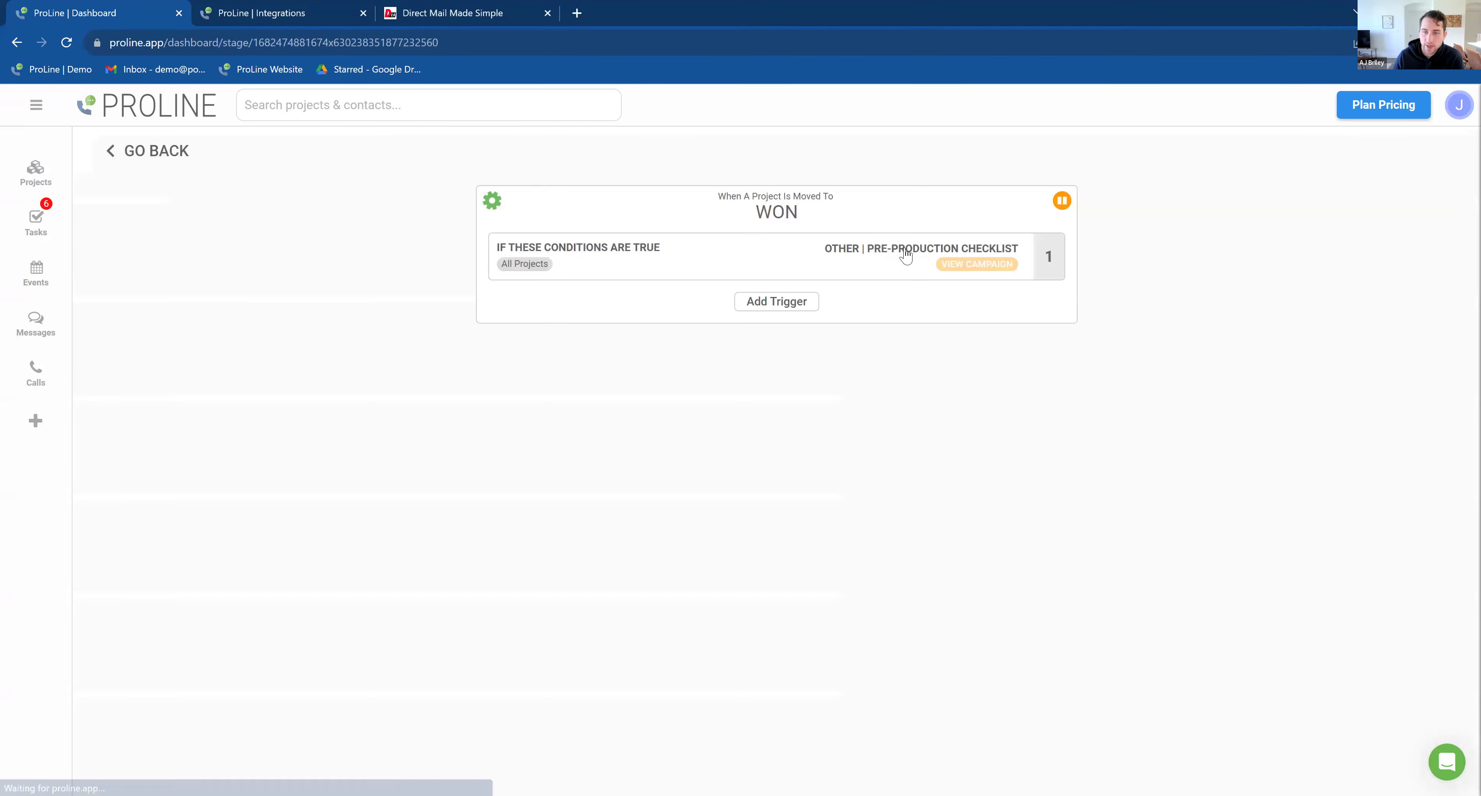
pyautogui.click(1460, 108)
pyautogui.click(943, 253)
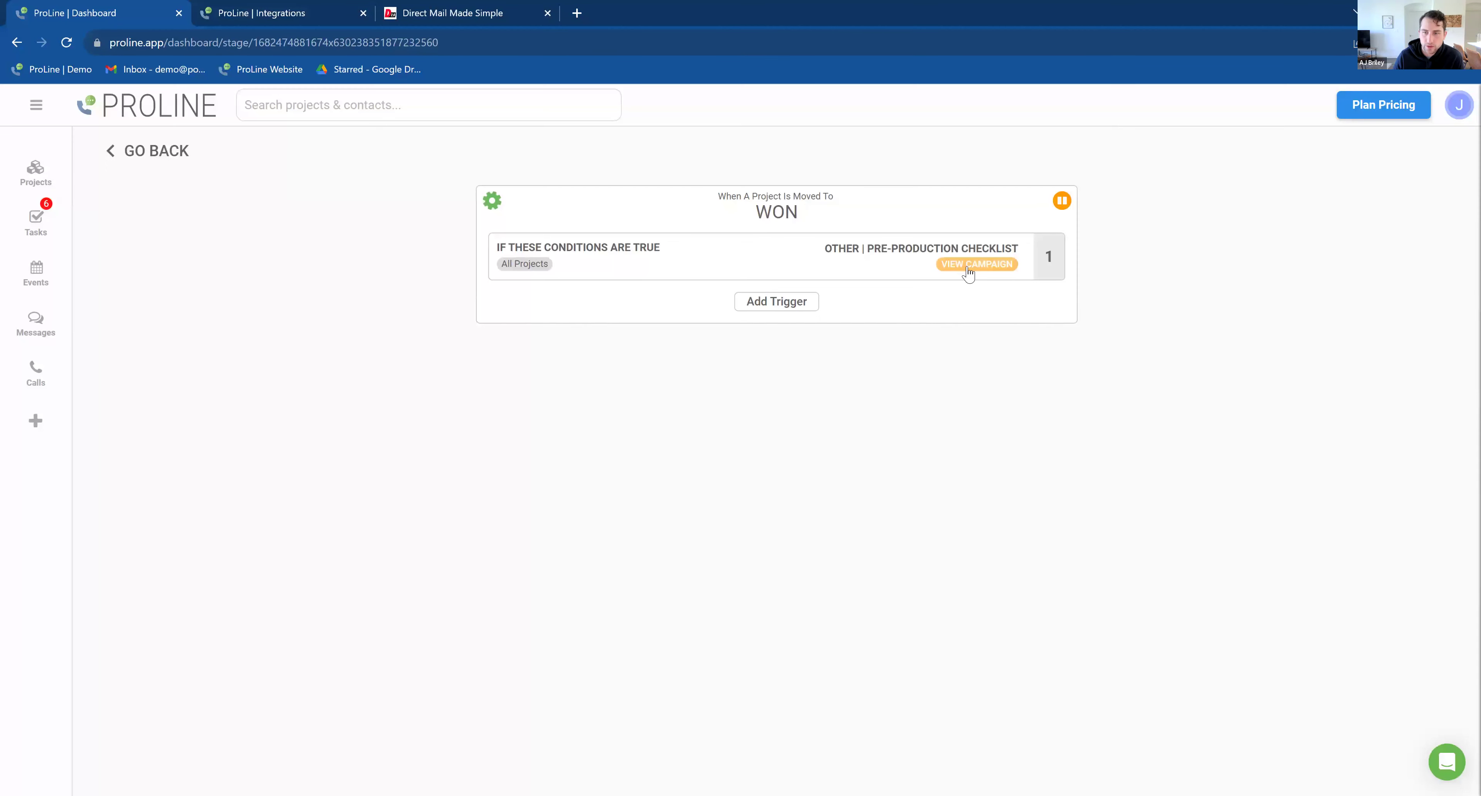
pyautogui.click(968, 266)
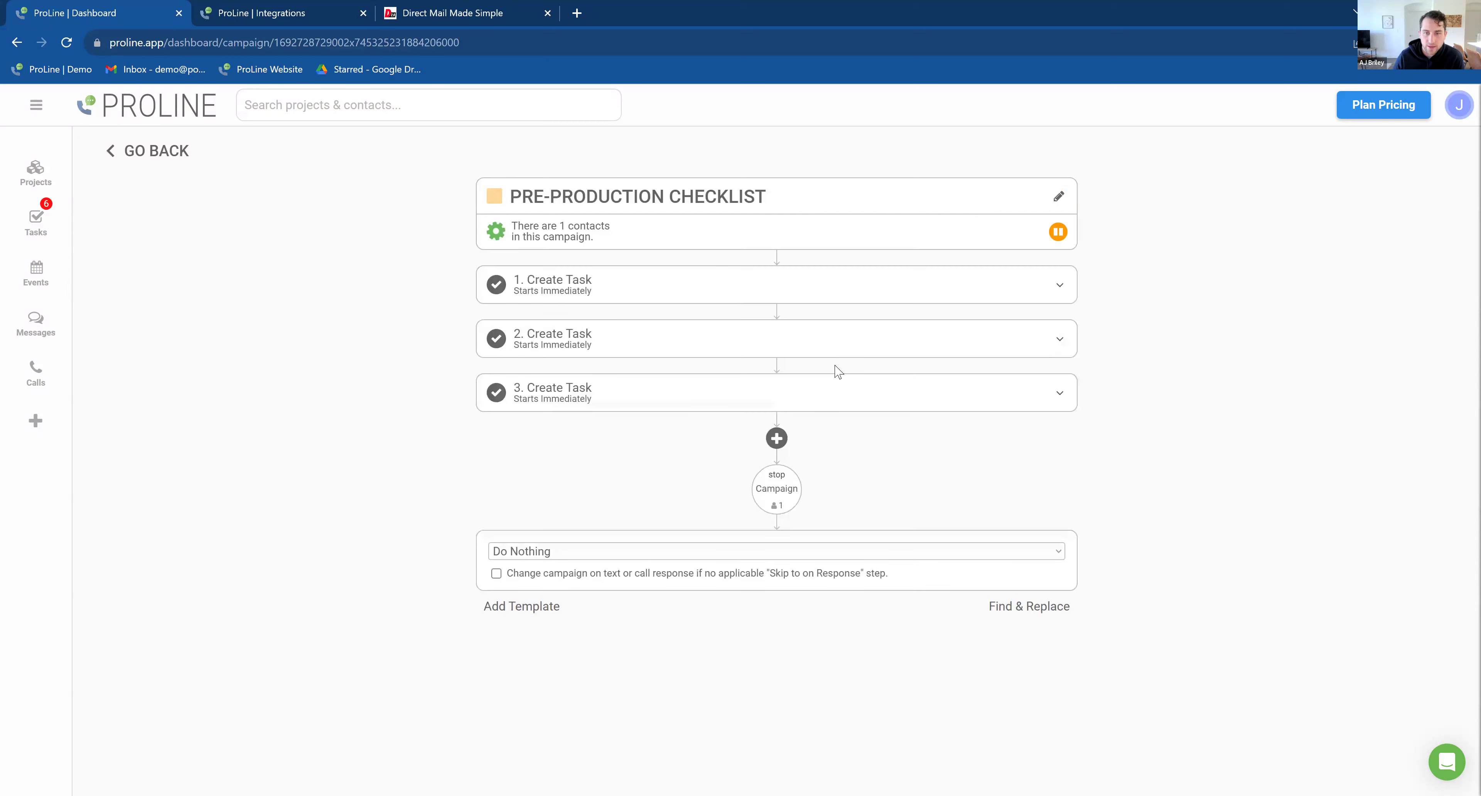
# Step: Add a fourth step to the Pre-Production Checklist campaign and make it a DOPE 360 Direct Mail step
pyautogui.click(776, 439)
pyautogui.click(742, 452)
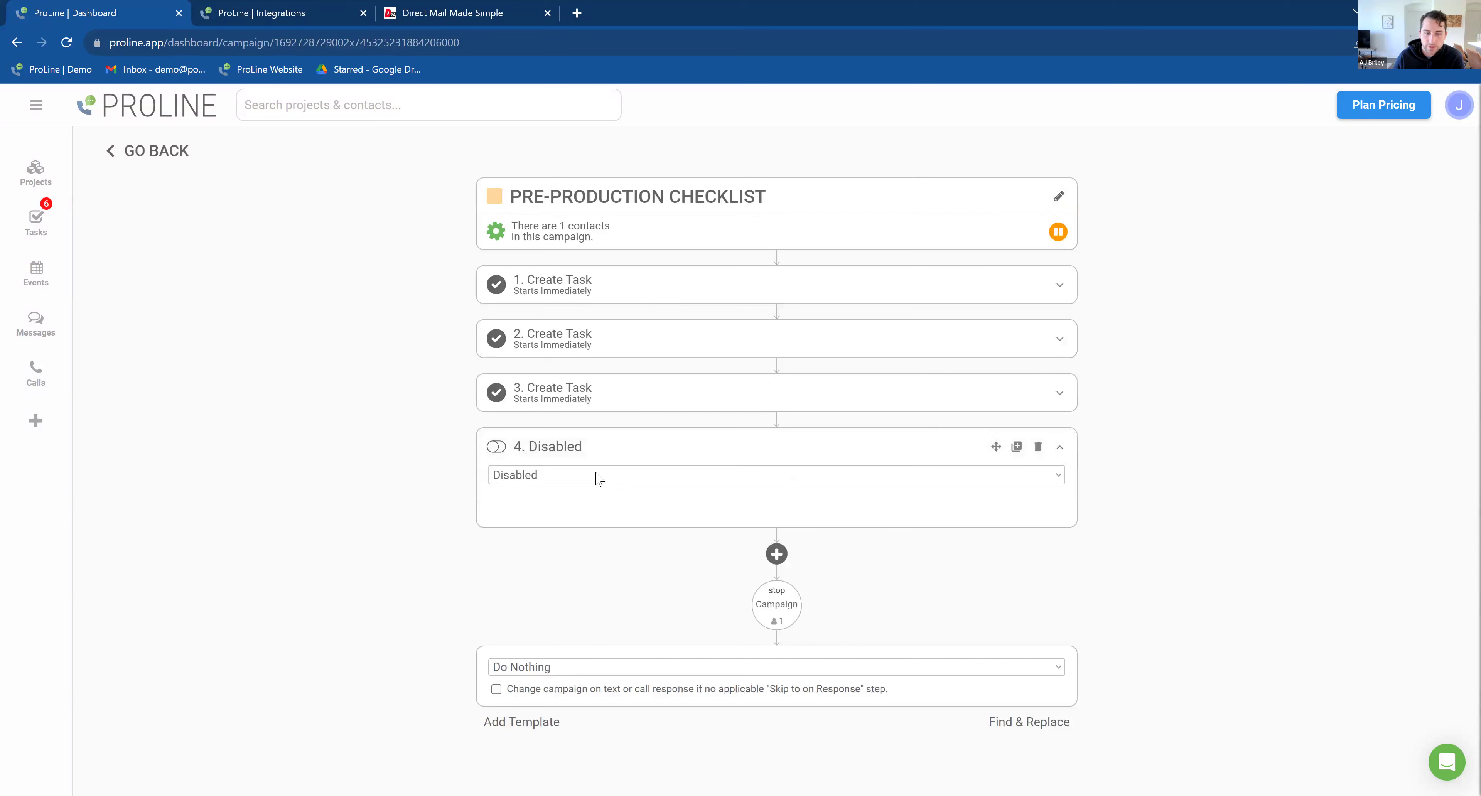
pyautogui.click(601, 477)
pyautogui.click(610, 663)
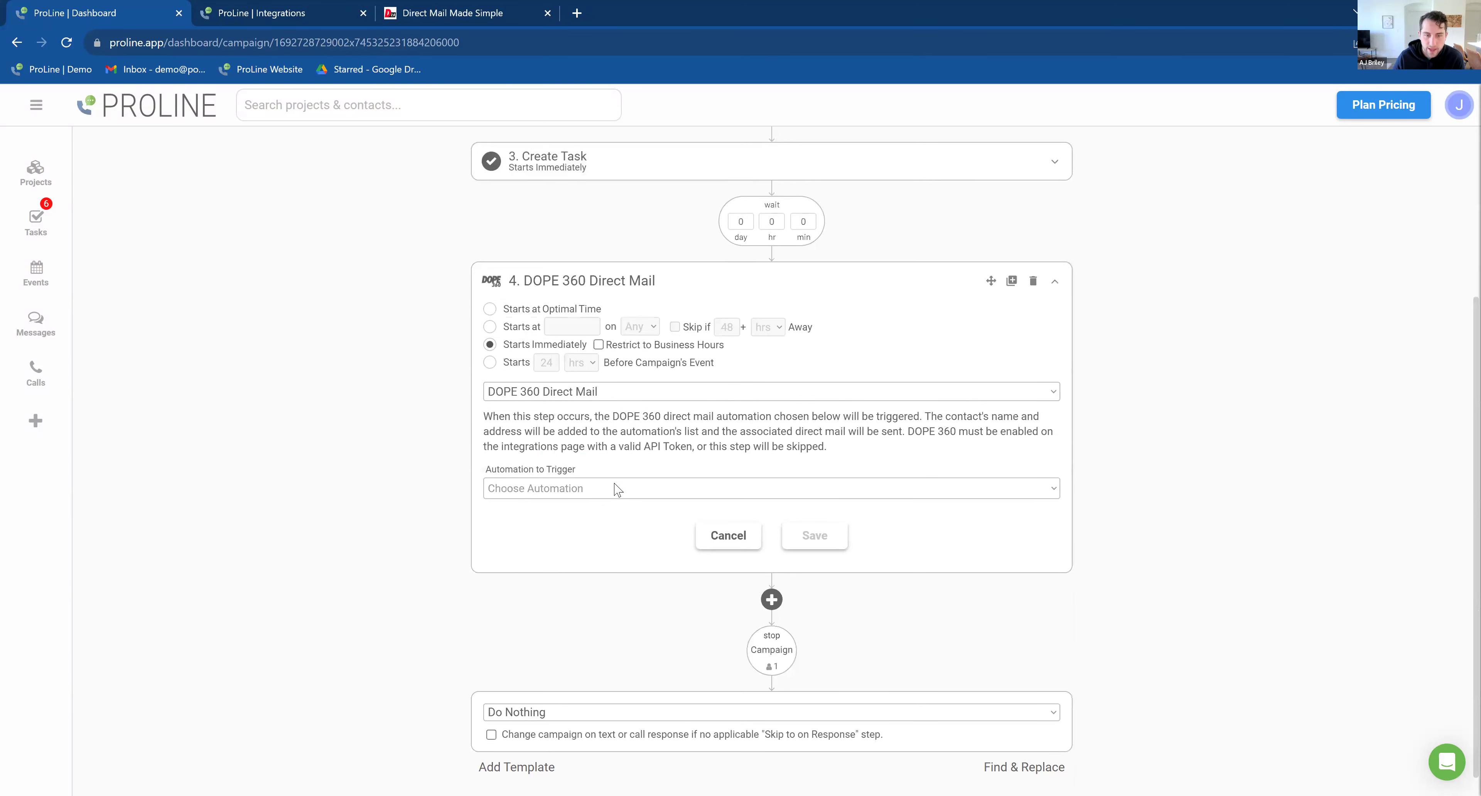
# Step: Choose Test Automation 2 as the automation the direct mail step triggers and save the step
pyautogui.click(615, 488)
pyautogui.click(552, 494)
pyautogui.click(625, 494)
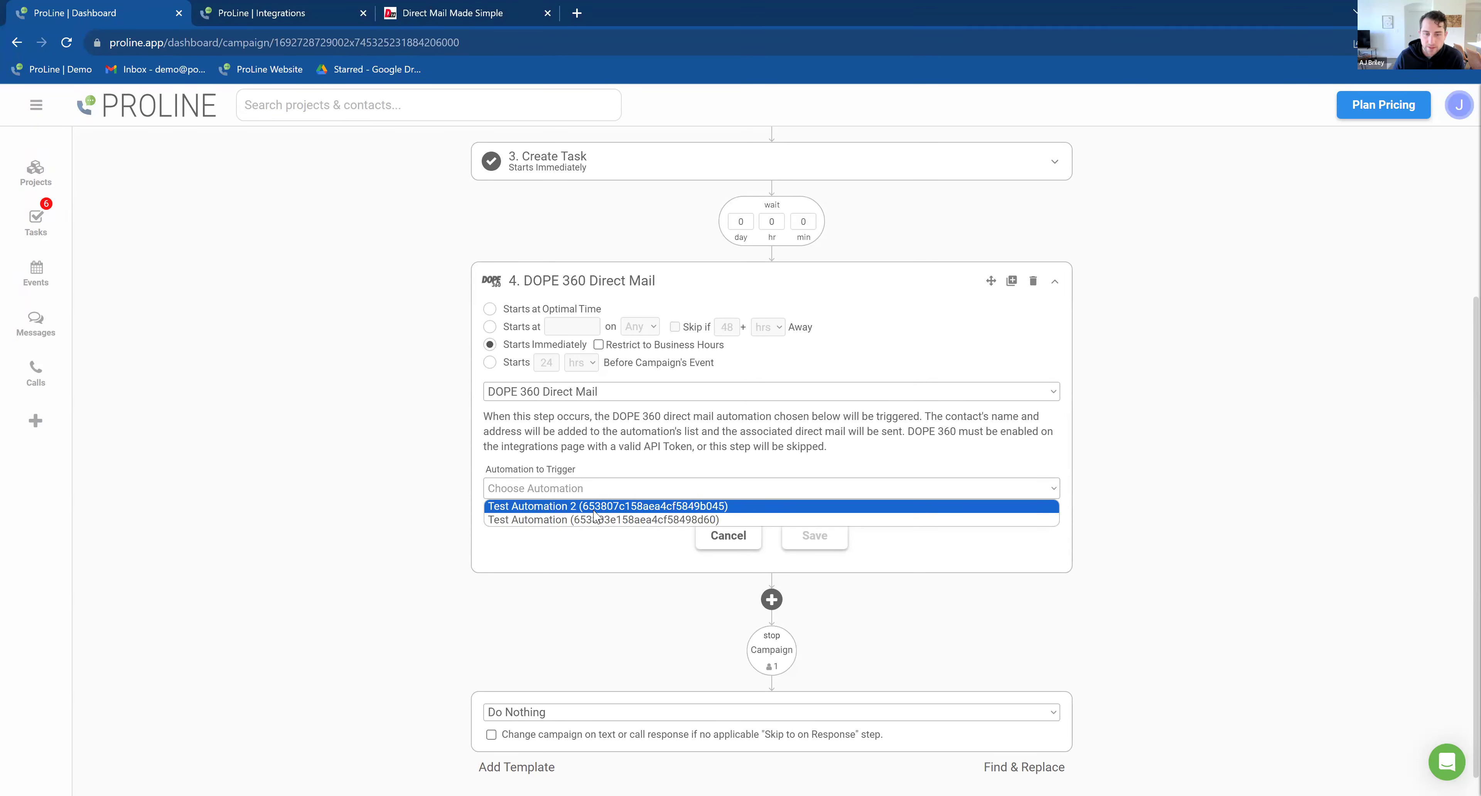
pyautogui.click(598, 508)
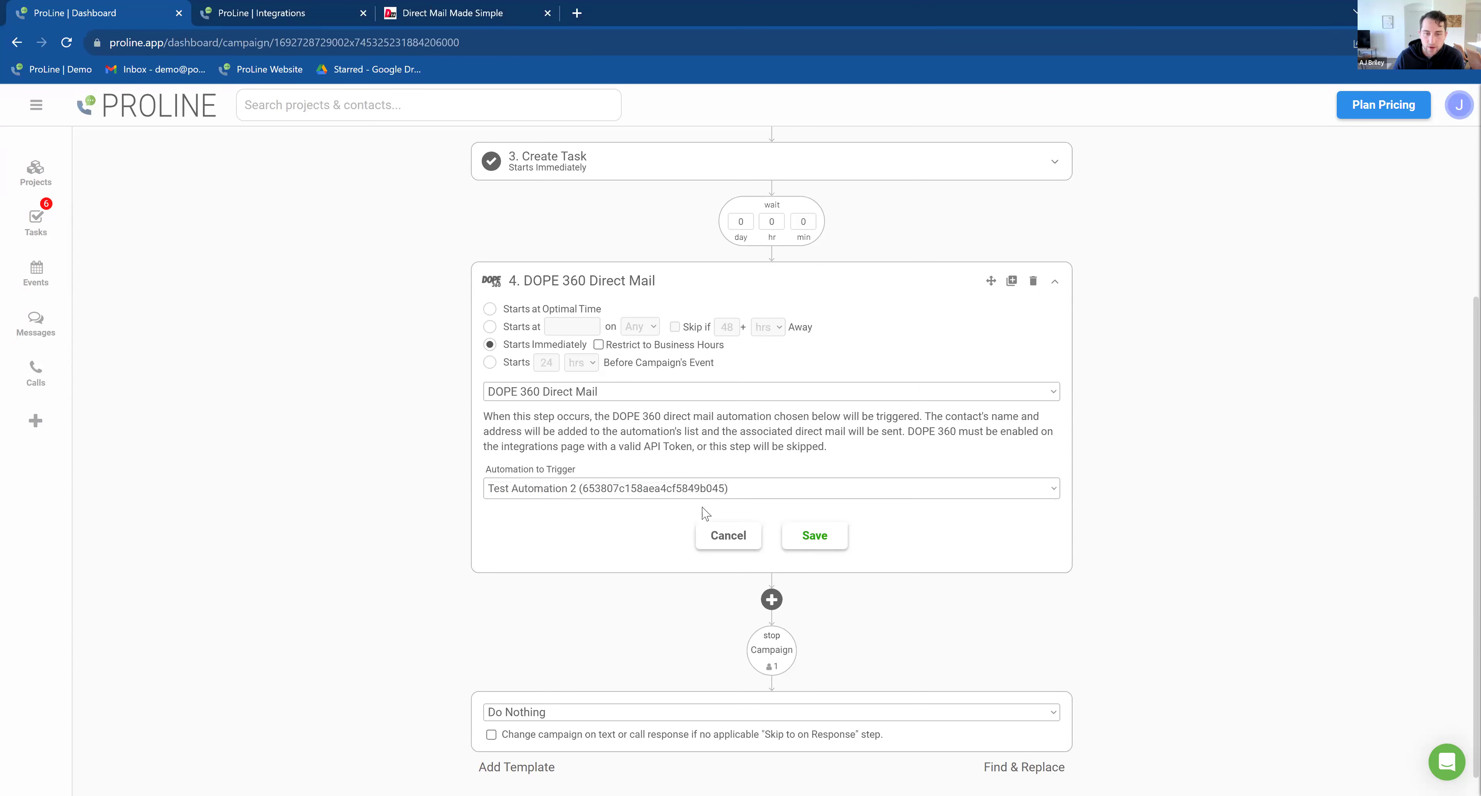
pyautogui.click(710, 494)
pyautogui.click(813, 541)
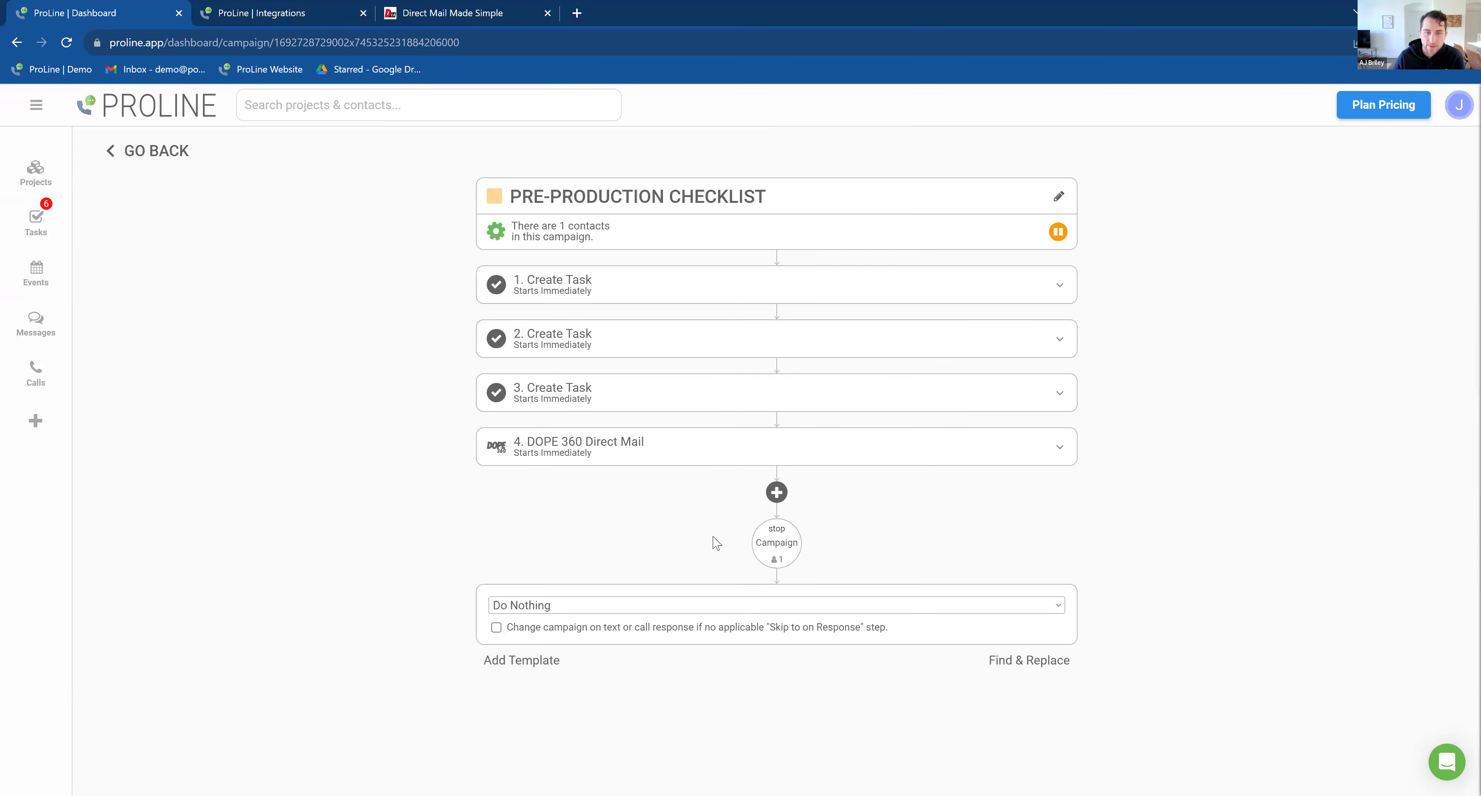
# Step: Return to the dashboard and retrace the path from the Won stage's trigger to the Pre-Production Checklist campaign
pyautogui.click(170, 159)
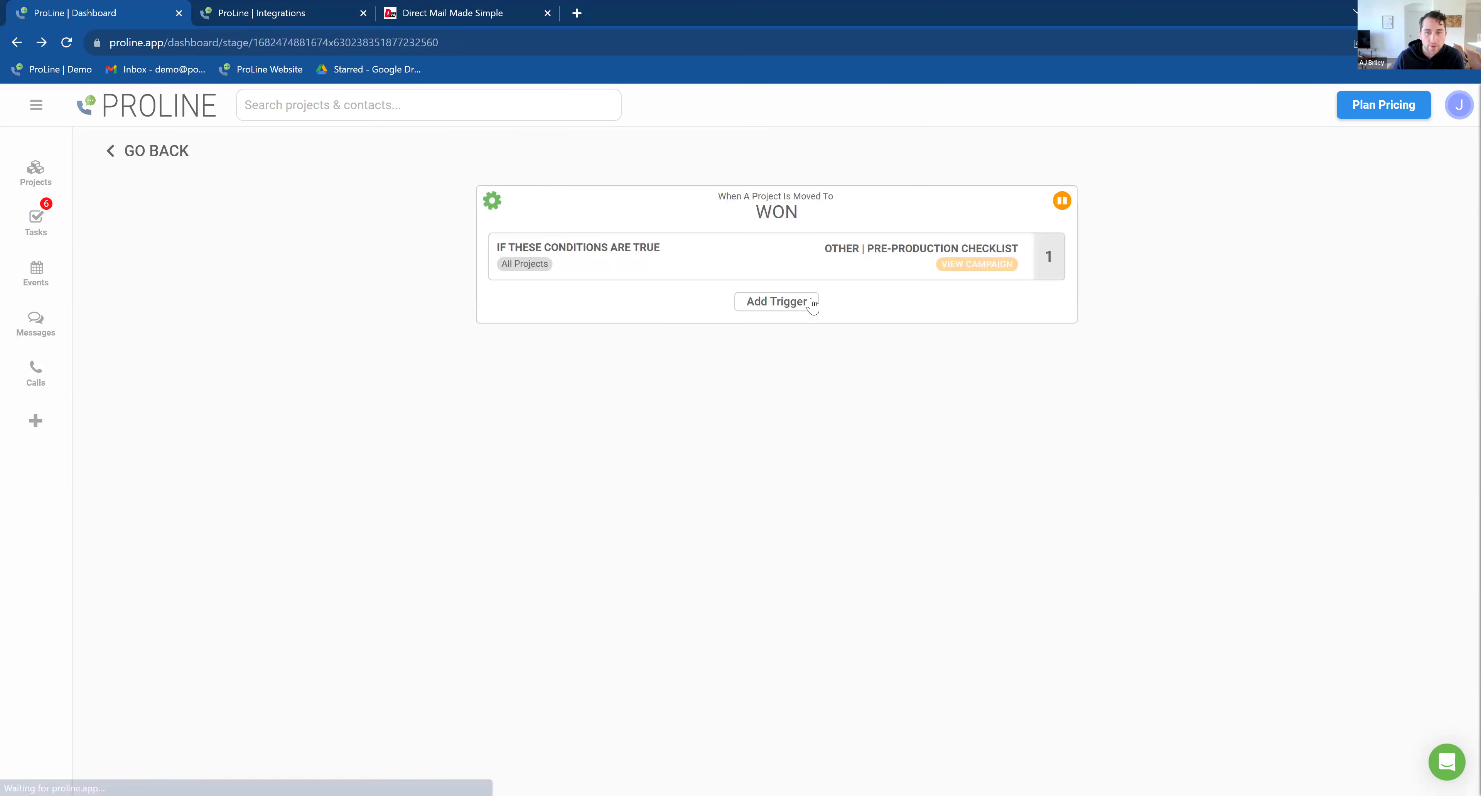
pyautogui.click(164, 159)
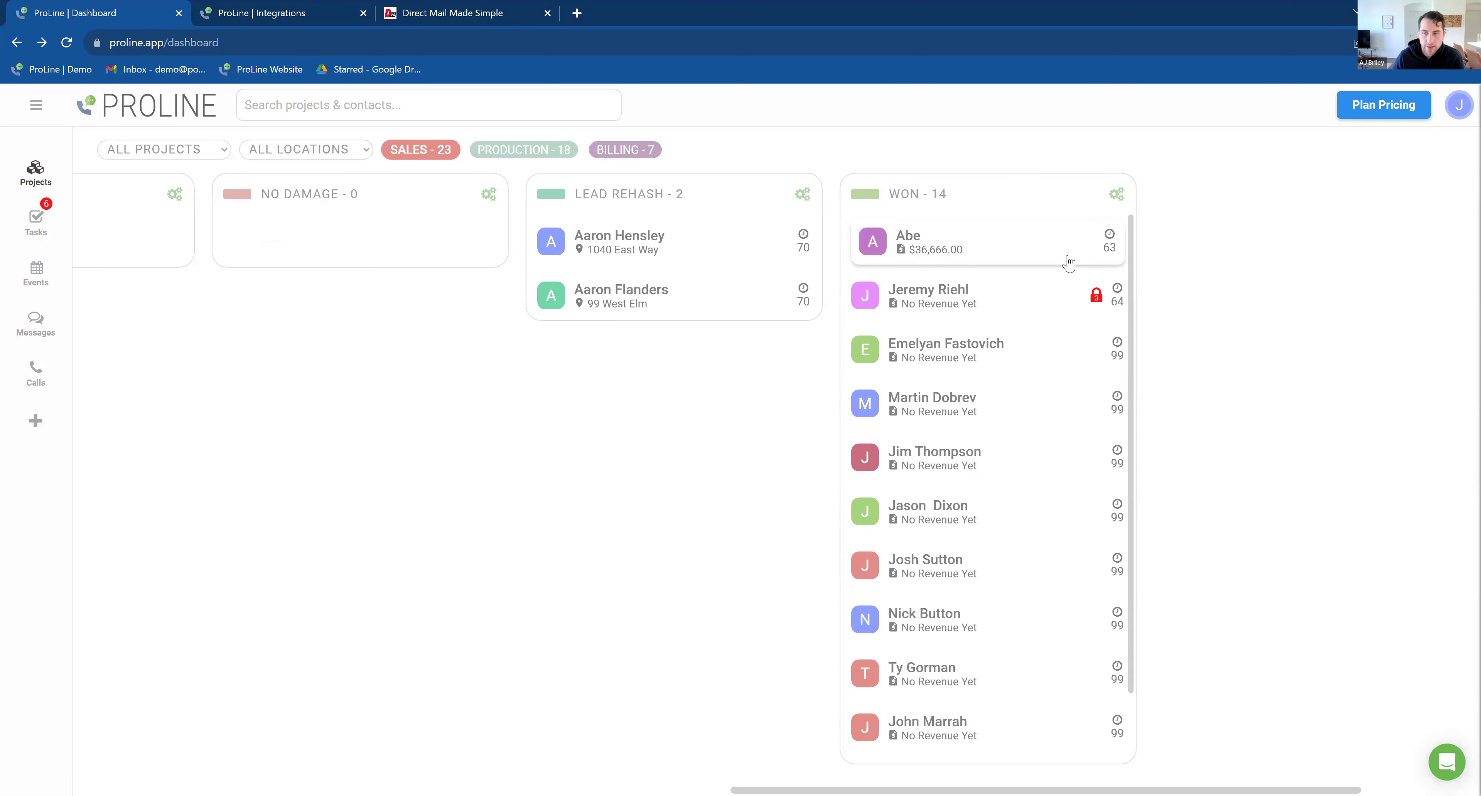
pyautogui.click(1118, 199)
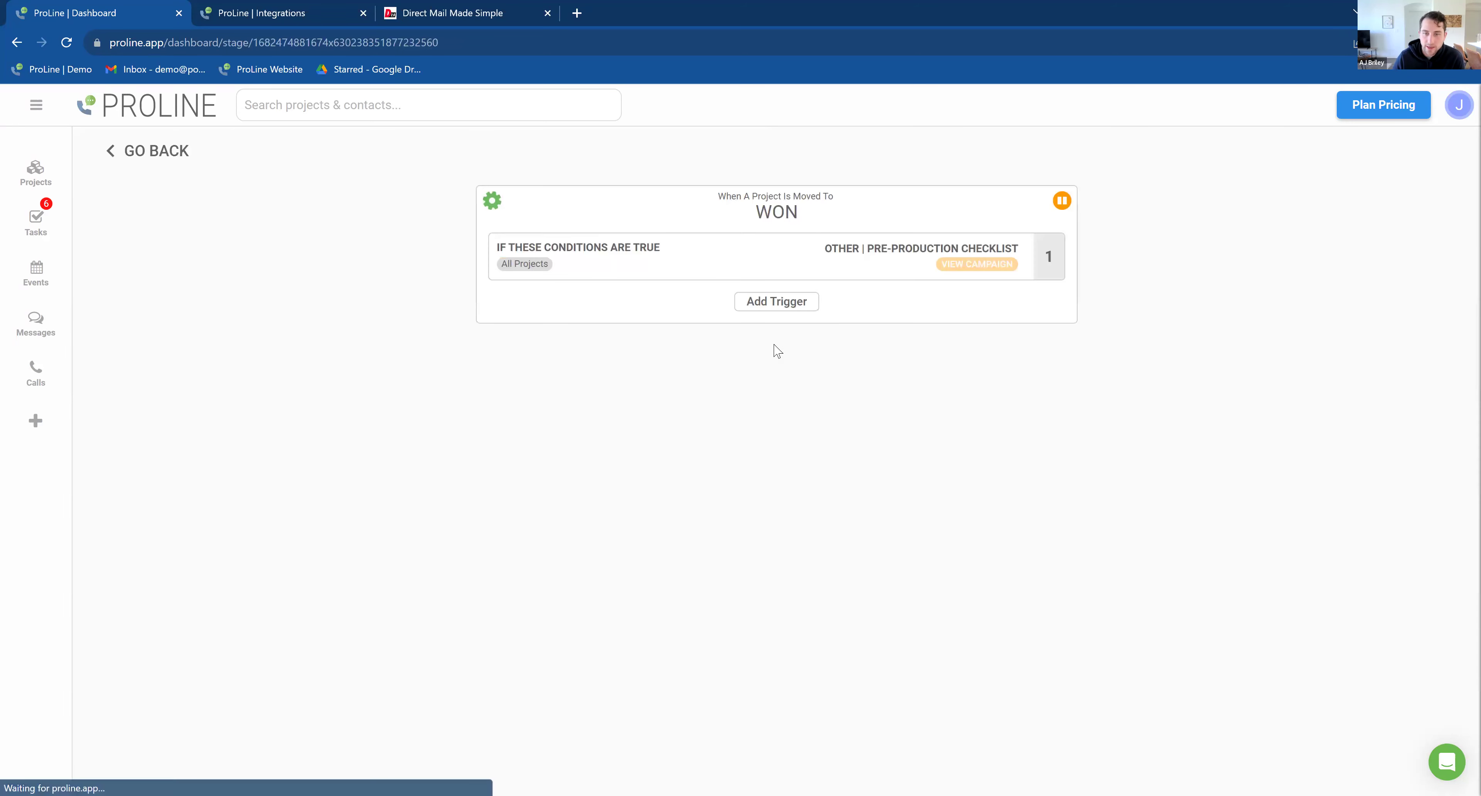
pyautogui.click(956, 267)
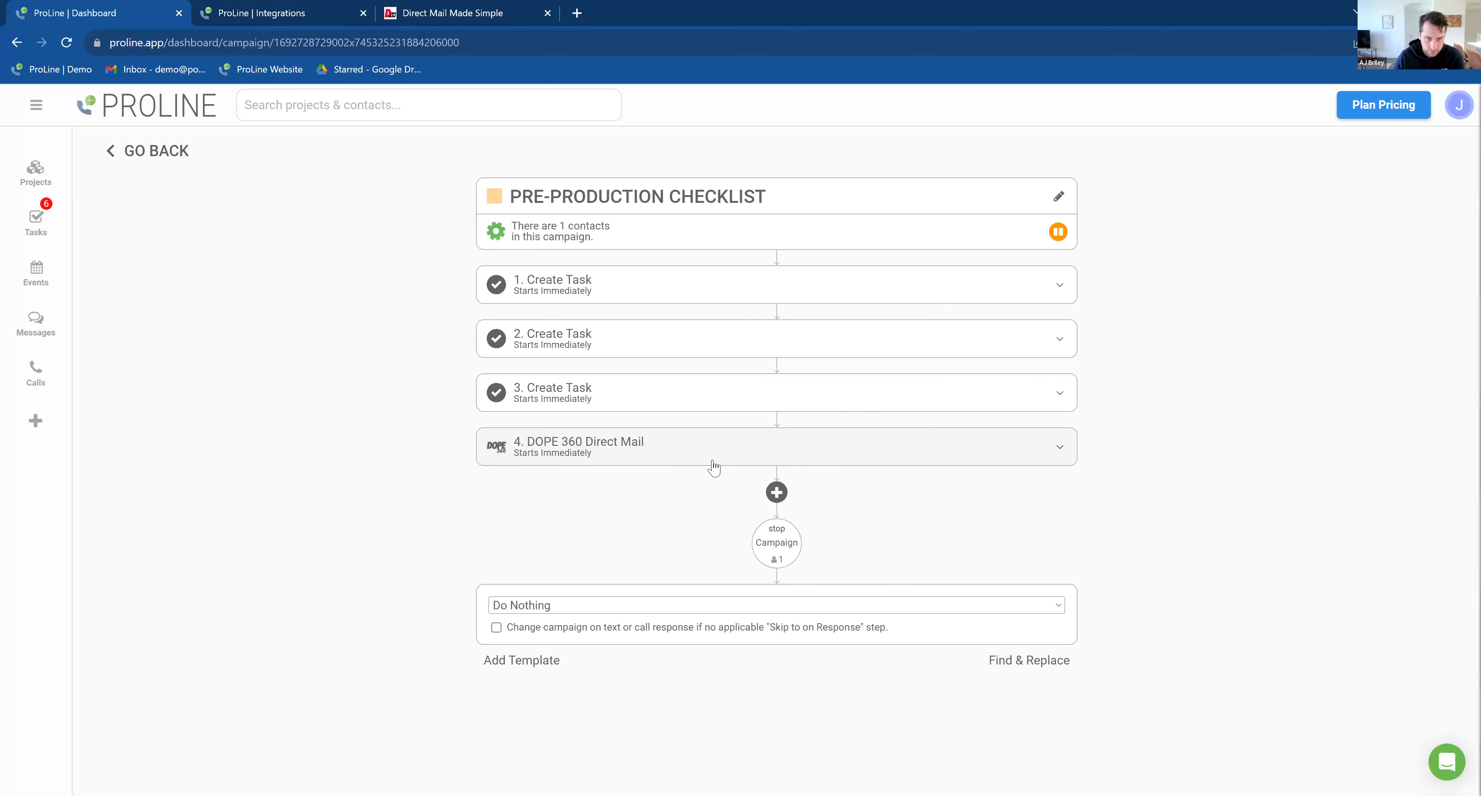
# Step: In the DOPE 360 integration settings, exclude projects that carry the Blacklist tag
pyautogui.click(289, 8)
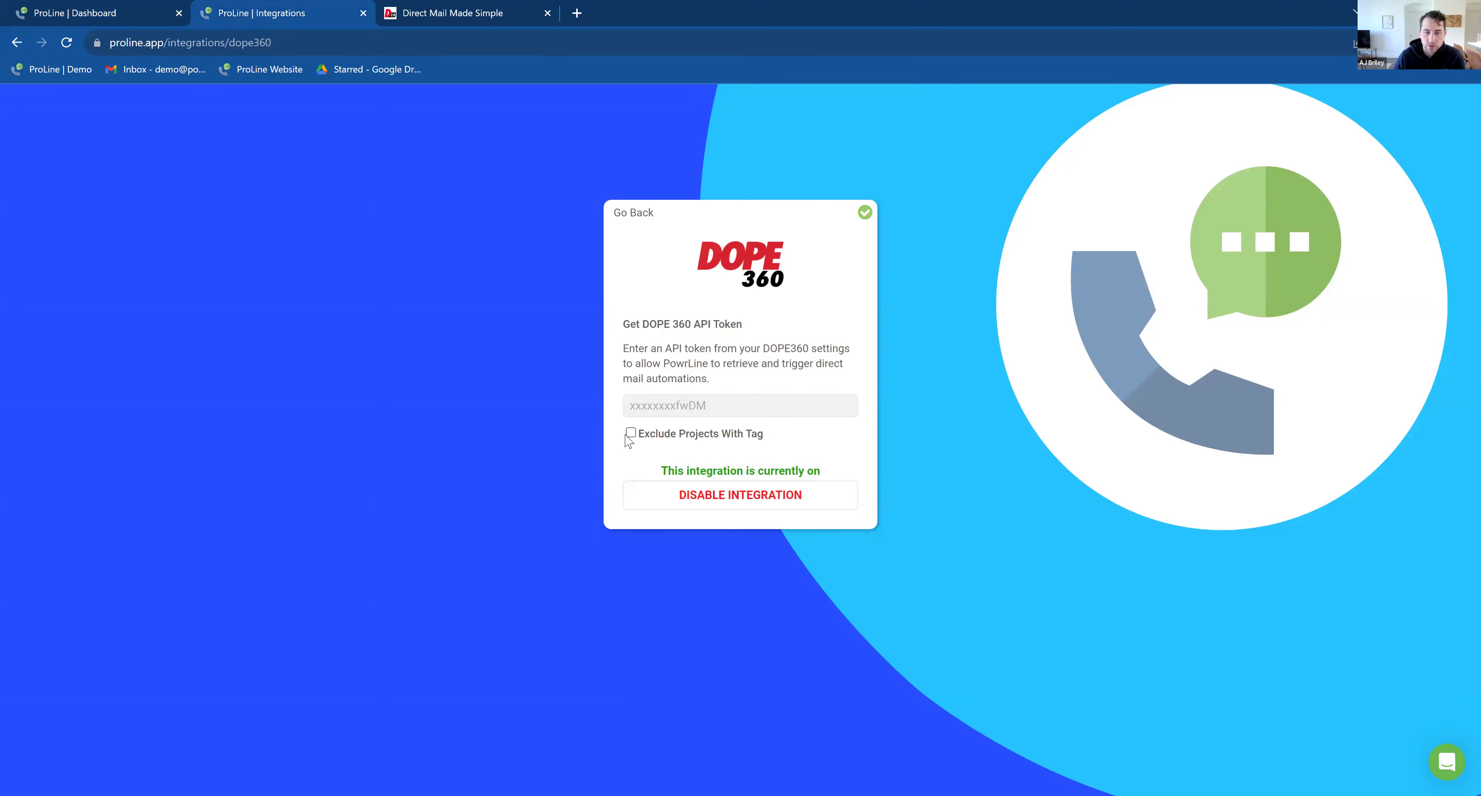
pyautogui.click(631, 435)
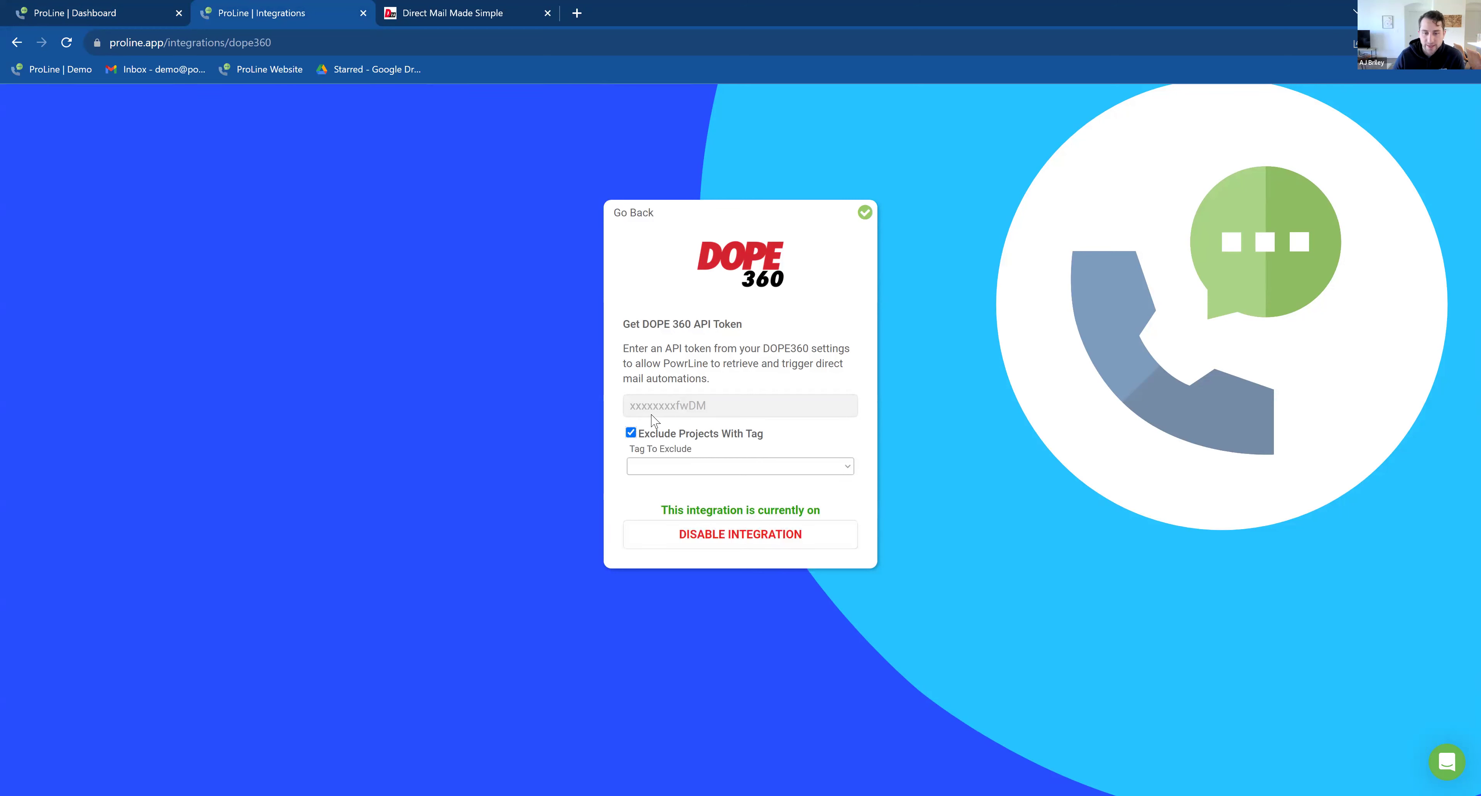
pyautogui.click(698, 467)
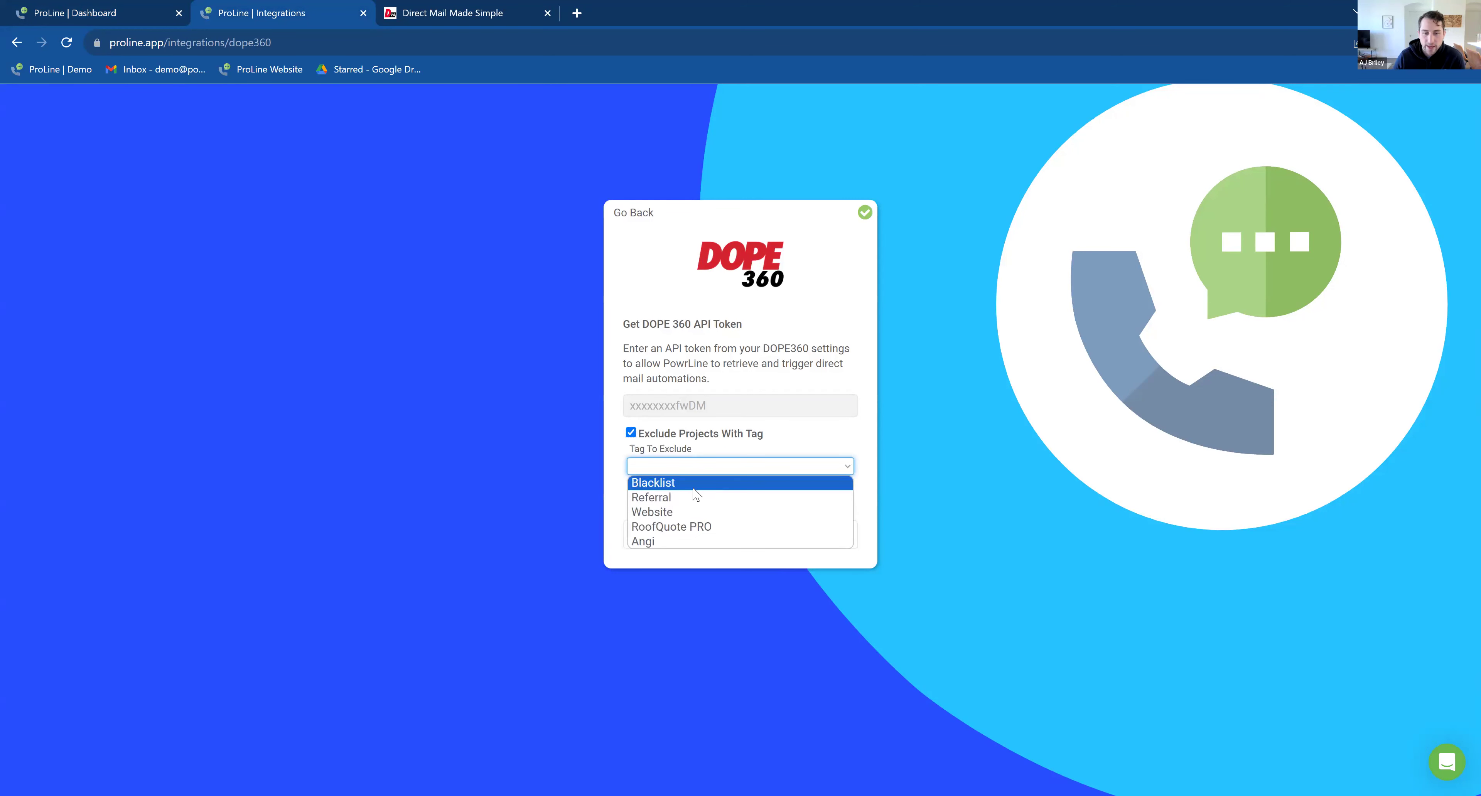
pyautogui.click(692, 486)
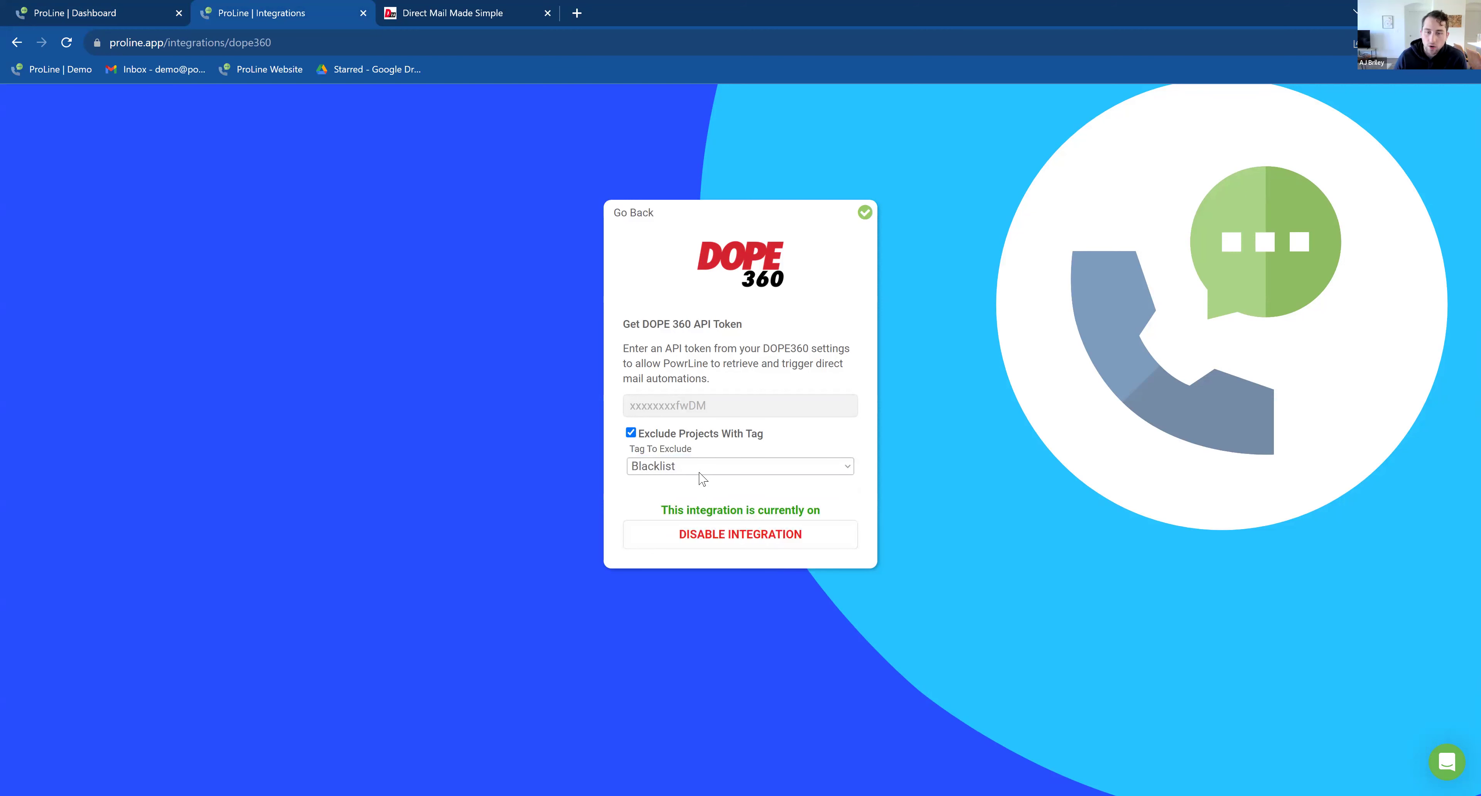
pyautogui.click(699, 466)
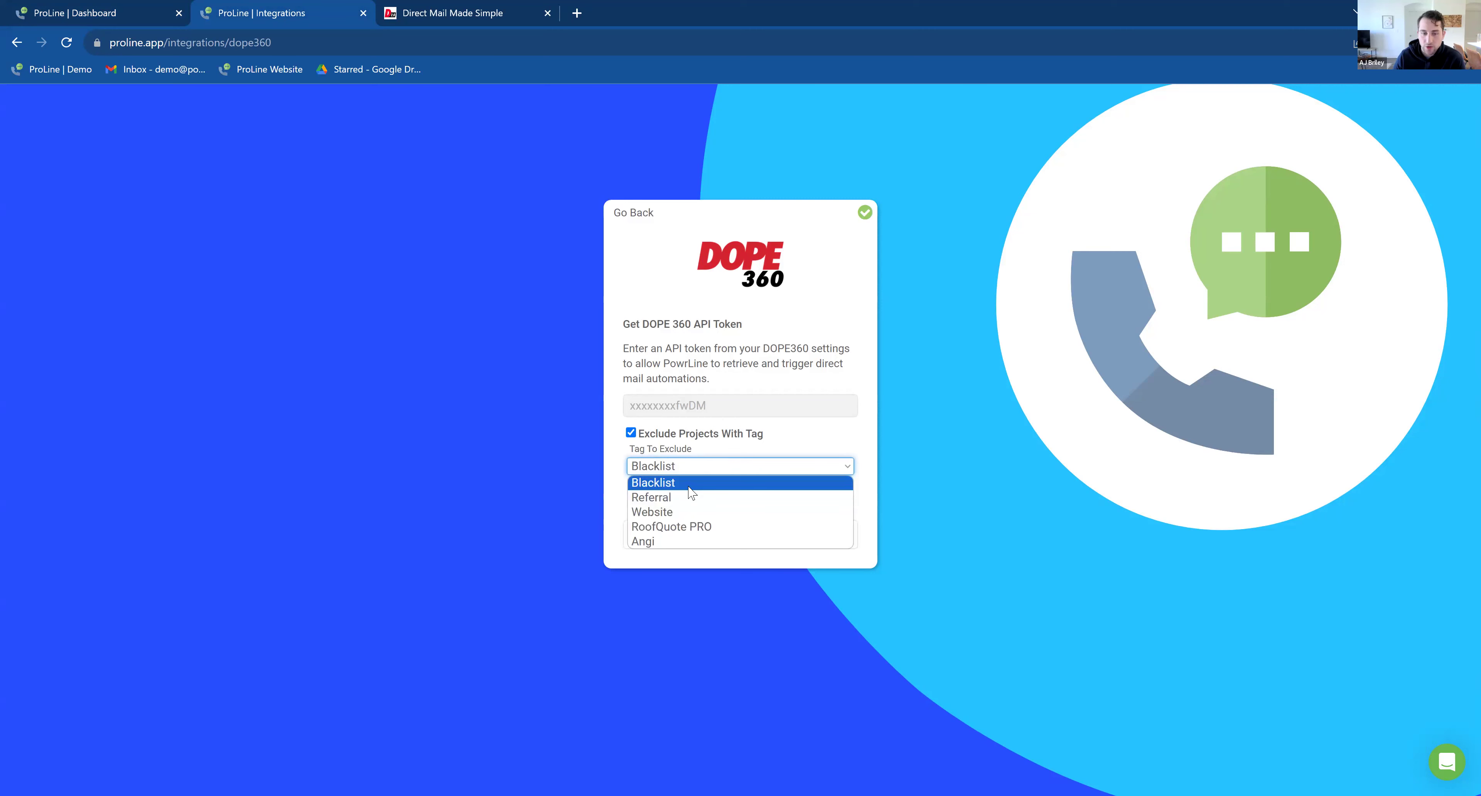
# Step: In the company's project settings, create a new project tag named No Postcards
pyautogui.click(130, 9)
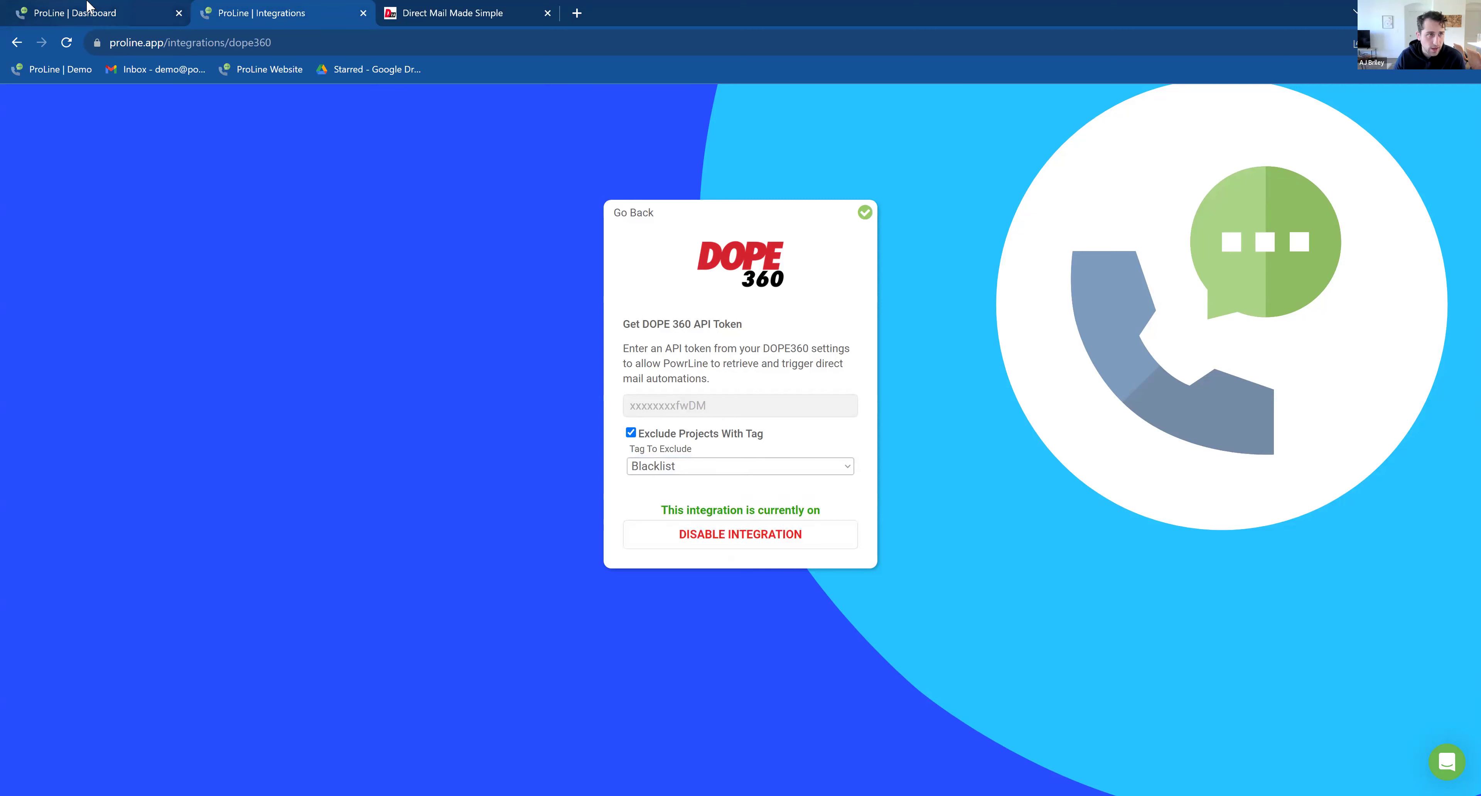
pyautogui.click(129, 8)
pyautogui.click(111, 588)
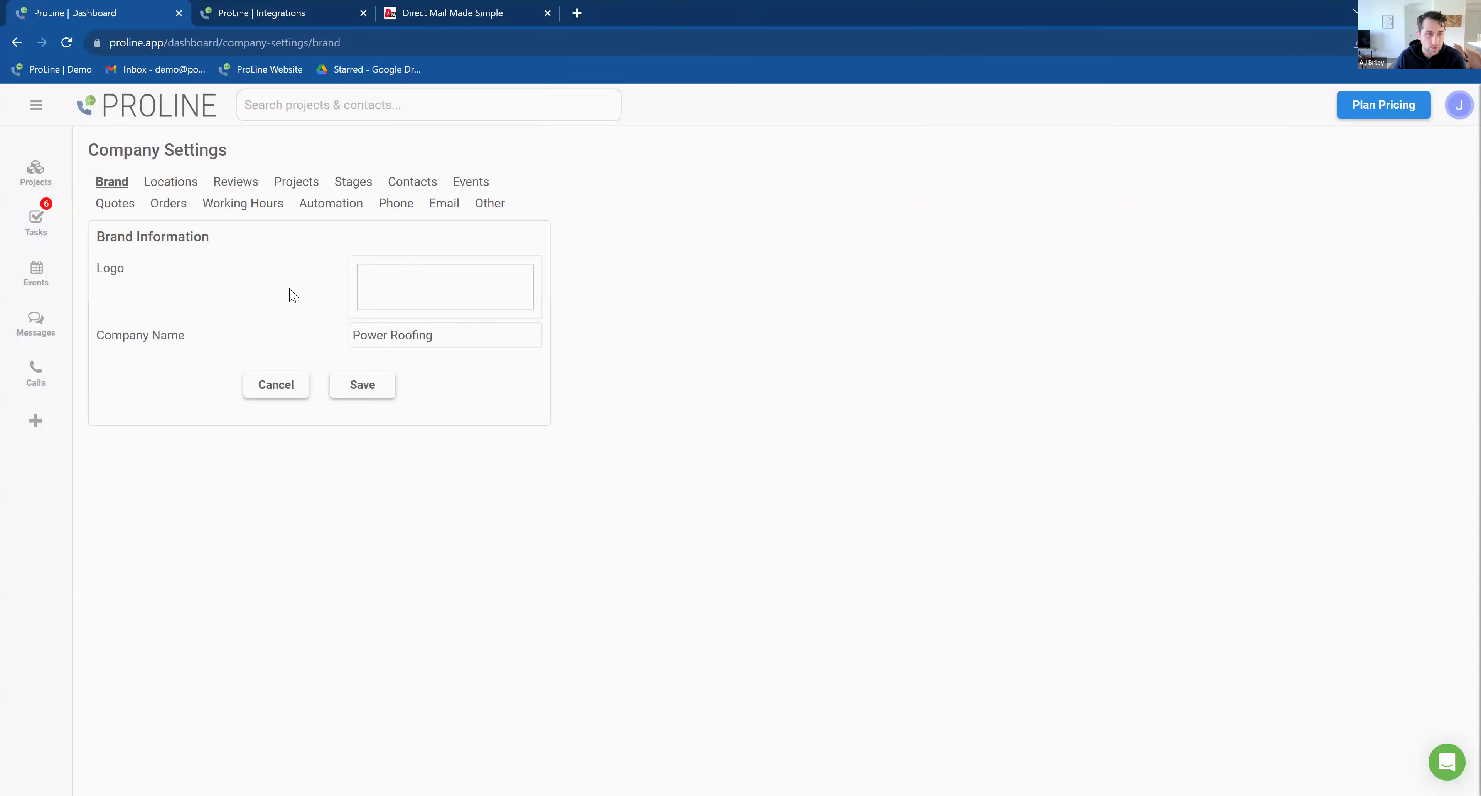
pyautogui.click(301, 183)
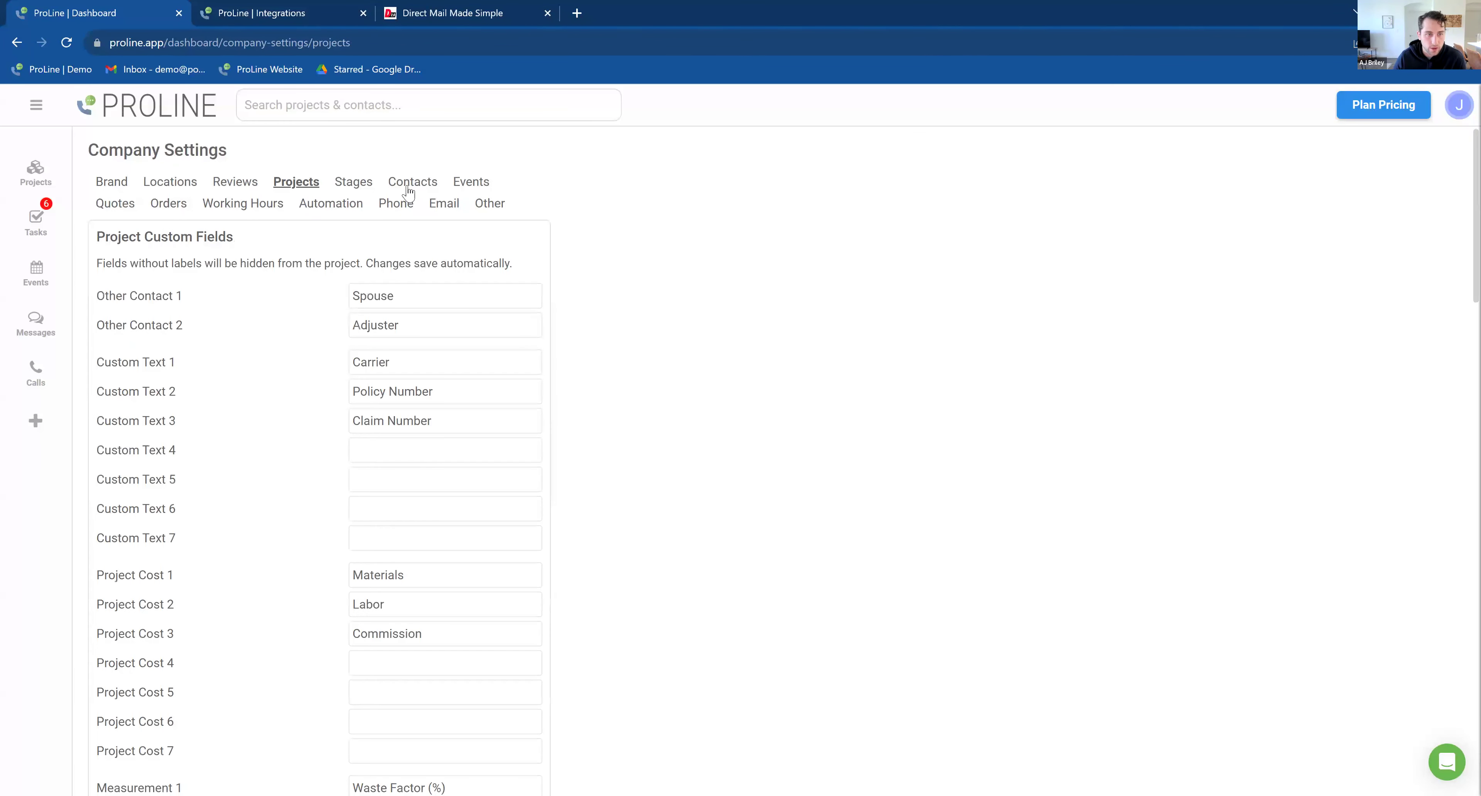
pyautogui.scroll(-20, 409, 307)
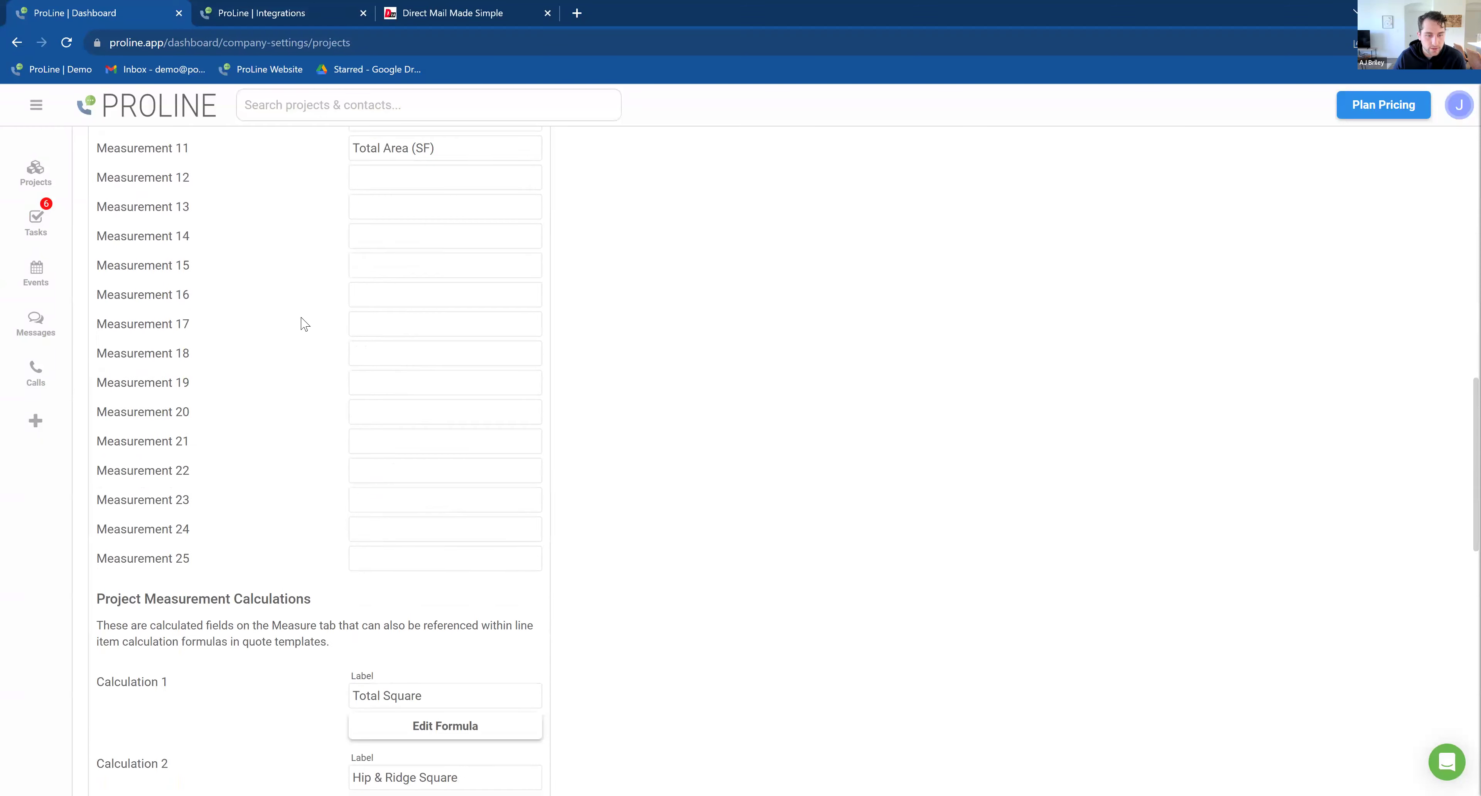
pyautogui.scroll(-8, 291, 304)
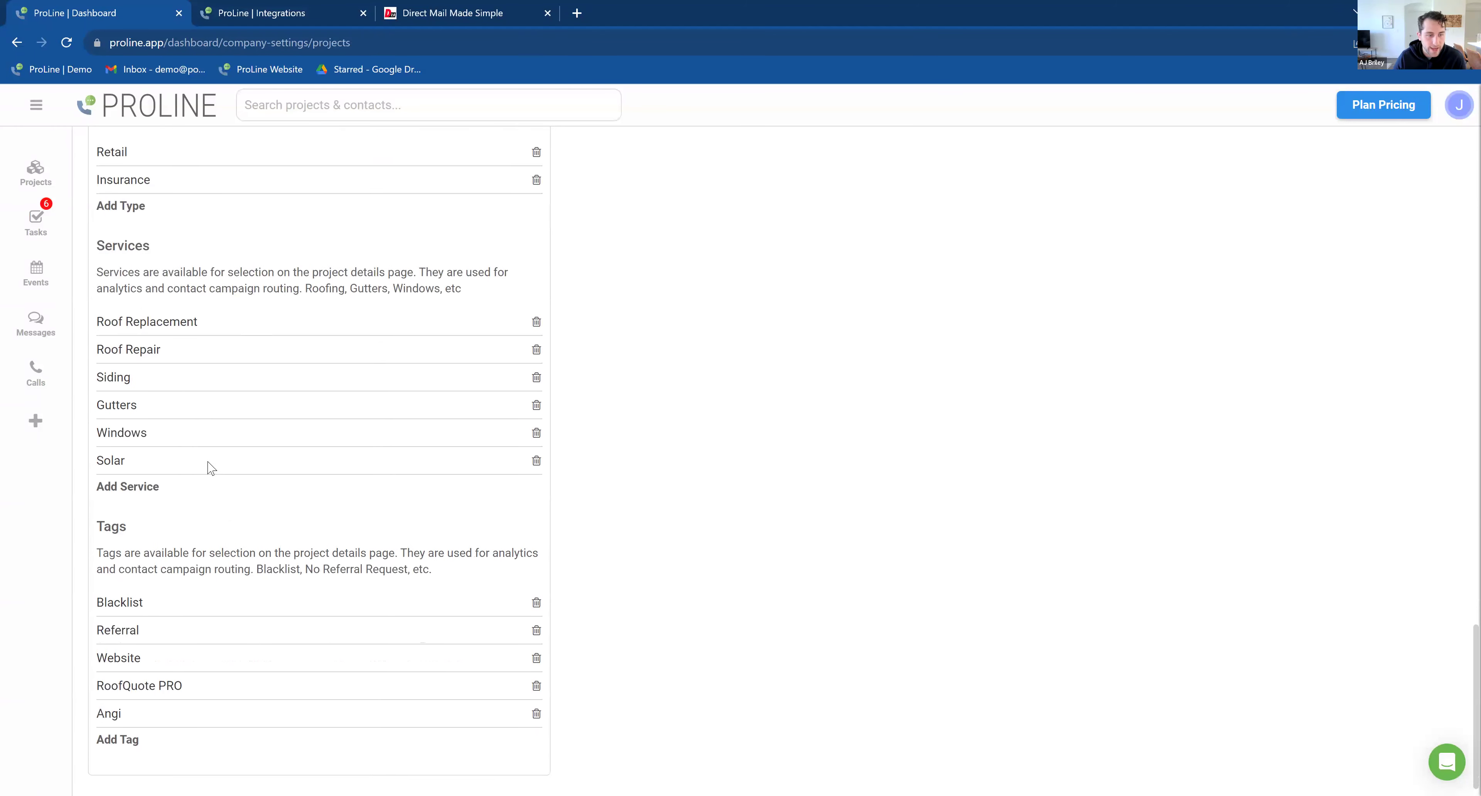
pyautogui.click(118, 722)
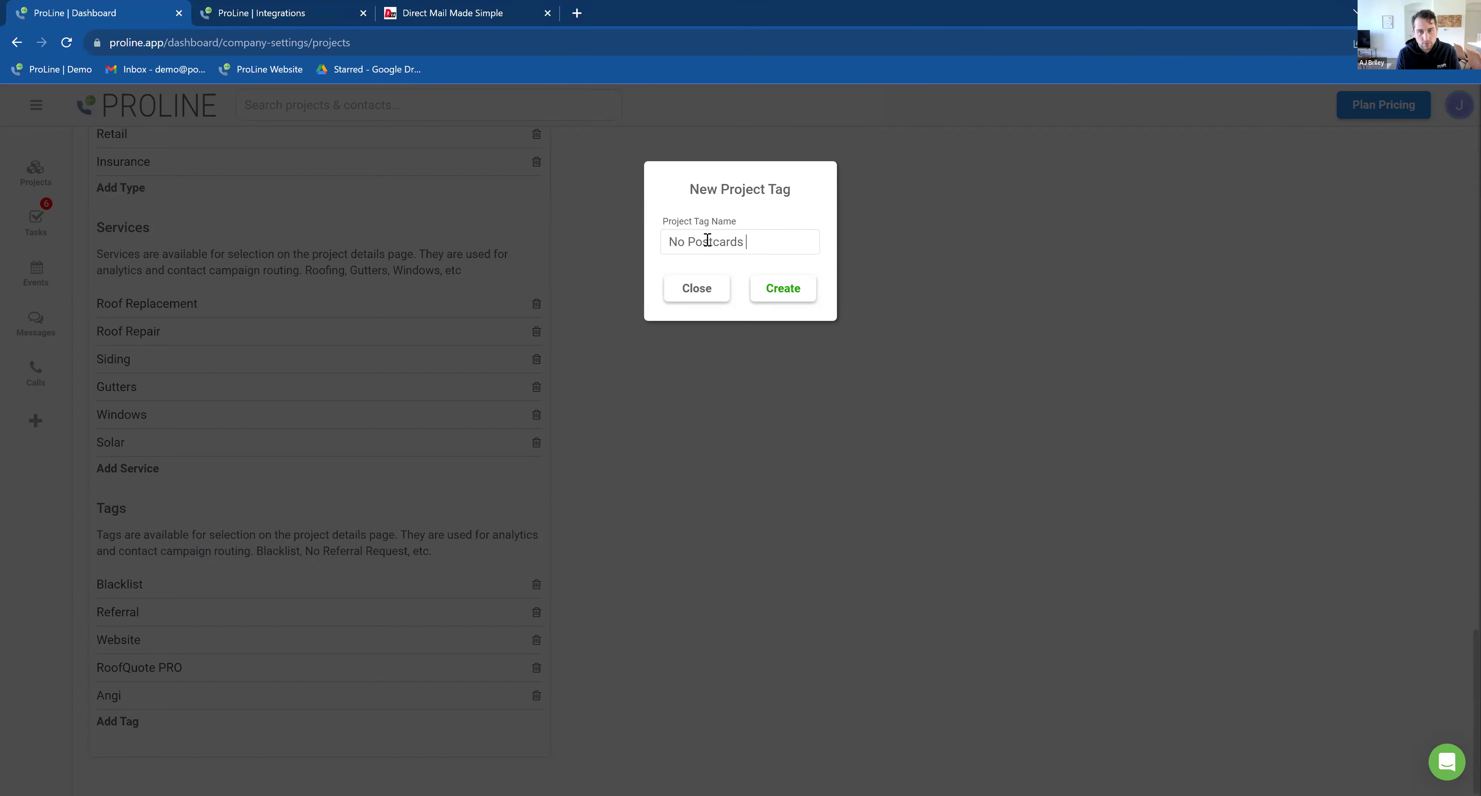
pyautogui.rightClick(708, 241)
pyautogui.click(816, 221)
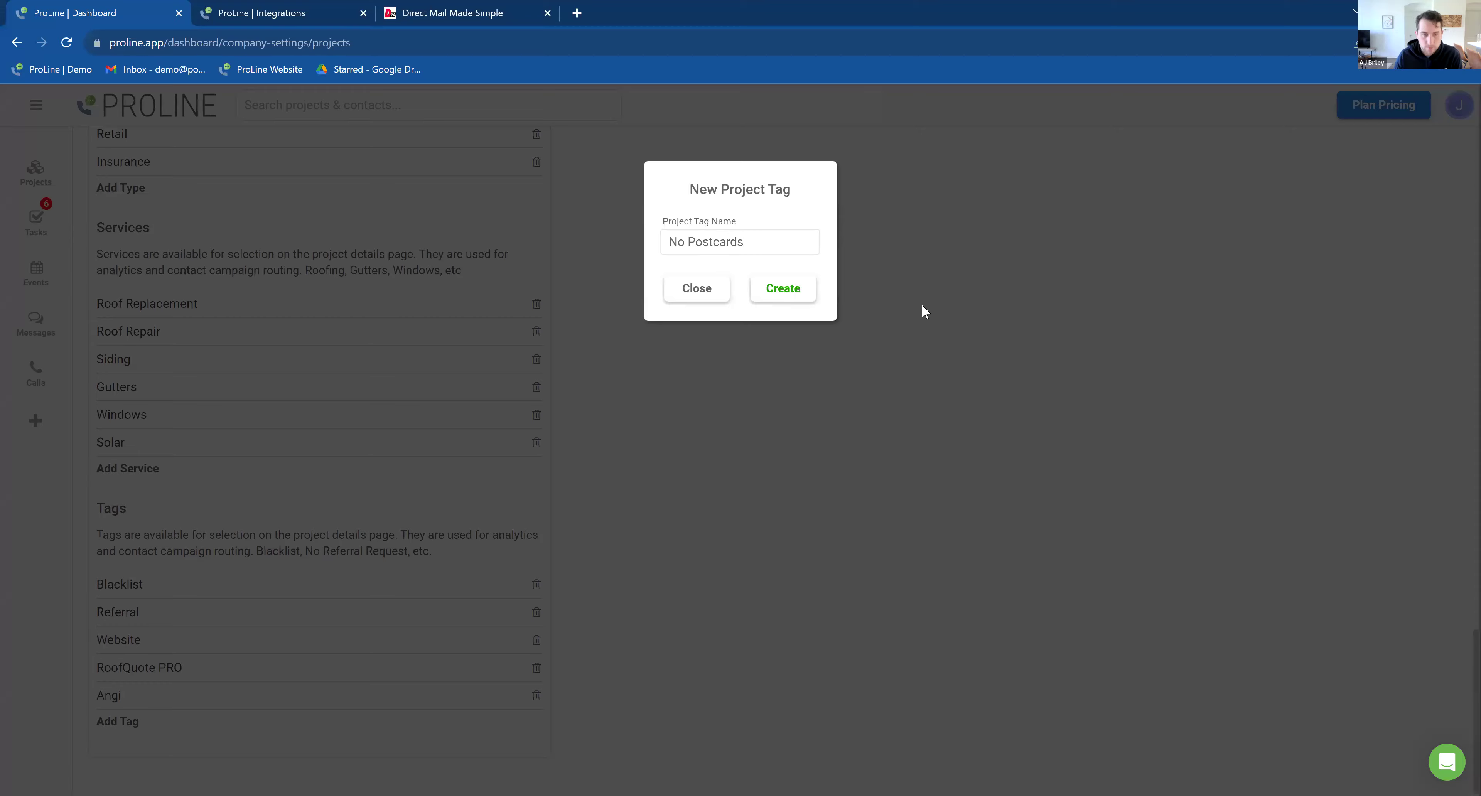
pyautogui.press('Return')
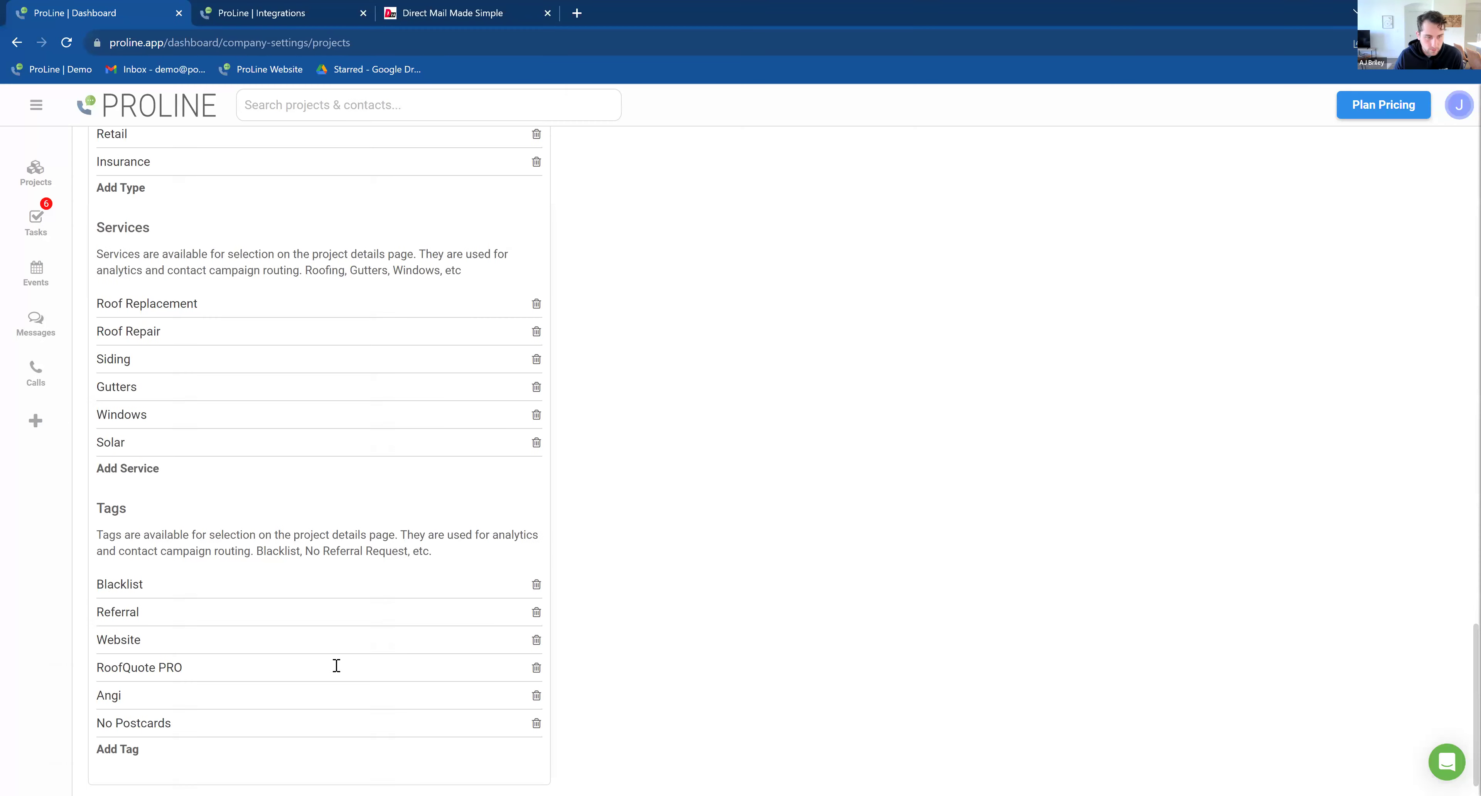
# Step: In the DOPE 360 integration settings, set the tag to exclude to No Postcards
pyautogui.click(271, 8)
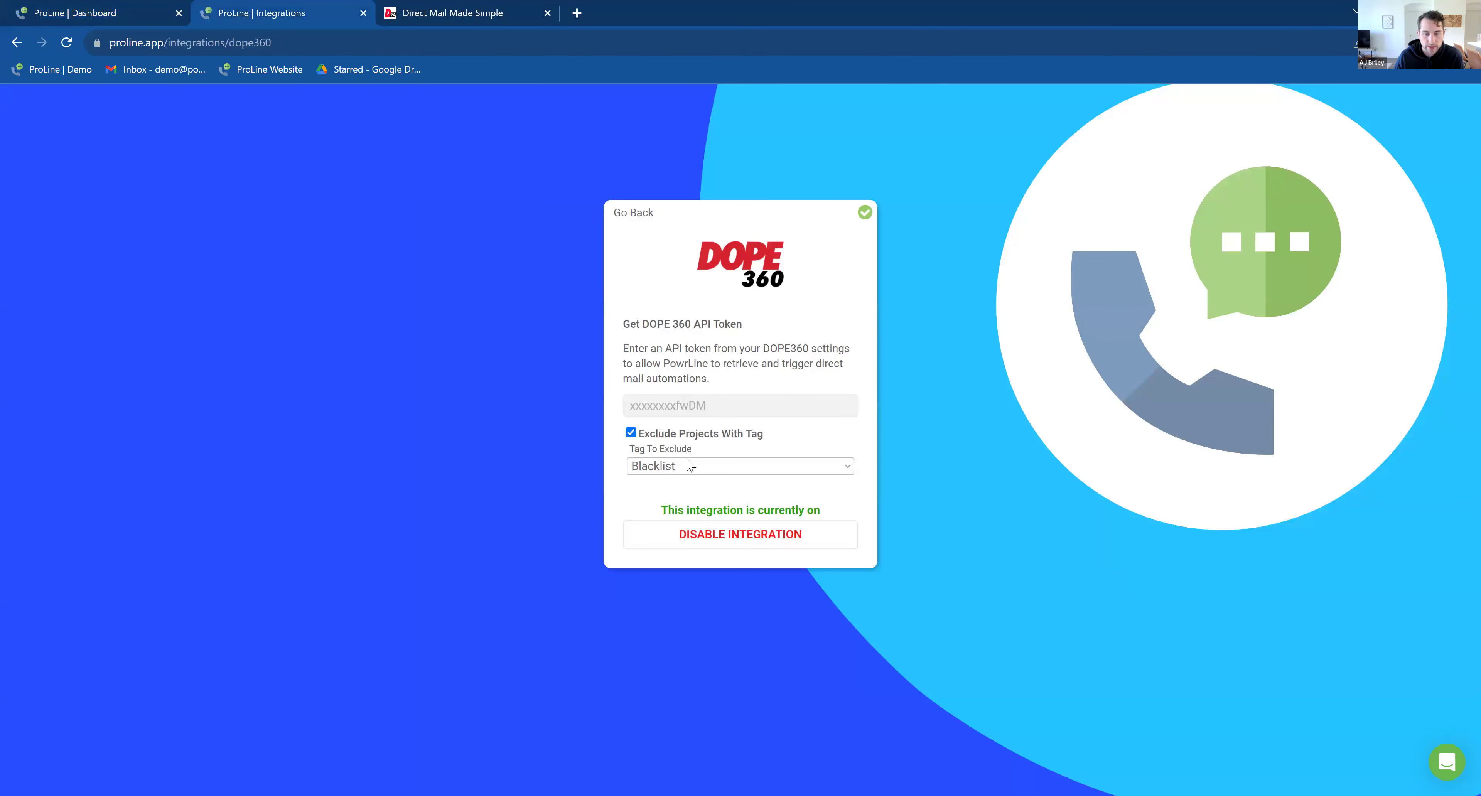
pyautogui.click(689, 465)
pyautogui.click(697, 557)
# Step: Add the No Postcards tag to the second project in the Lead Rehash stage and close its details
pyautogui.click(52, 8)
pyautogui.click(35, 171)
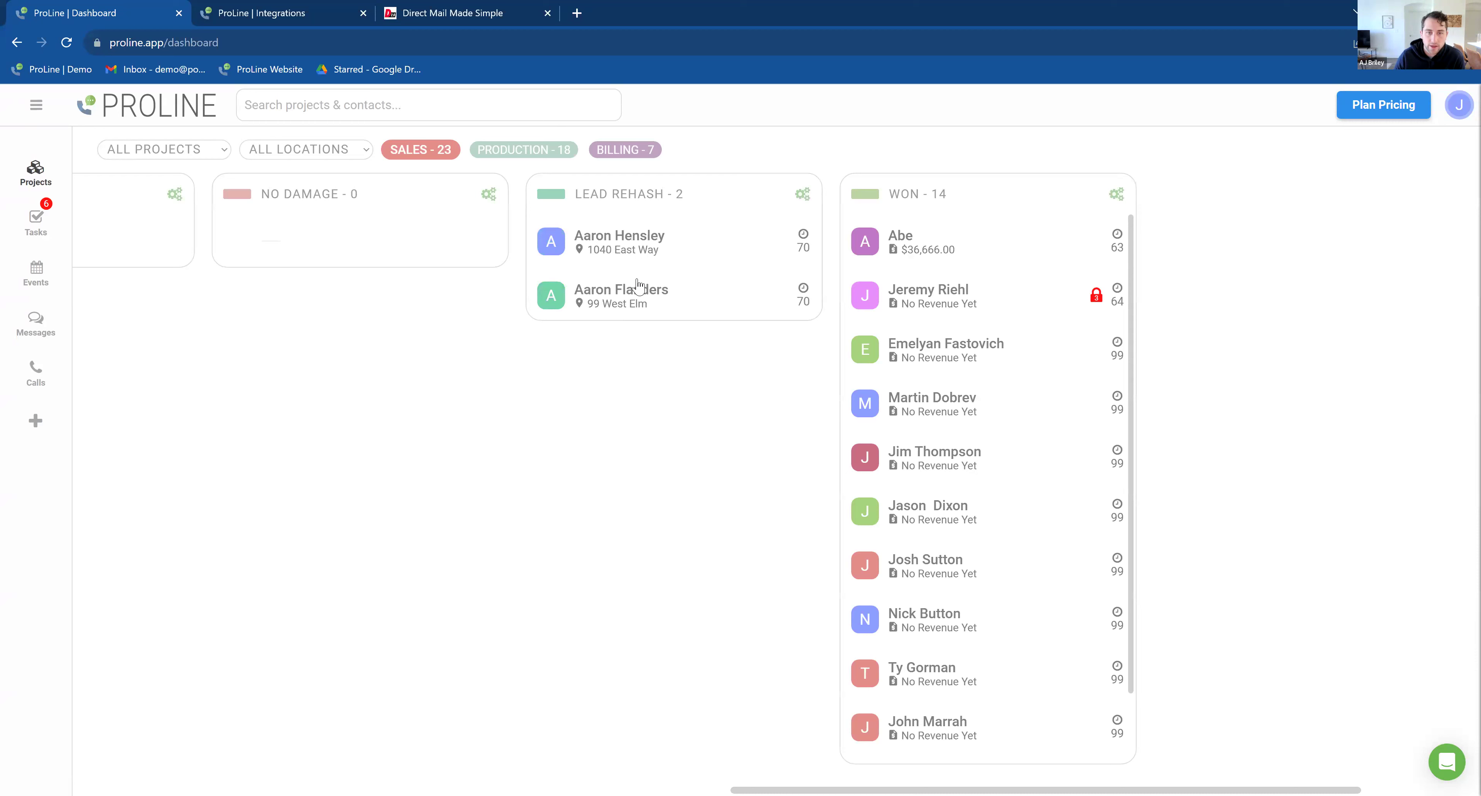
pyautogui.click(615, 299)
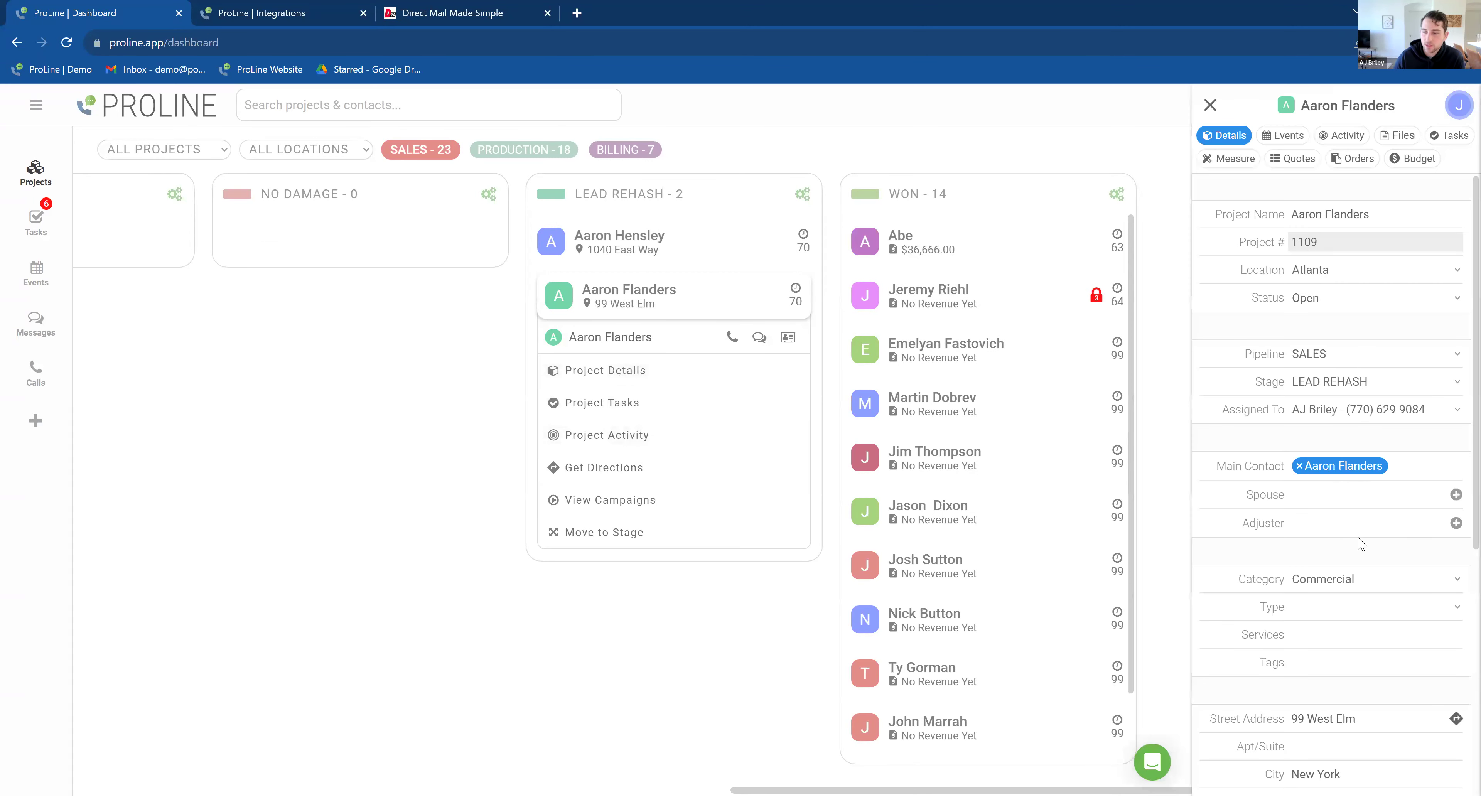
pyautogui.scroll(-5, 1350, 577)
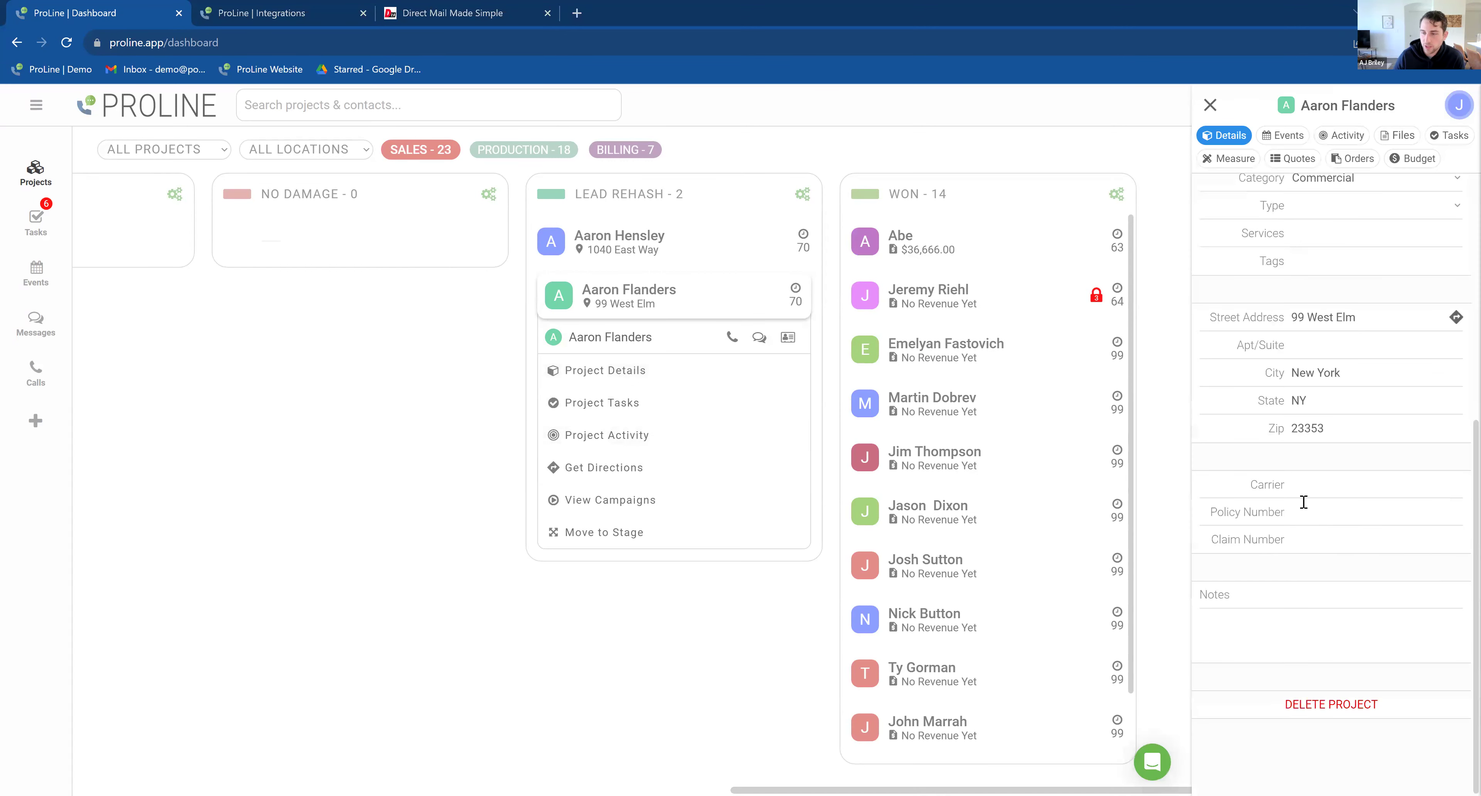
pyautogui.scroll(4, 1330, 334)
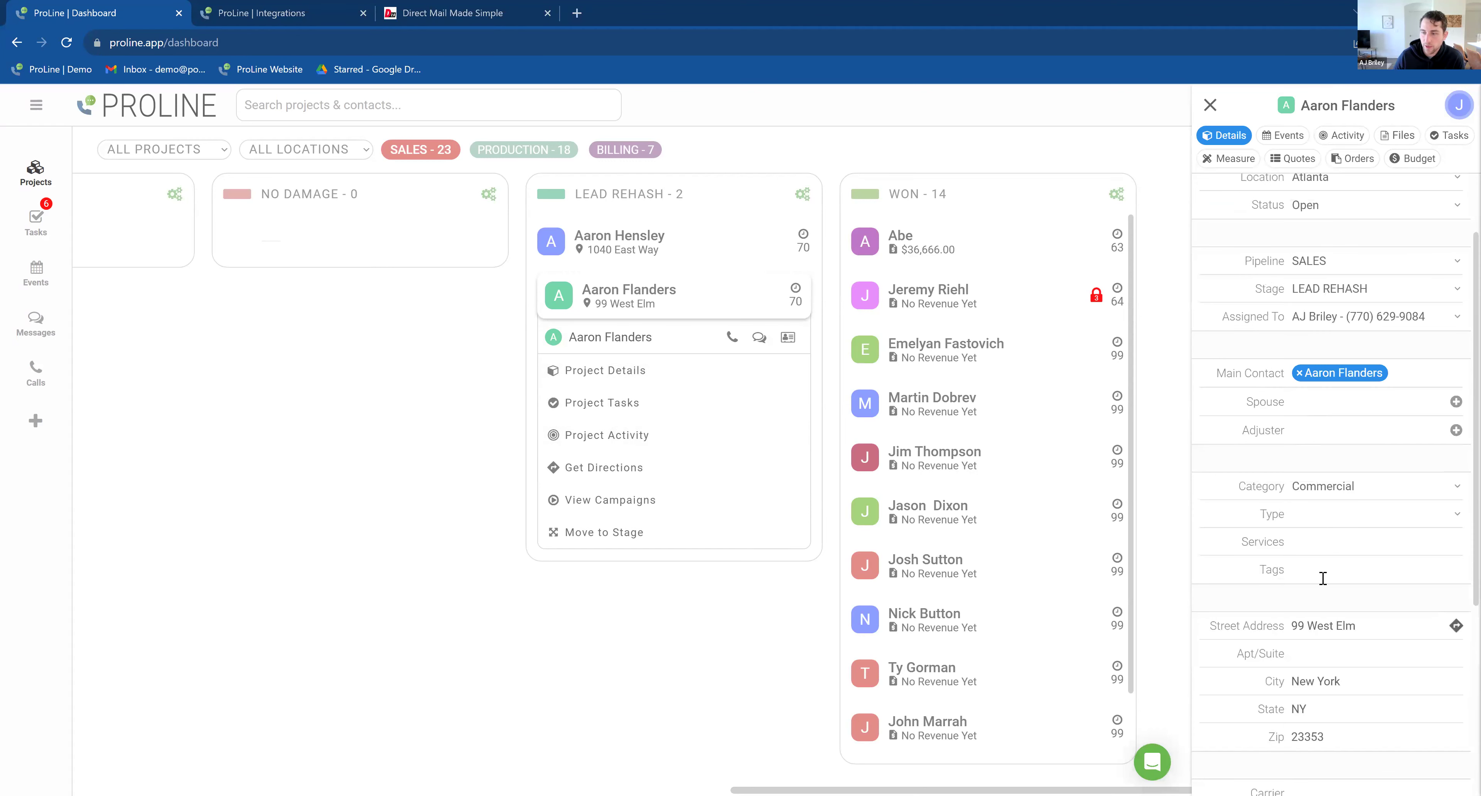
pyautogui.click(1331, 667)
pyautogui.click(1459, 106)
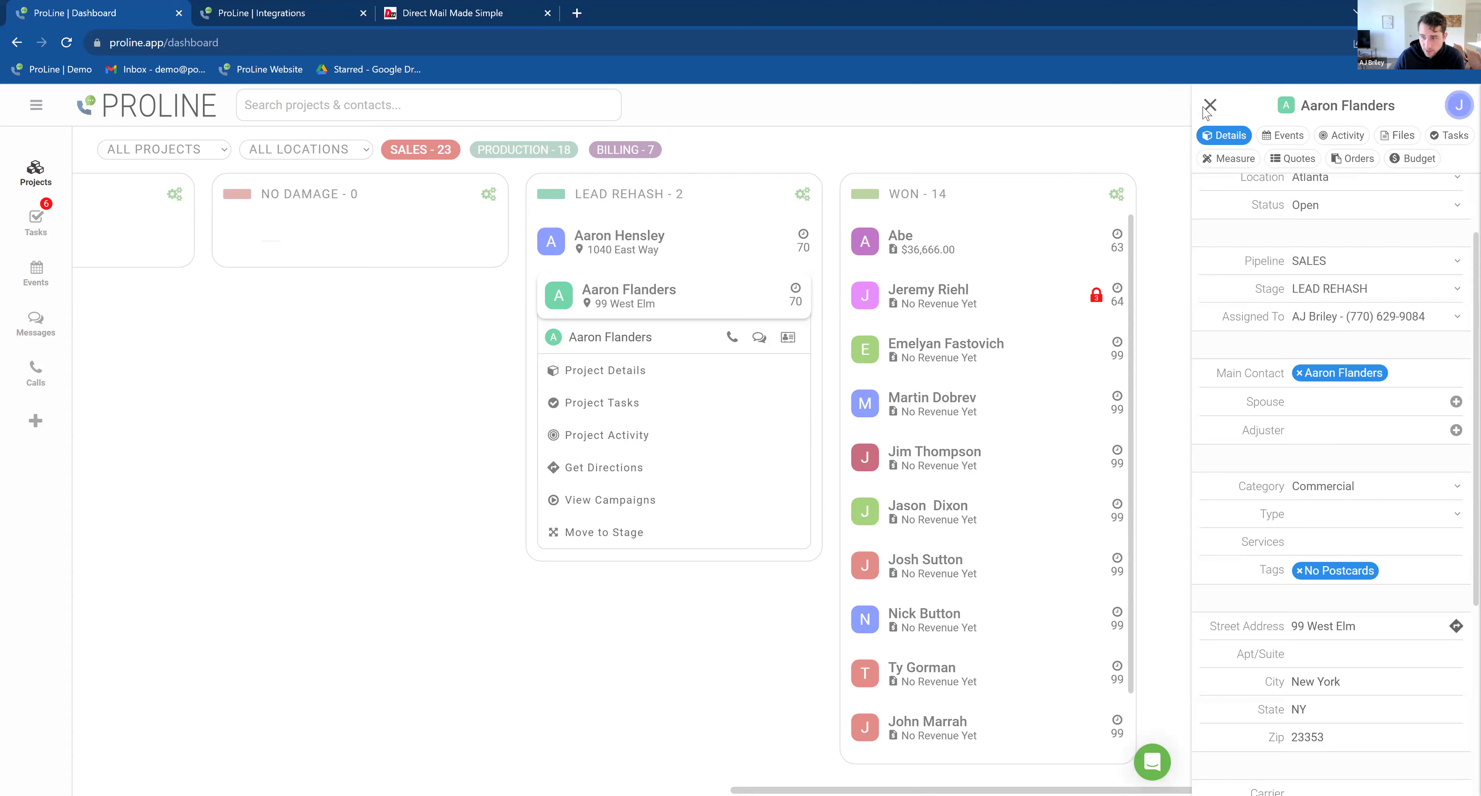
pyautogui.click(1210, 105)
# Step: Move the project tagged No Postcards from Lead Rehash to the Won stage and review its running campaigns
pyautogui.moveTo(701, 308); pyautogui.dragTo(946, 248)
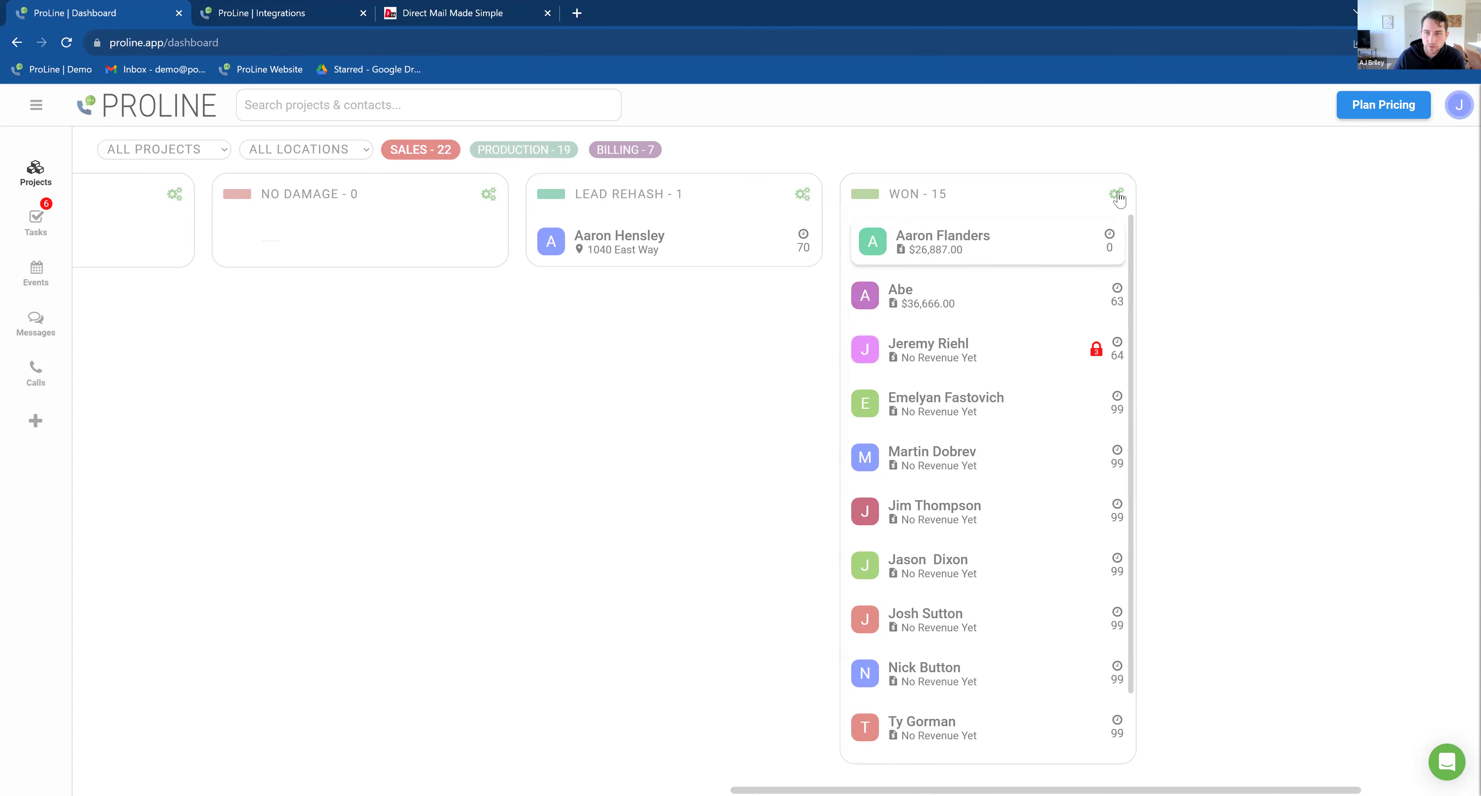
pyautogui.click(980, 258)
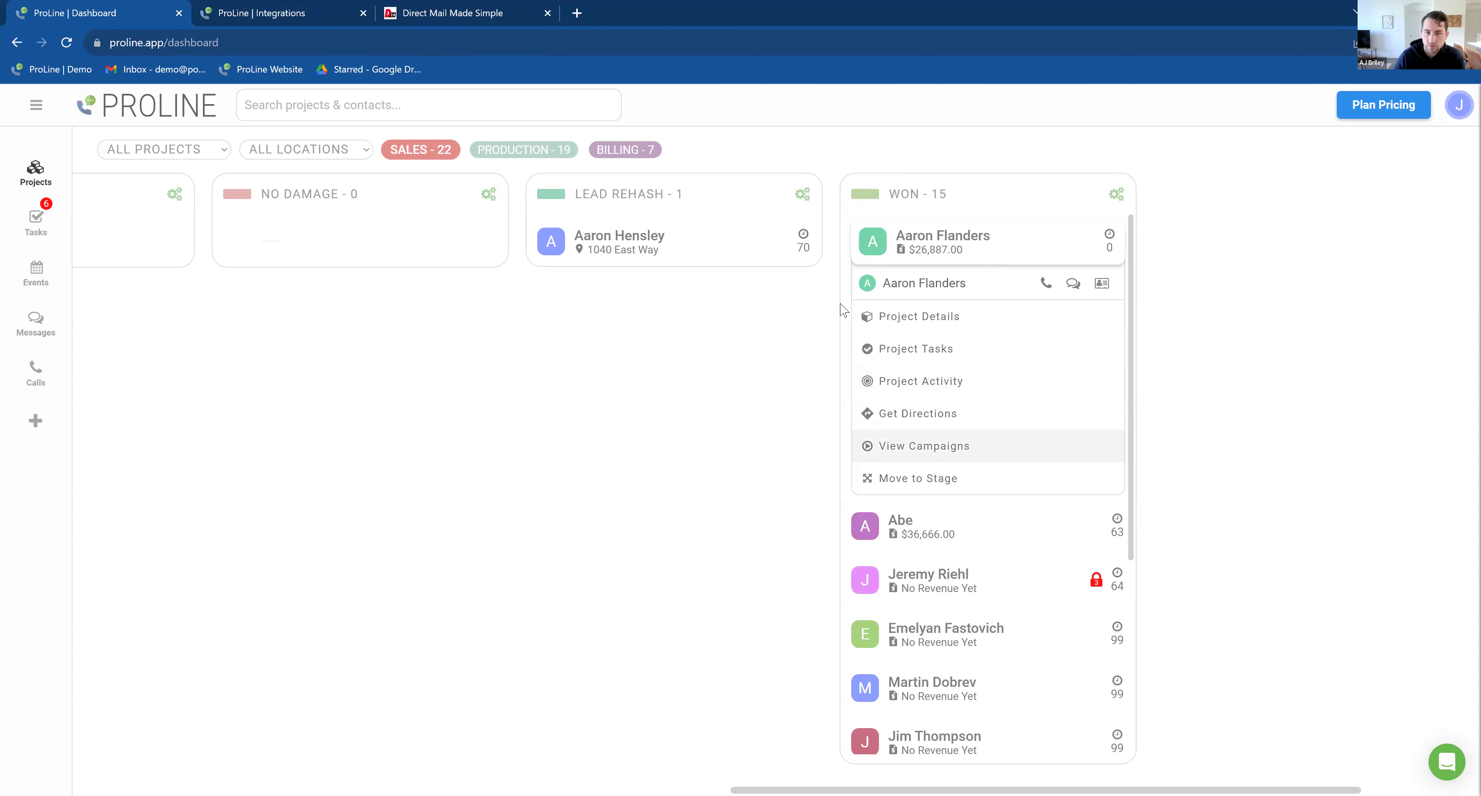
pyautogui.click(955, 446)
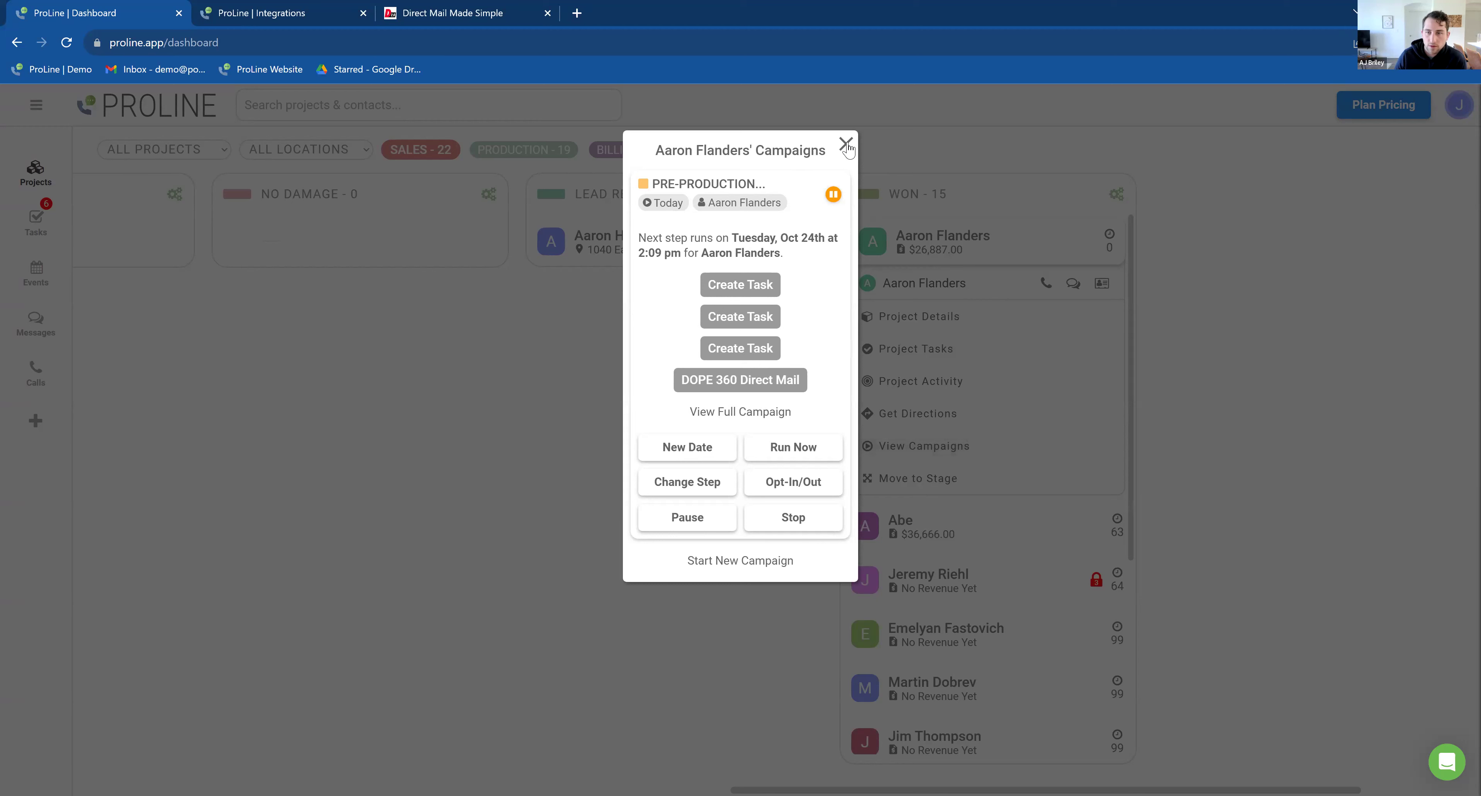
pyautogui.click(846, 145)
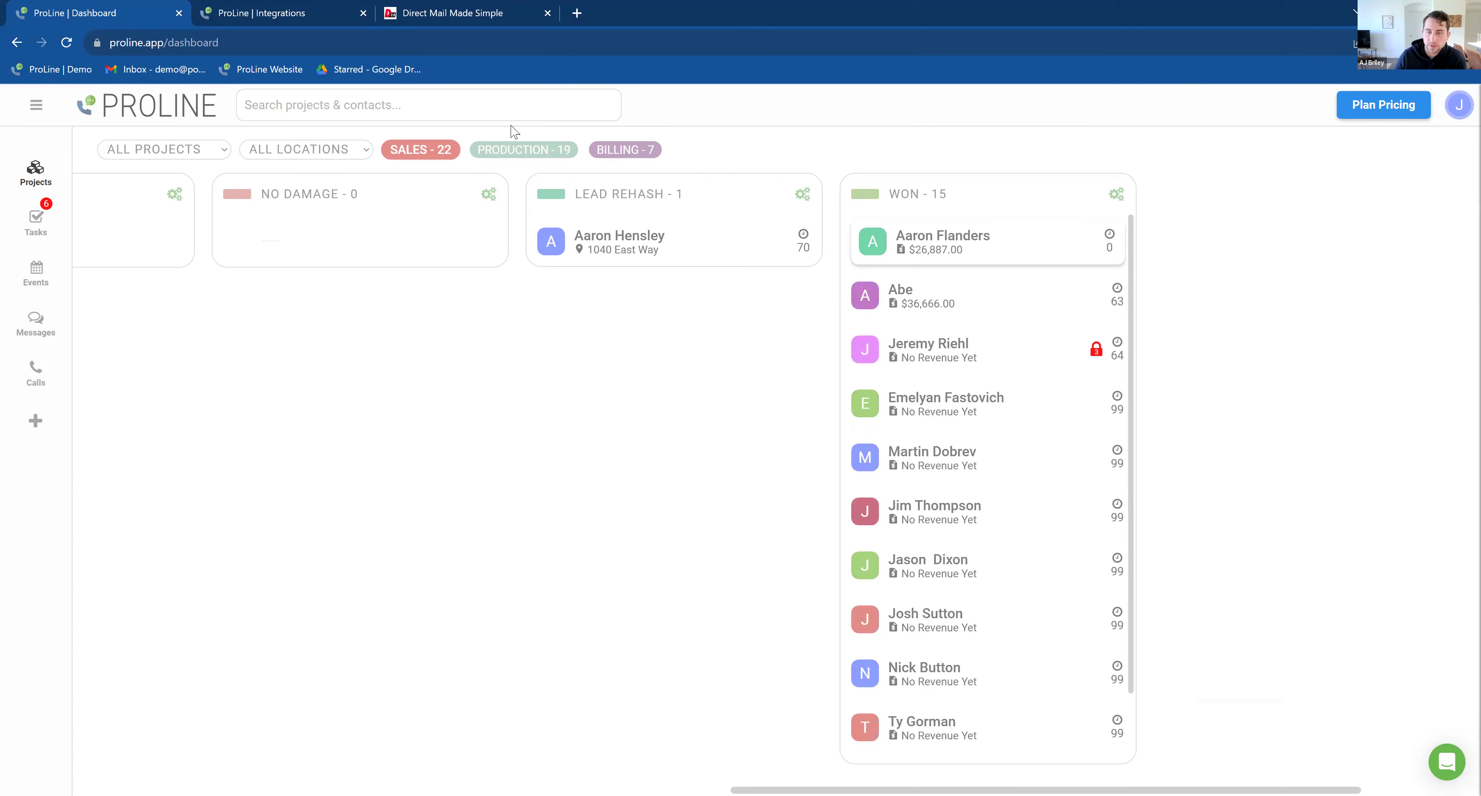
# Step: Switch to DOPE 360 and check the automation list of Test Automation 2 for triggered mailings
pyautogui.click(418, 8)
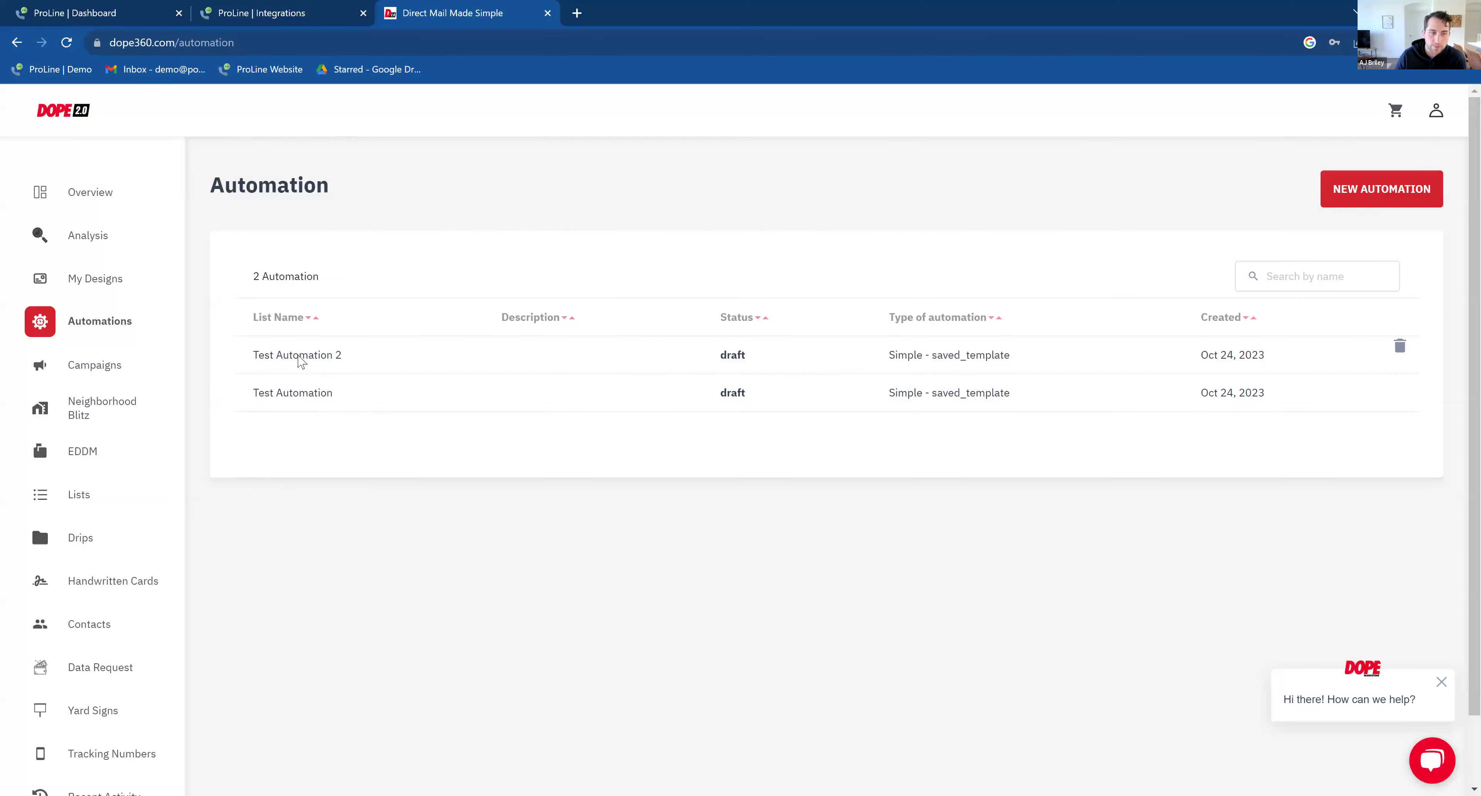
pyautogui.click(295, 356)
pyautogui.click(368, 289)
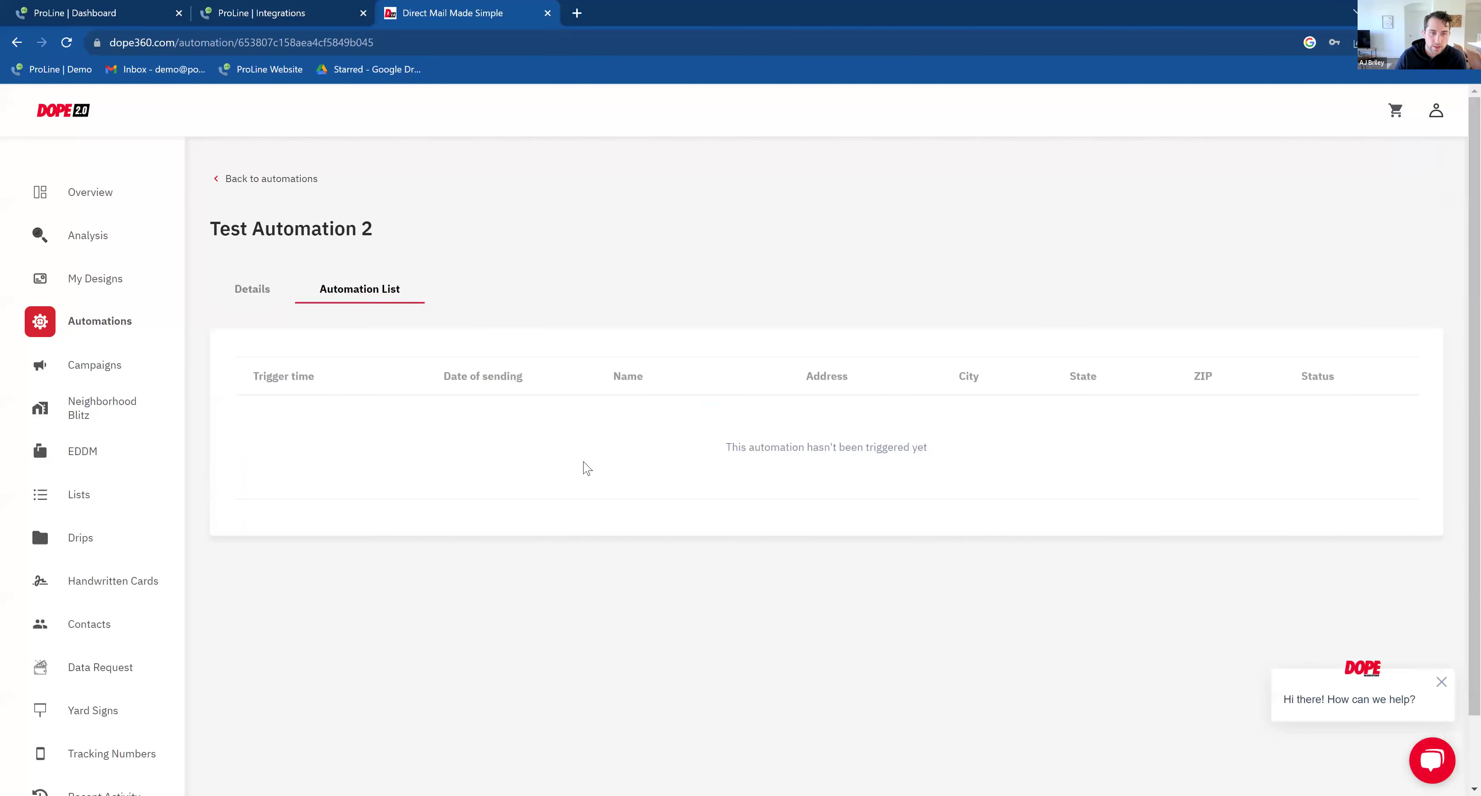
# Step: Return to the ProLine dashboard and move the first project in Quote Sent to the Won stage
pyautogui.click(269, 10)
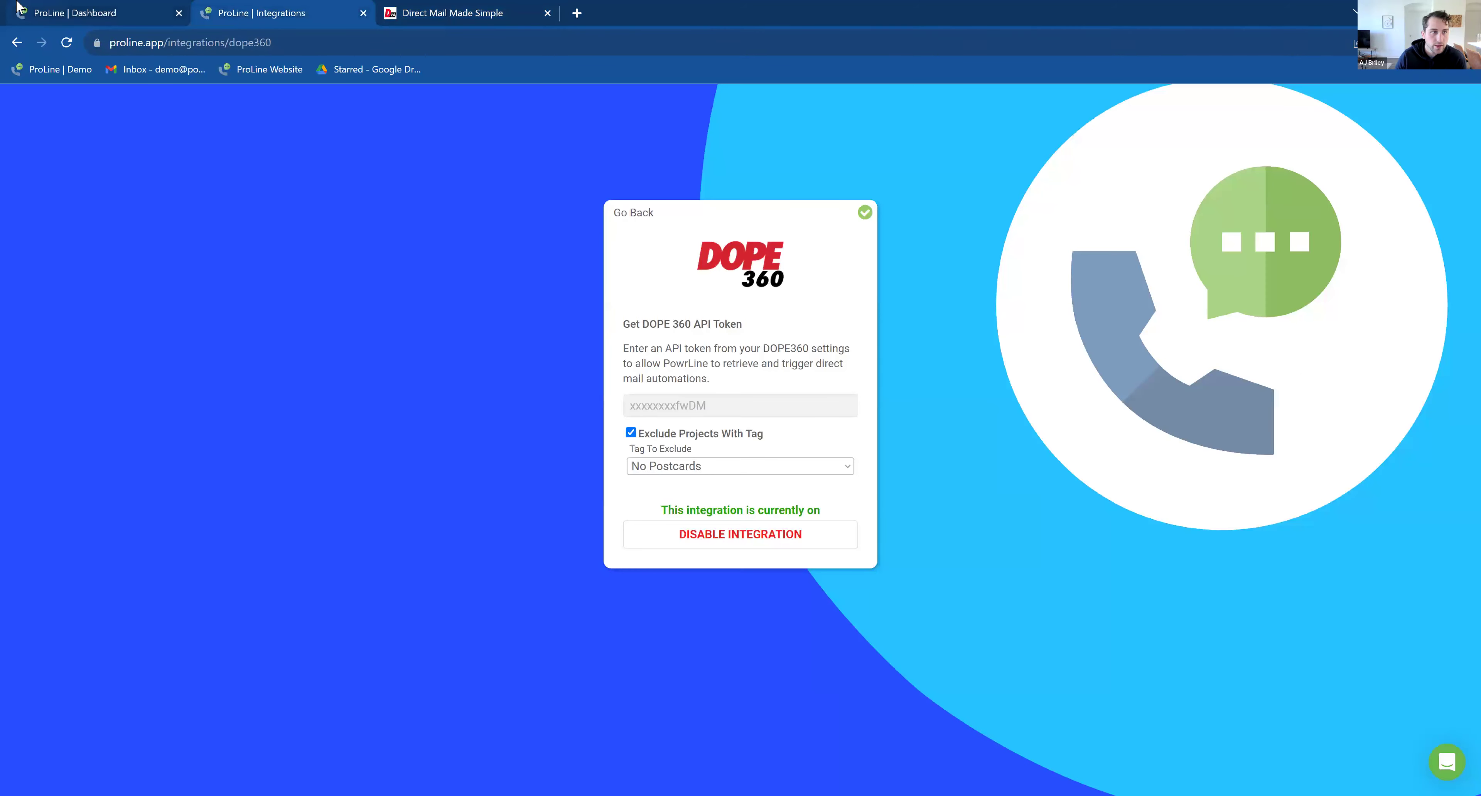
pyautogui.click(18, 7)
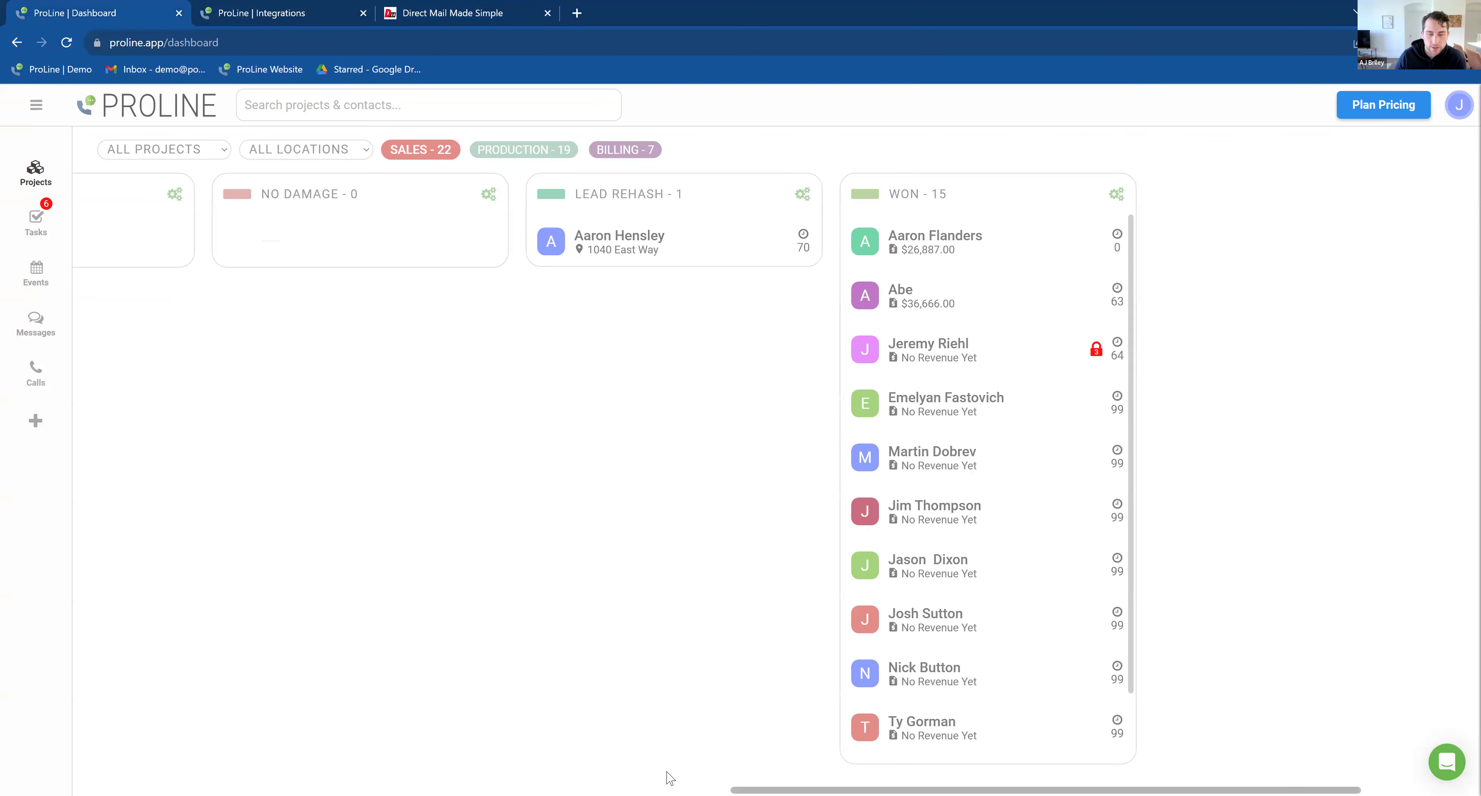
pyautogui.moveTo(738, 777); pyautogui.dragTo(488, 776)
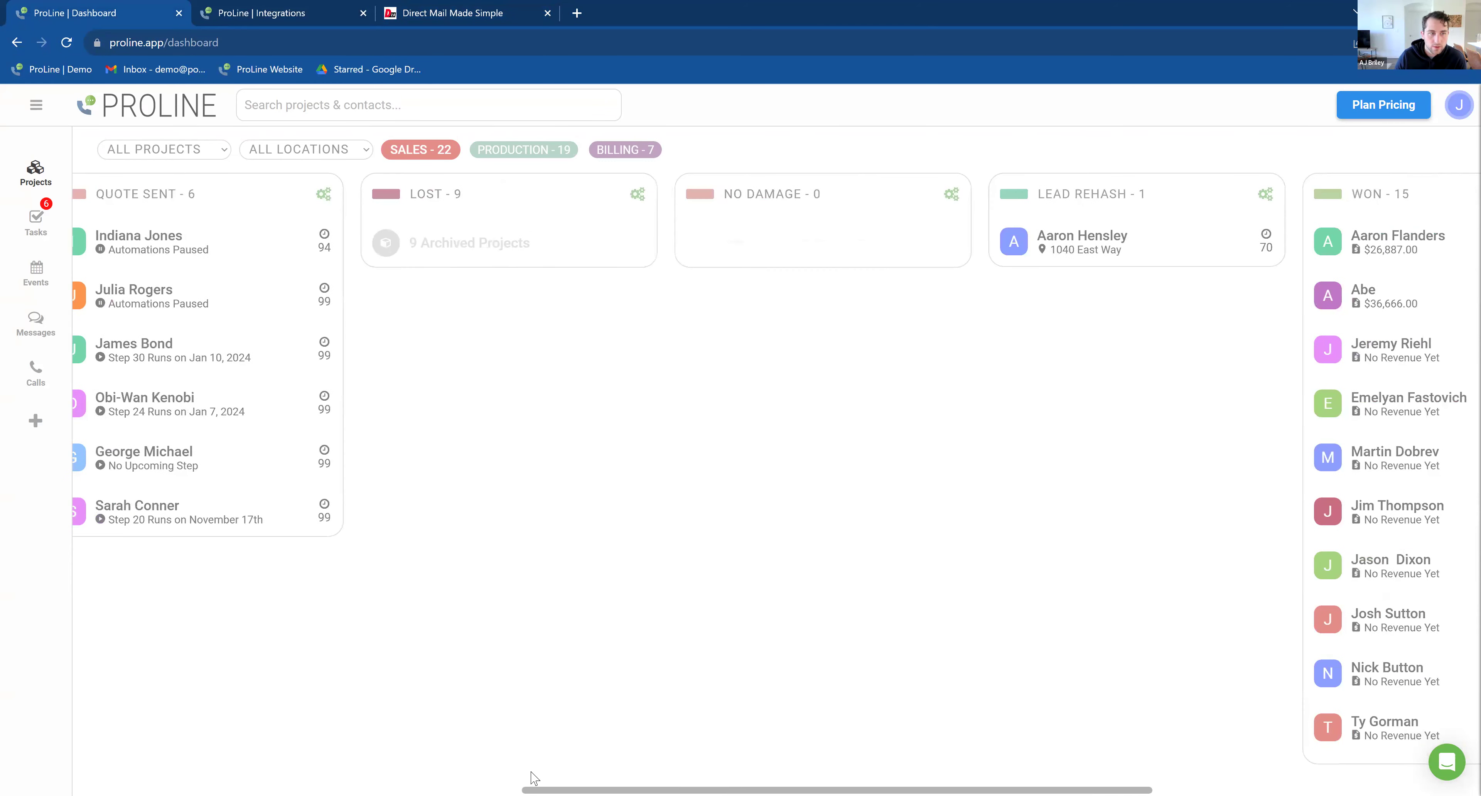
pyautogui.moveTo(270, 245); pyautogui.dragTo(1064, 236)
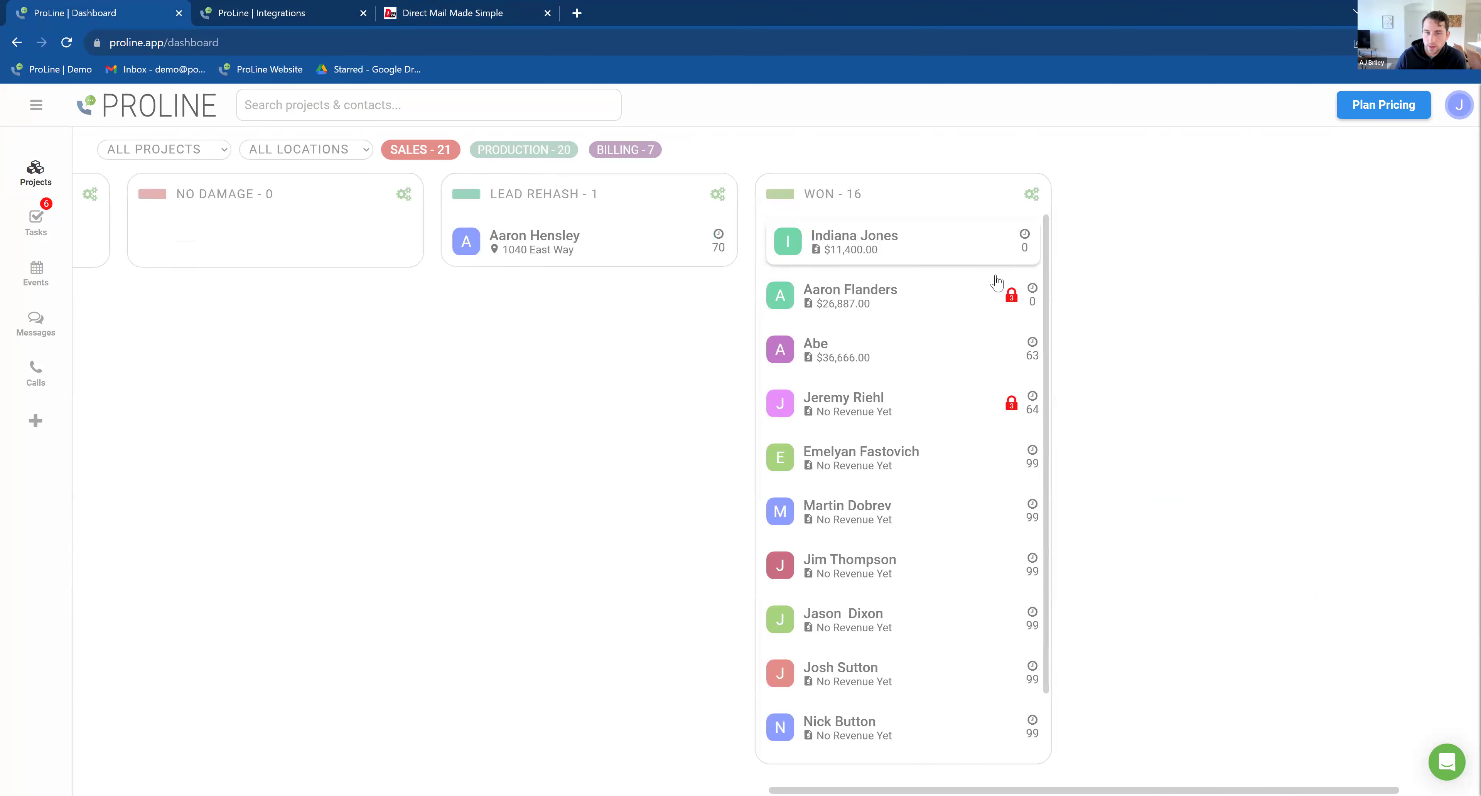
# Step: Examine the campaigns of the project just moved to Won for its Pre-Production step schedule
pyautogui.click(876, 246)
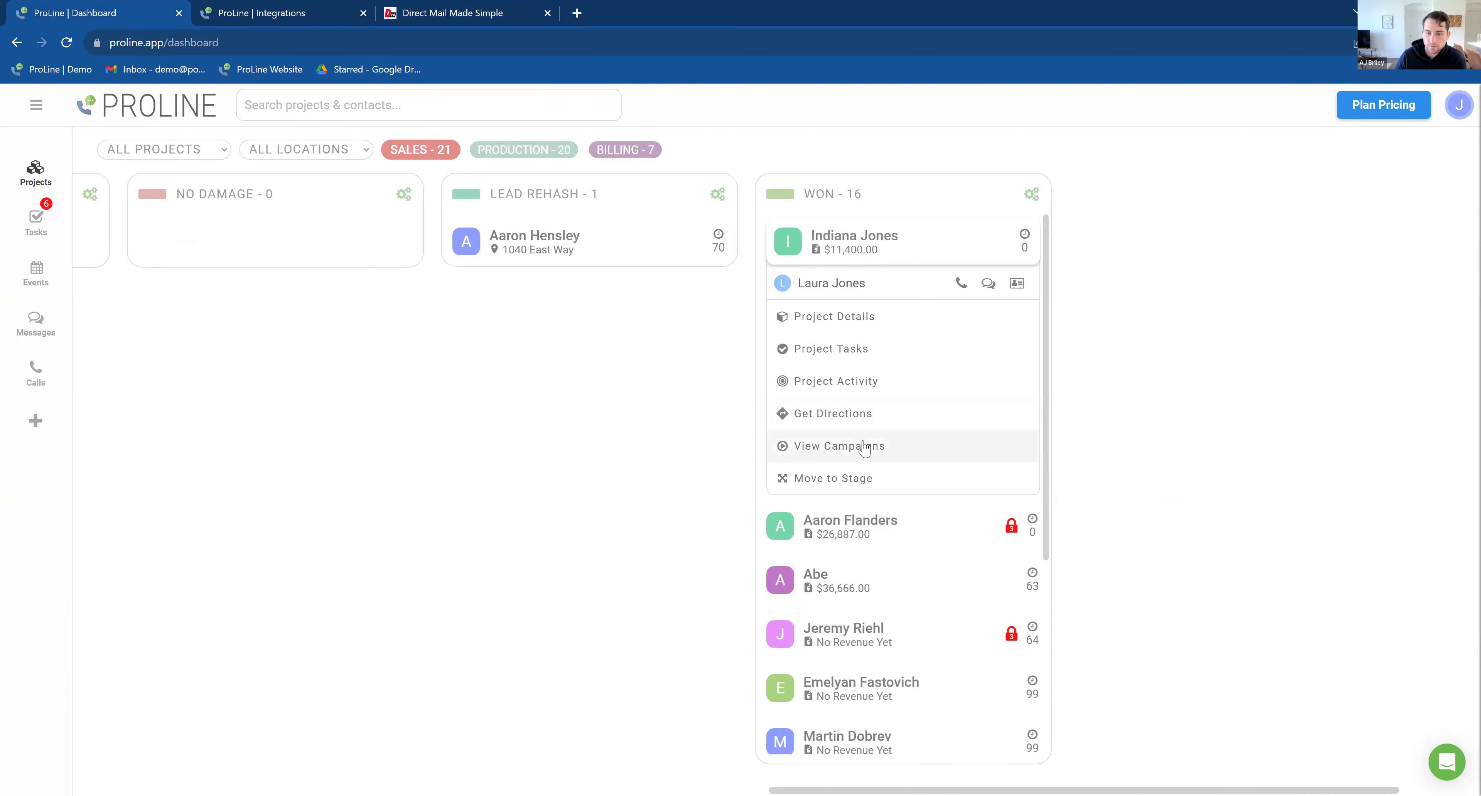
pyautogui.click(866, 446)
pyautogui.click(780, 452)
pyautogui.click(810, 310)
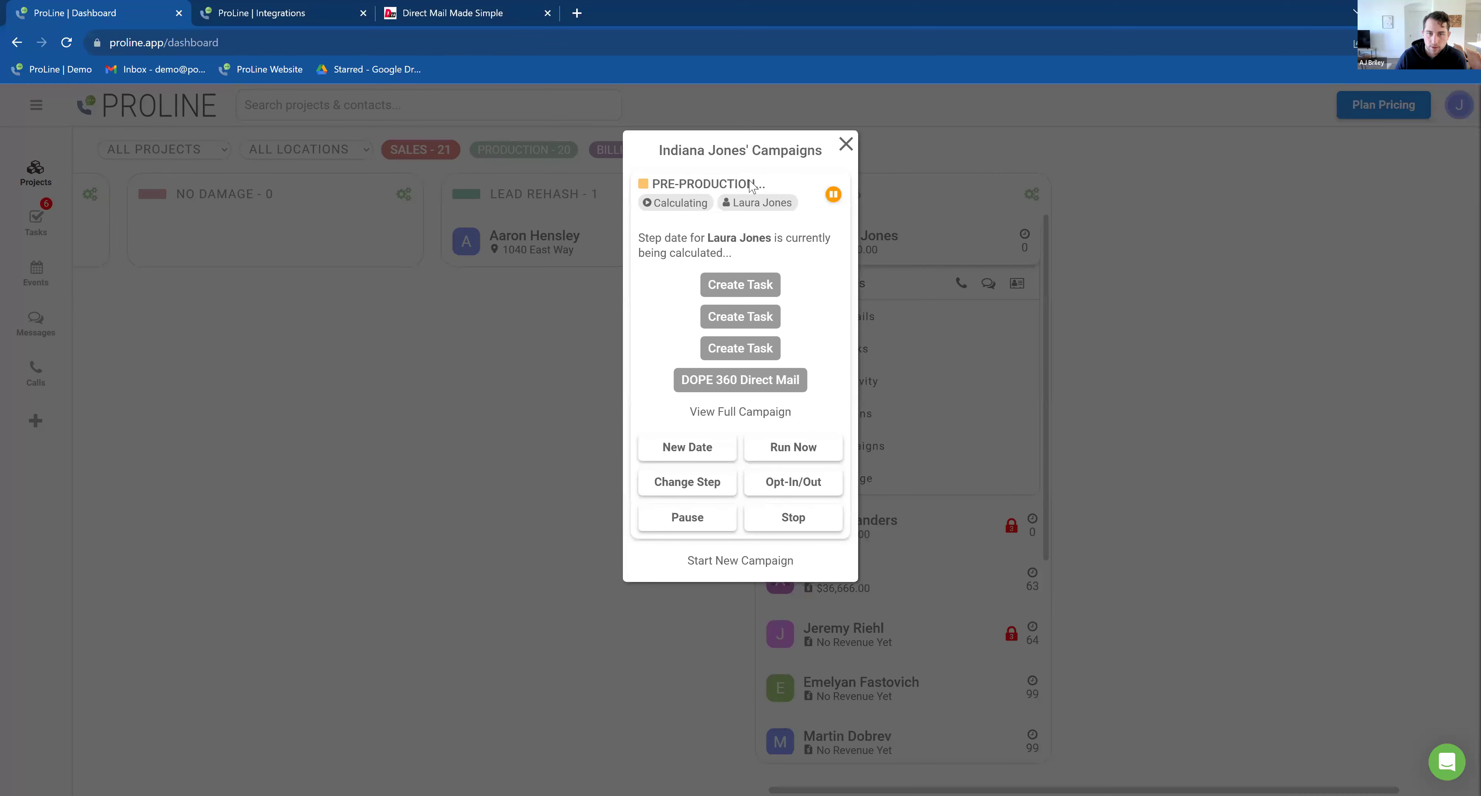
pyautogui.click(740, 184)
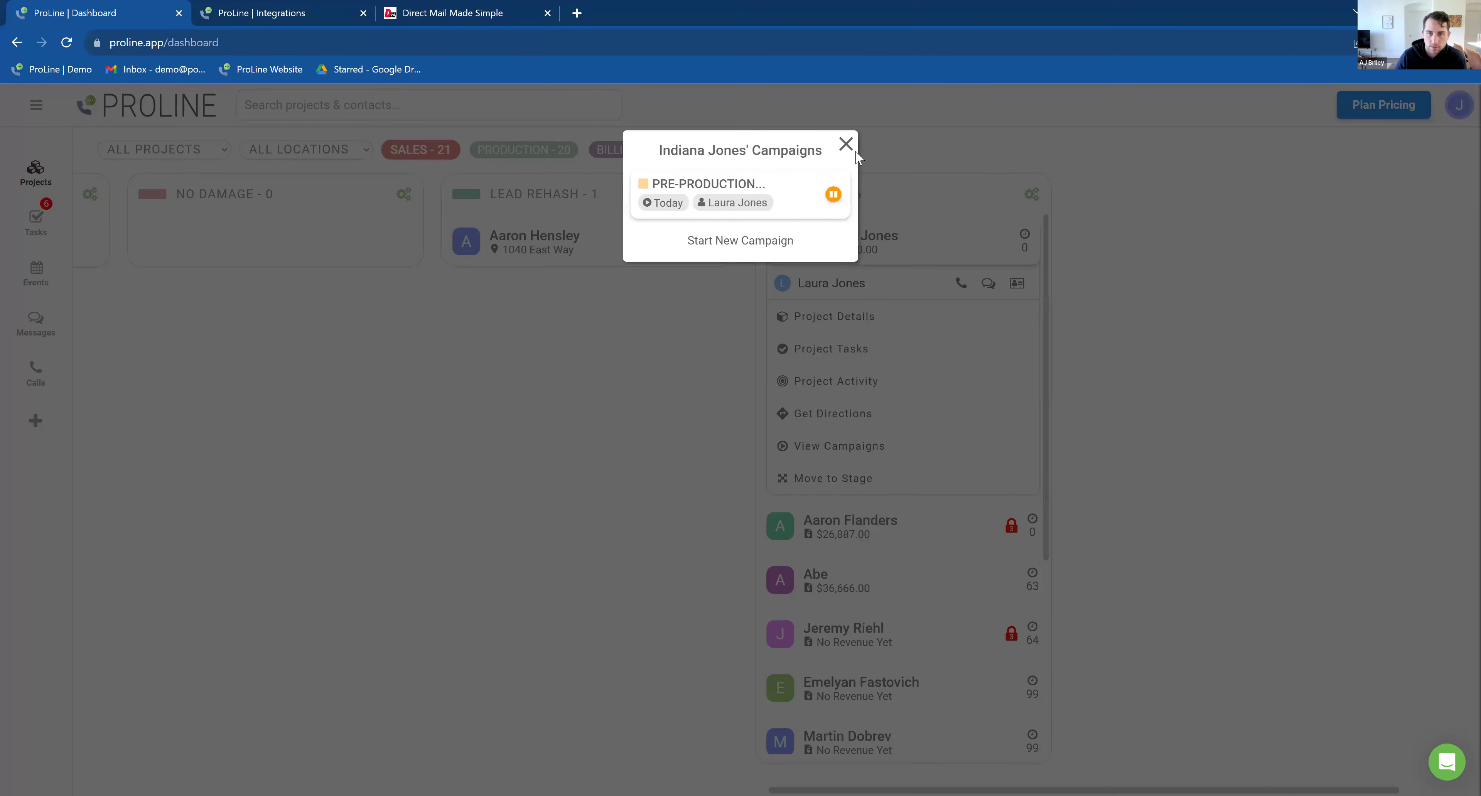
pyautogui.click(846, 144)
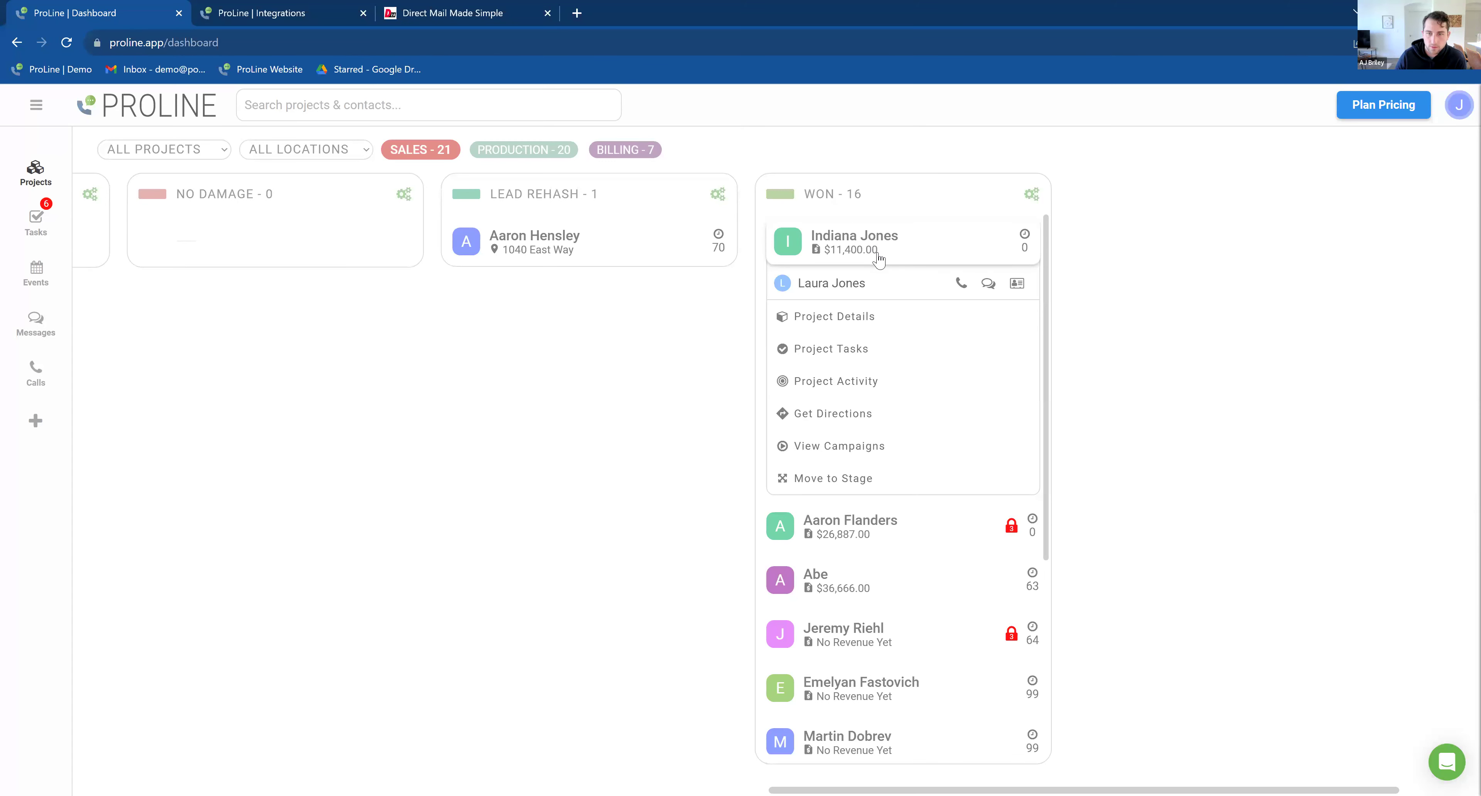
pyautogui.click(869, 450)
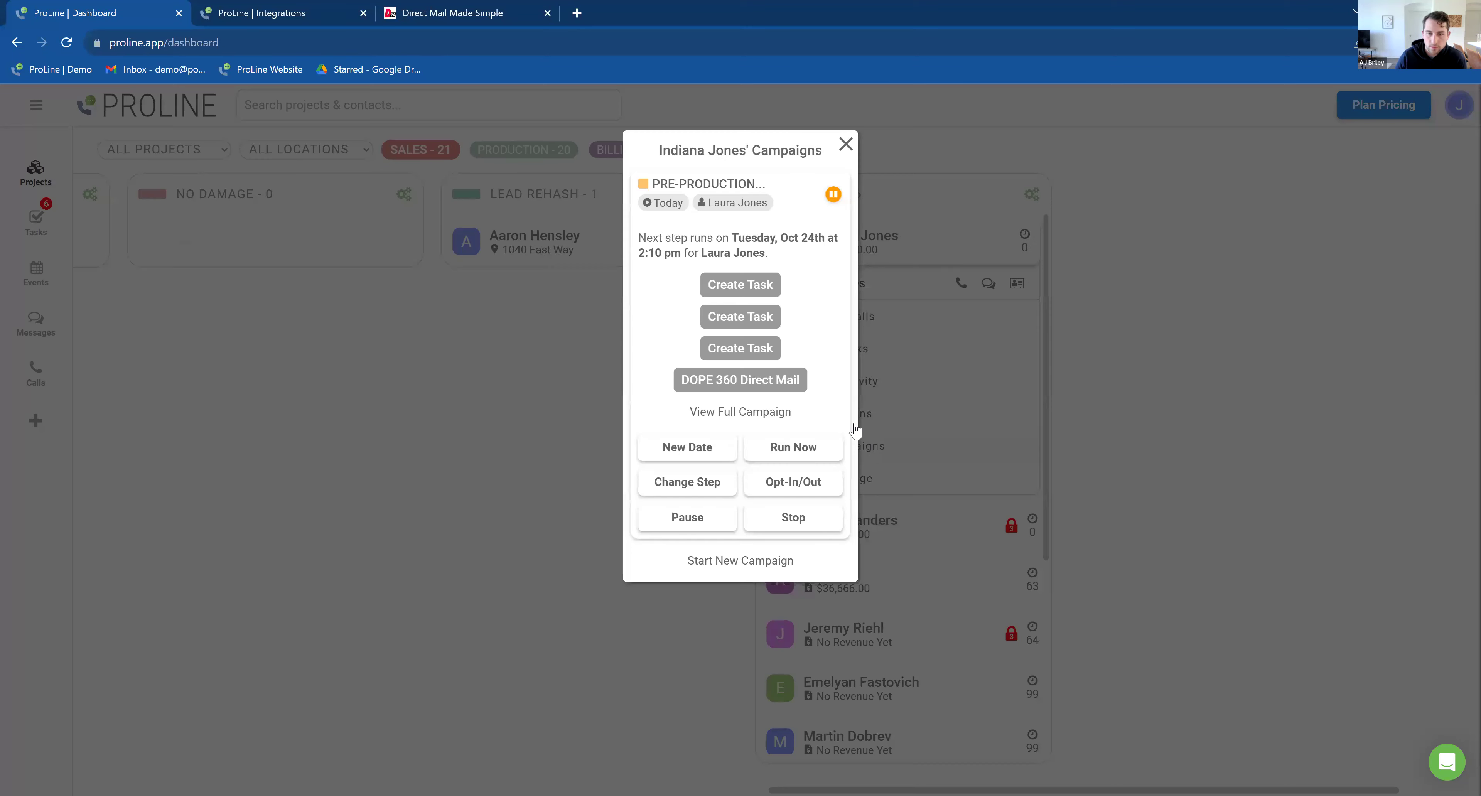
pyautogui.click(846, 144)
pyautogui.click(895, 254)
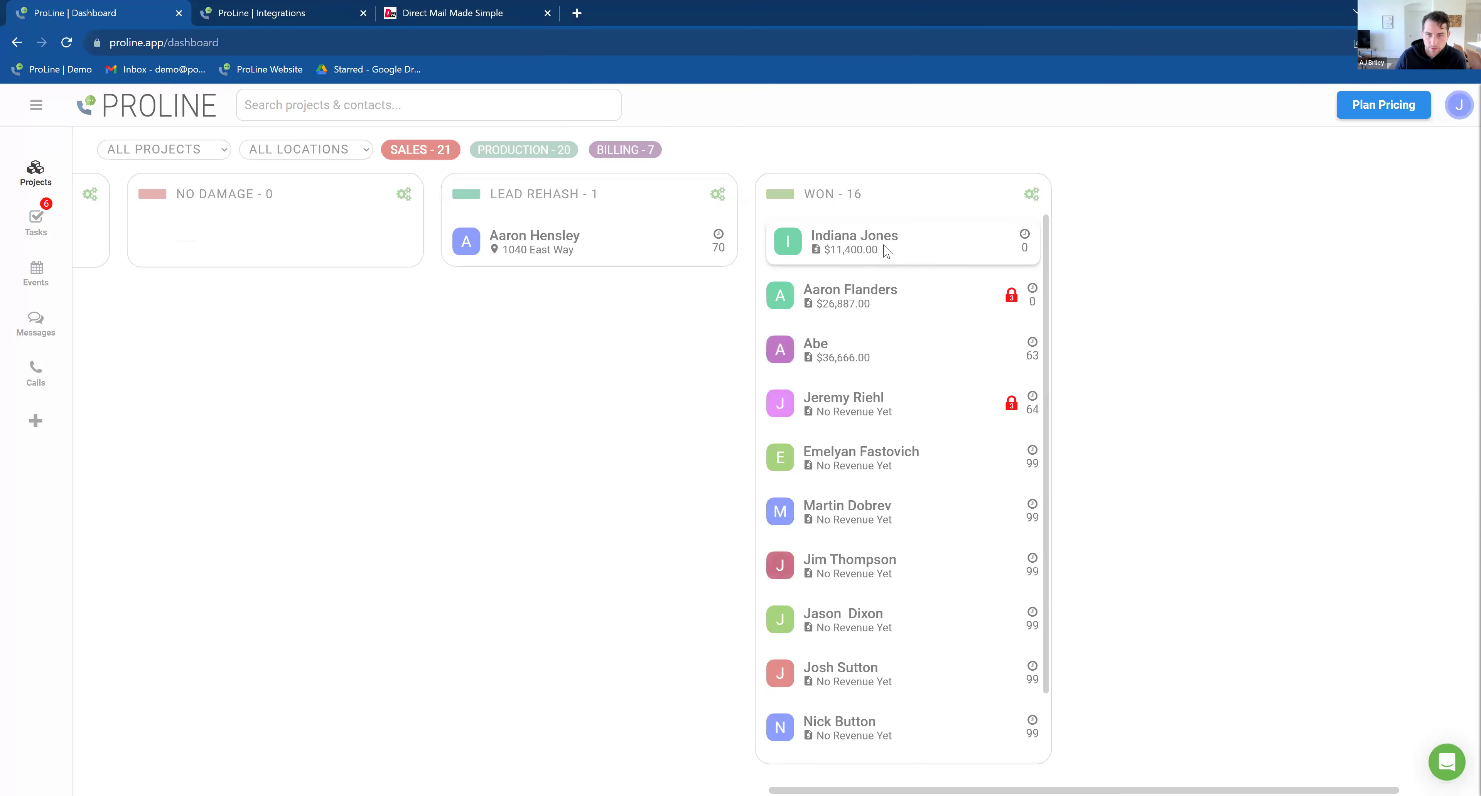
# Step: Switch back to DOPE 360 and recheck Test Automation 2's automation list for triggered mailings
pyautogui.click(434, 11)
pyautogui.click(270, 300)
pyautogui.click(95, 11)
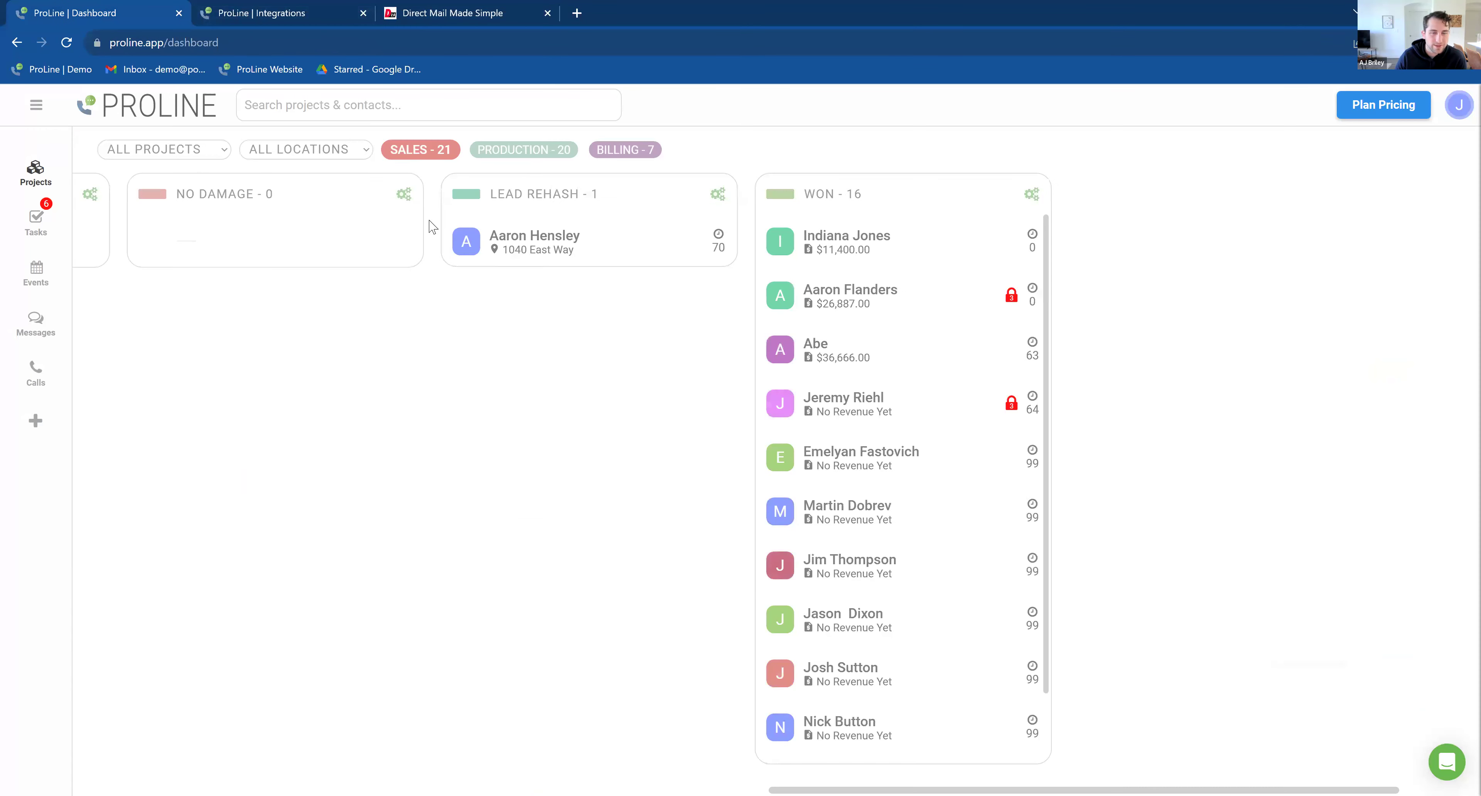
pyautogui.click(434, 12)
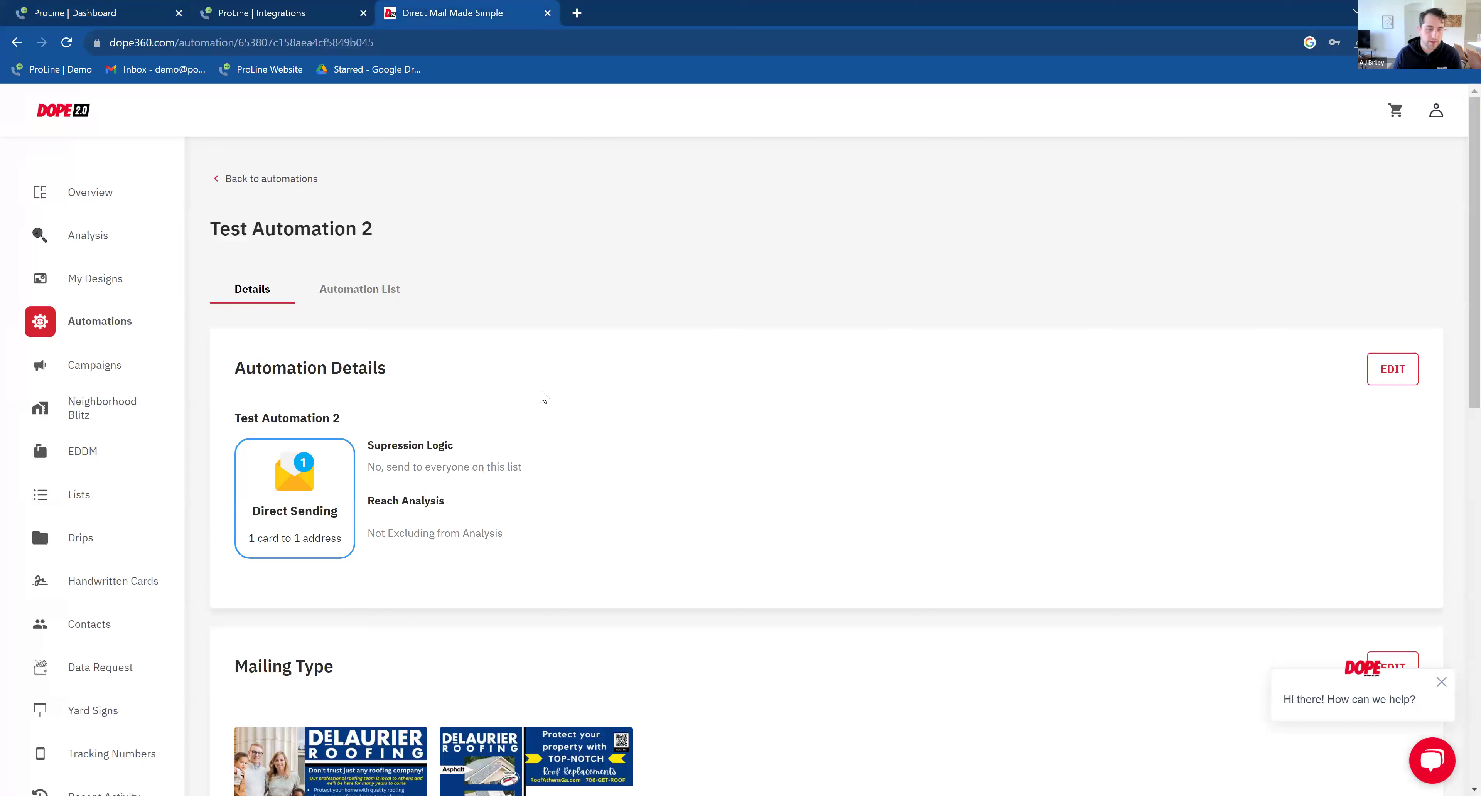
pyautogui.click(363, 289)
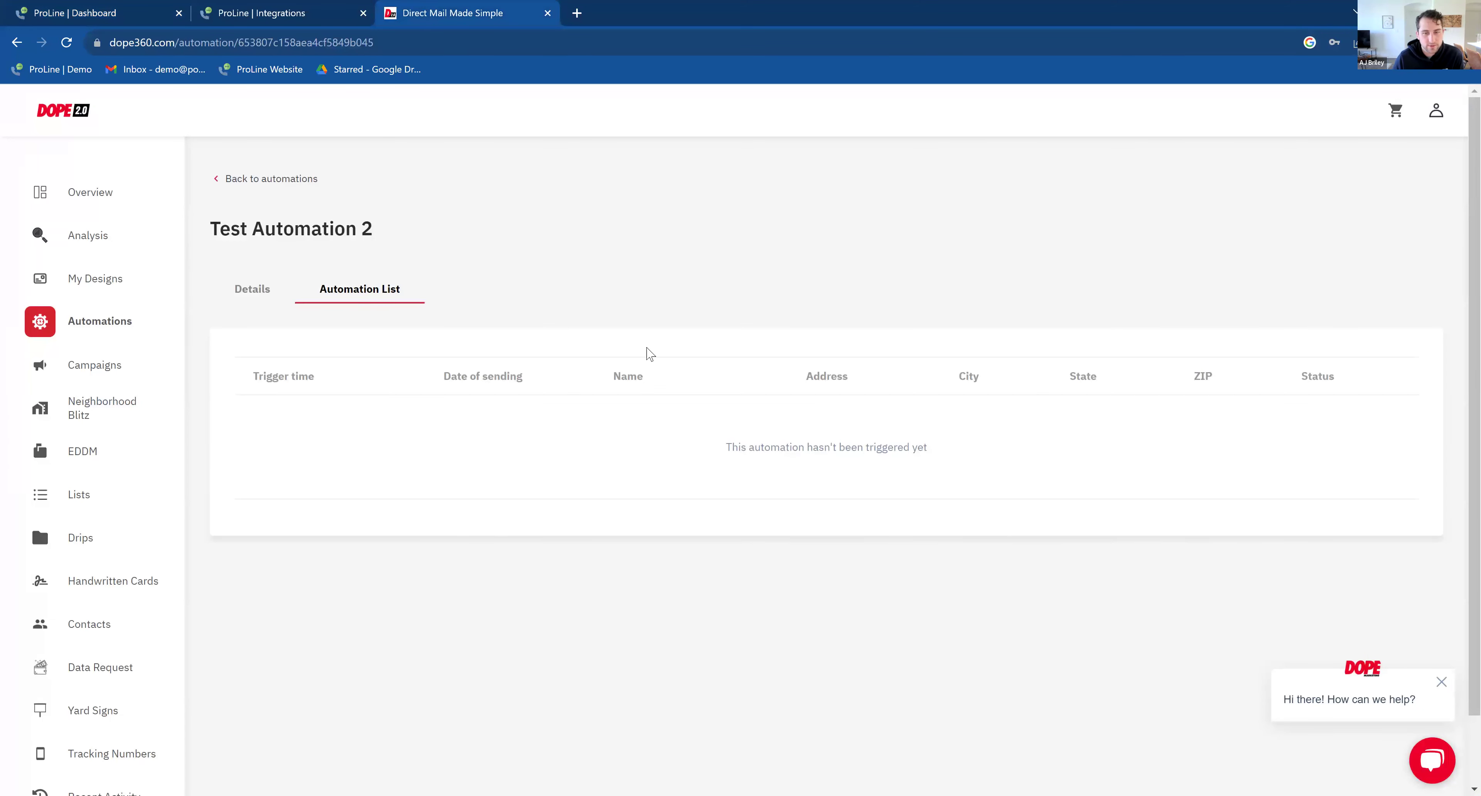
# Step: Return to the ProLine dashboard and expand the first project in the Won stage
pyautogui.click(311, 8)
pyautogui.click(113, 8)
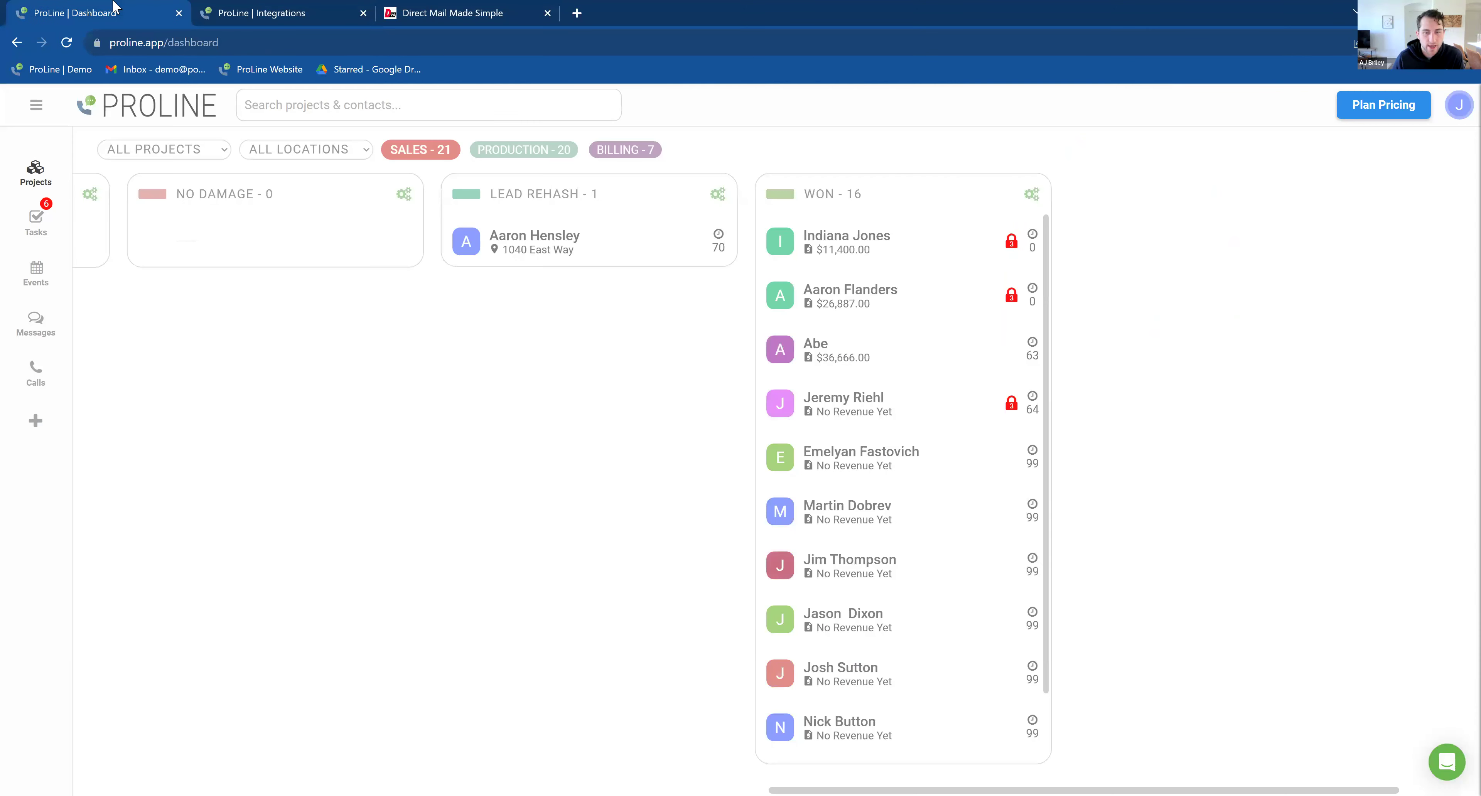
pyautogui.click(894, 248)
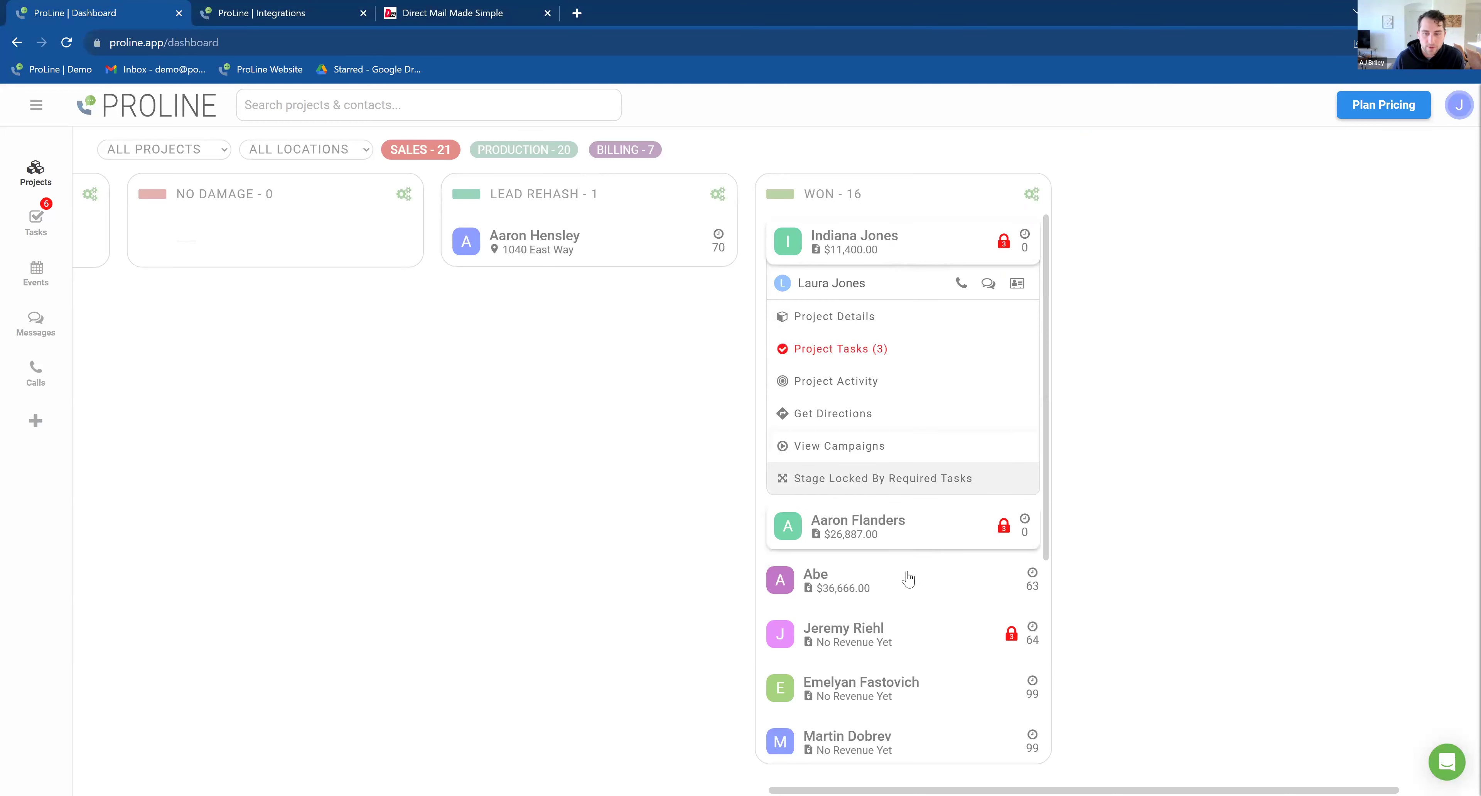
# Step: Switch to DOPE 360, reopen Test Automation 2 from the automations overview and check its automation list for triggered mailings
pyautogui.click(443, 13)
pyautogui.click(278, 289)
pyautogui.click(321, 289)
pyautogui.click(258, 178)
pyautogui.click(318, 394)
pyautogui.click(405, 309)
pyautogui.click(247, 293)
pyautogui.click(241, 178)
pyautogui.click(331, 355)
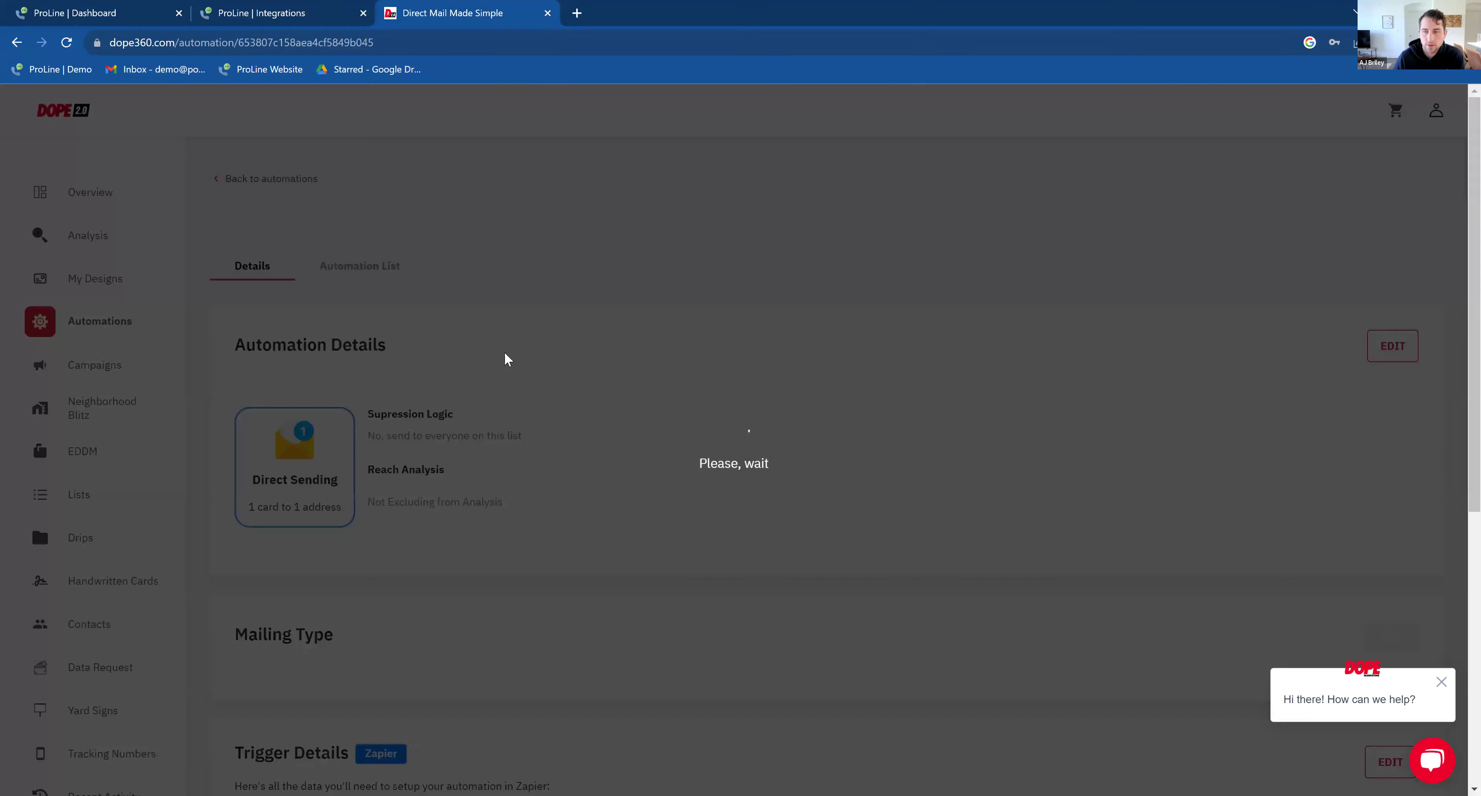
pyautogui.click(394, 293)
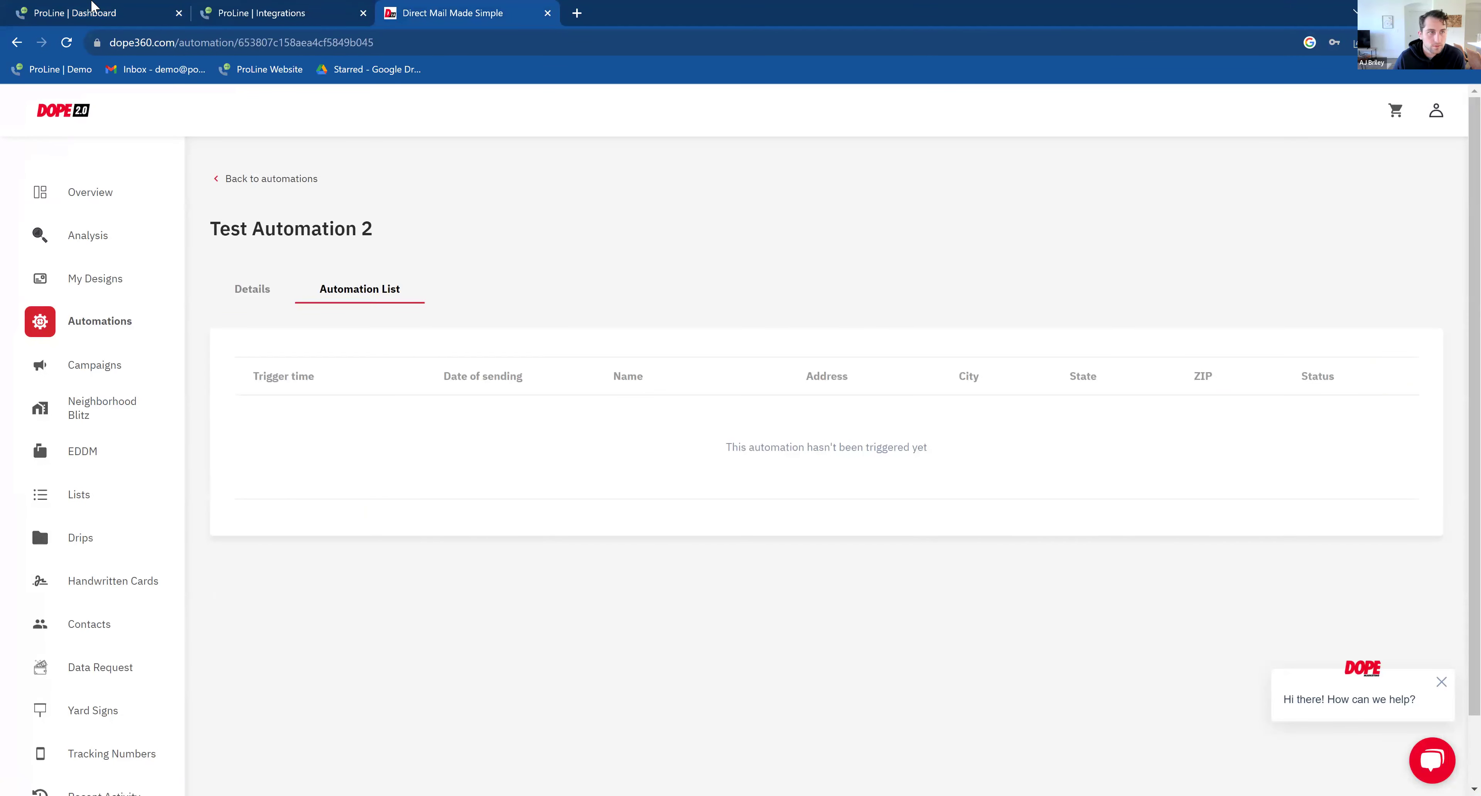
# Step: Return to the ProLine dashboard and check the campaign status of the first project in the Won stage
pyautogui.click(92, 8)
pyautogui.click(848, 447)
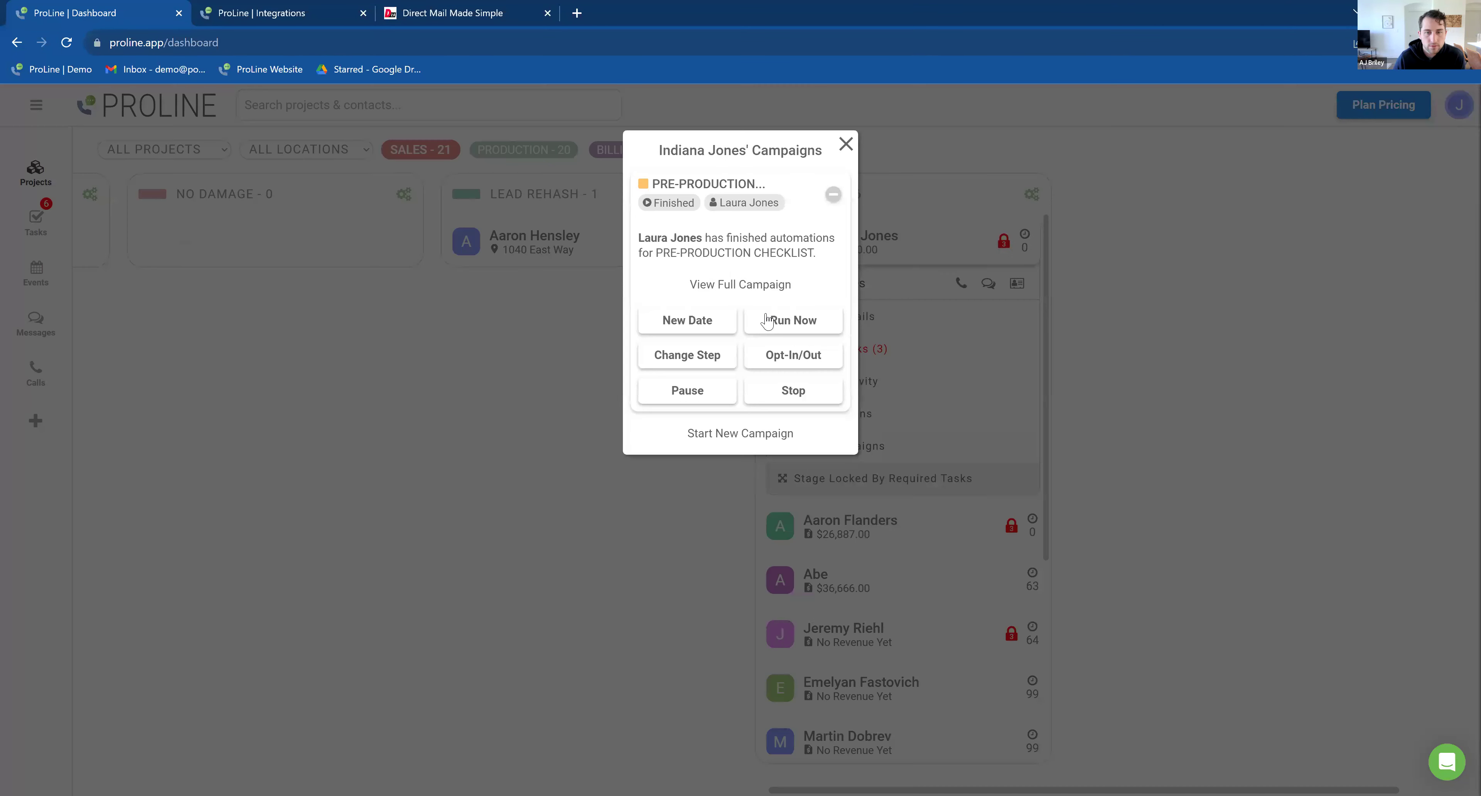
pyautogui.click(847, 144)
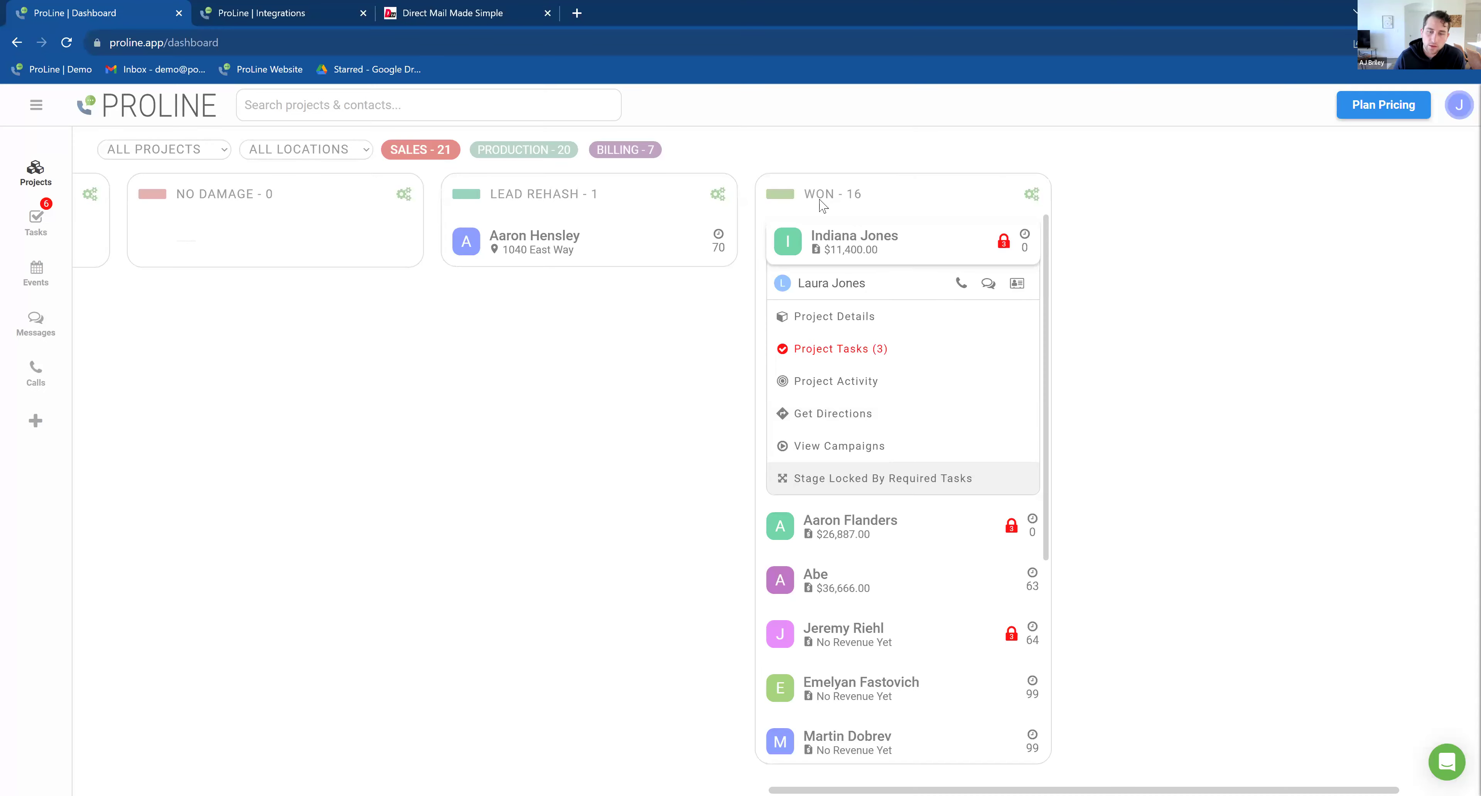
pyautogui.click(899, 248)
# Step: Switch back to DOPE 360 and view Test Automation 2's details and refreshed automation list
pyautogui.click(423, 11)
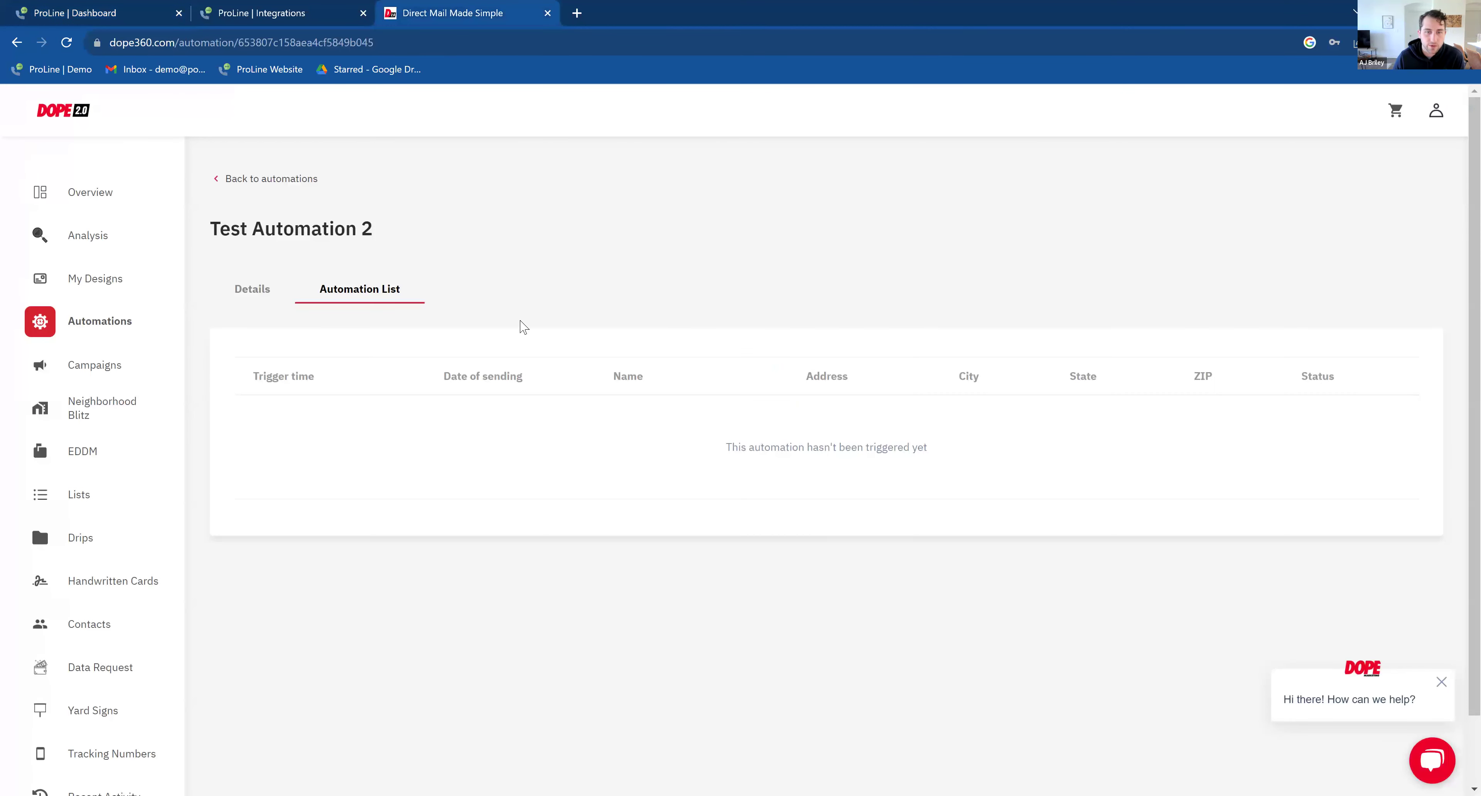
pyautogui.click(252, 290)
pyautogui.click(336, 304)
pyautogui.click(248, 291)
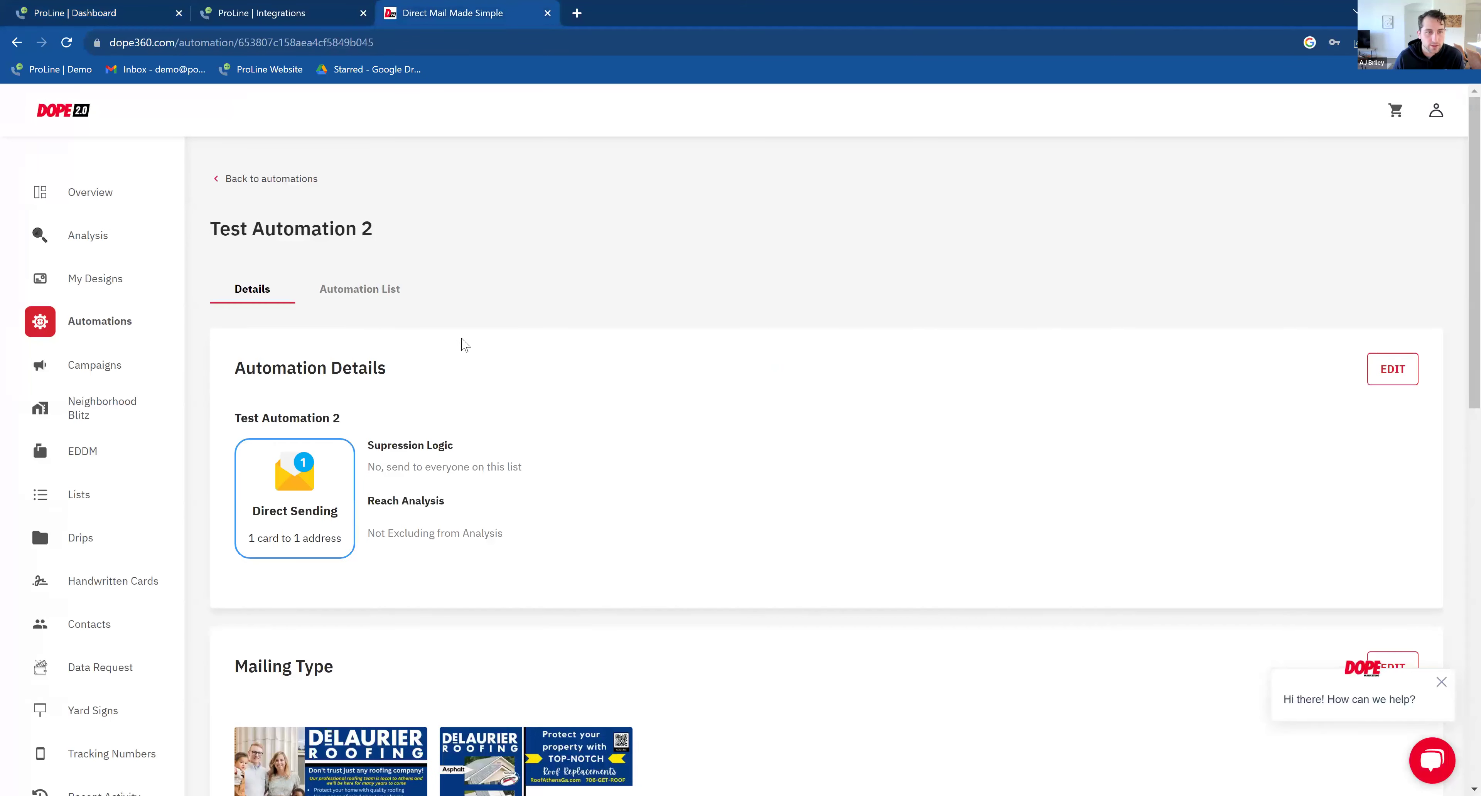
pyautogui.click(359, 289)
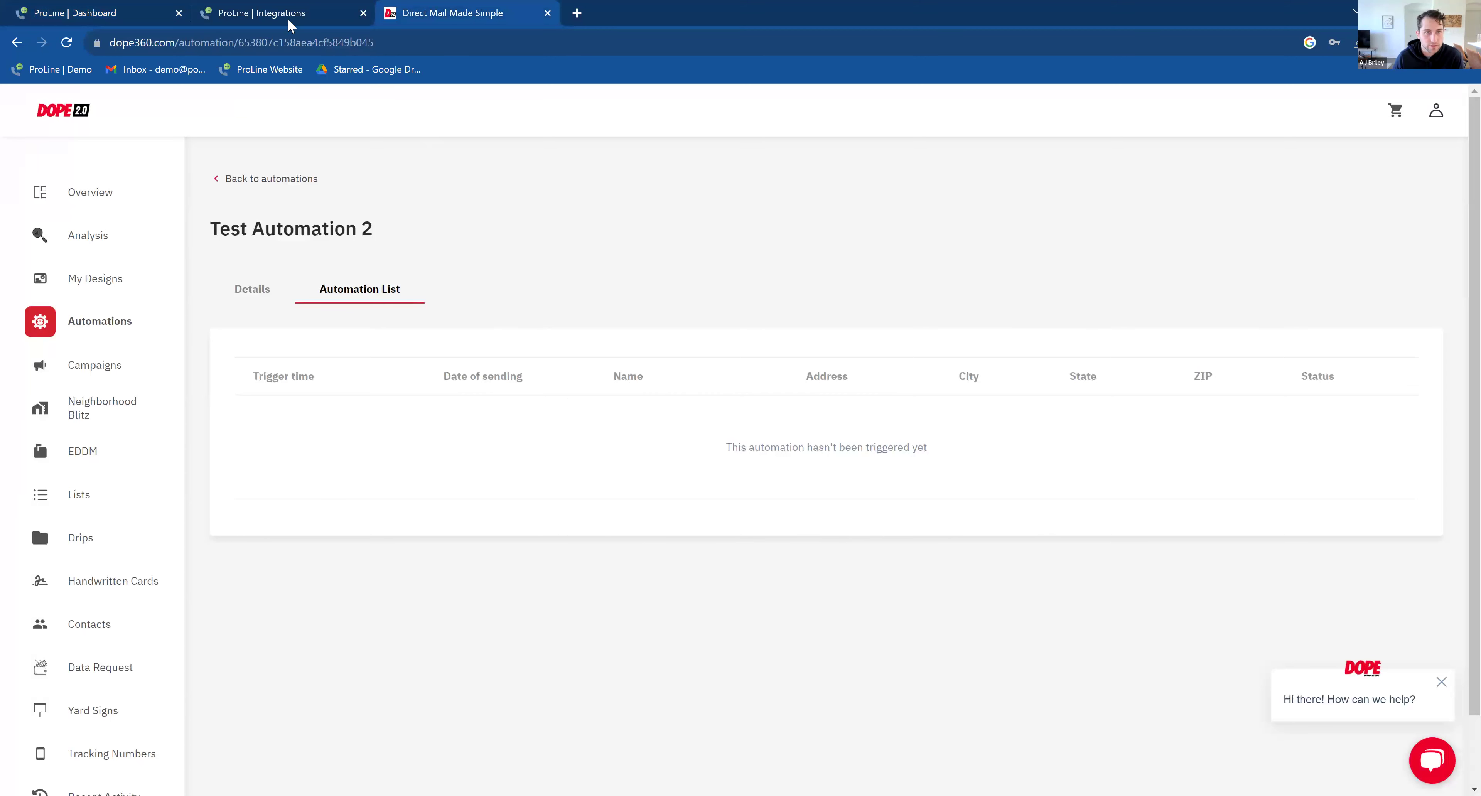
# Step: Switch to ProLine's DOPE 360 integration settings and review the tag exclusion
pyautogui.click(265, 12)
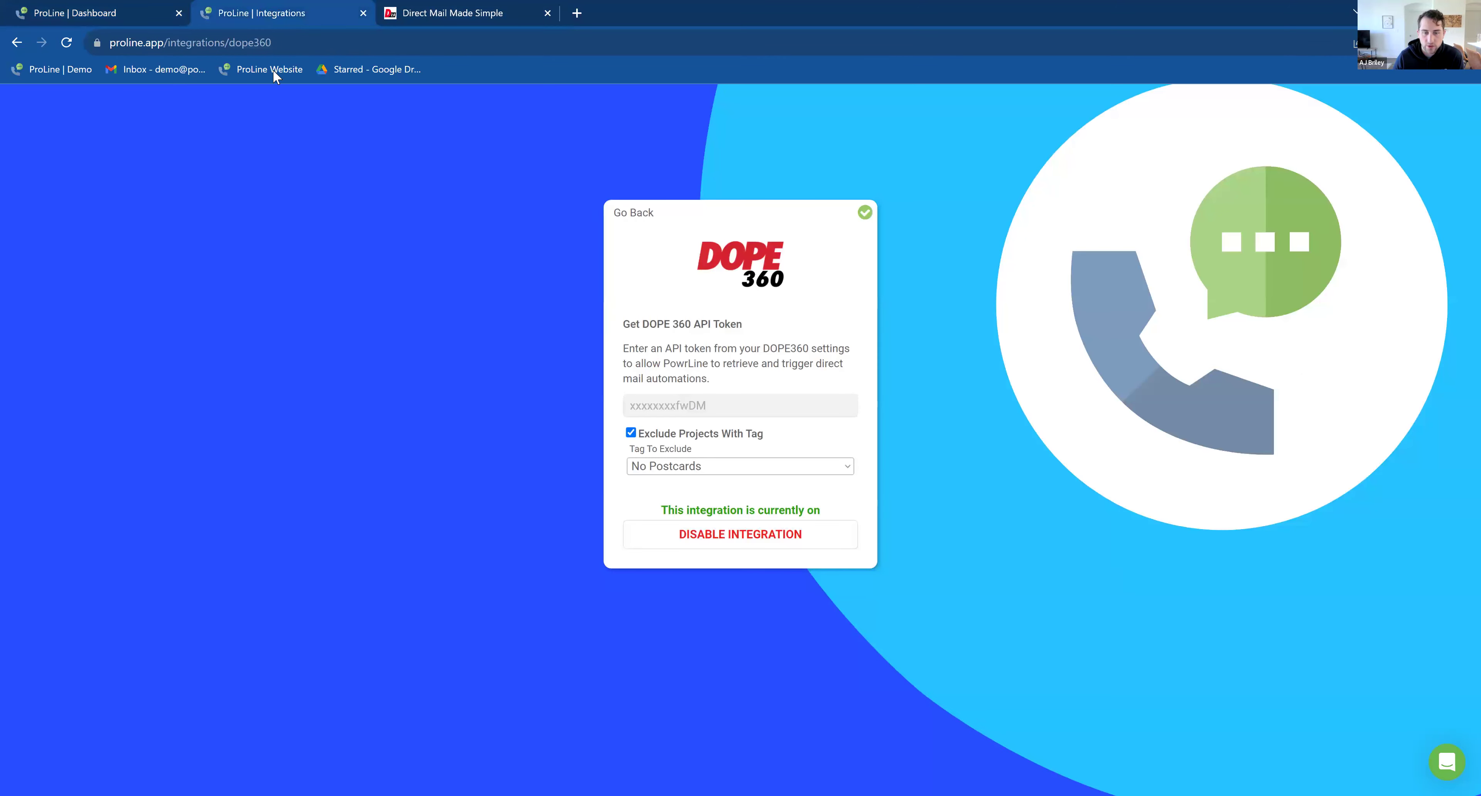
pyautogui.click(480, 10)
pyautogui.click(314, 10)
# Step: Return to the ProLine dashboard and check the tags in the details of the second Won project
pyautogui.click(142, 8)
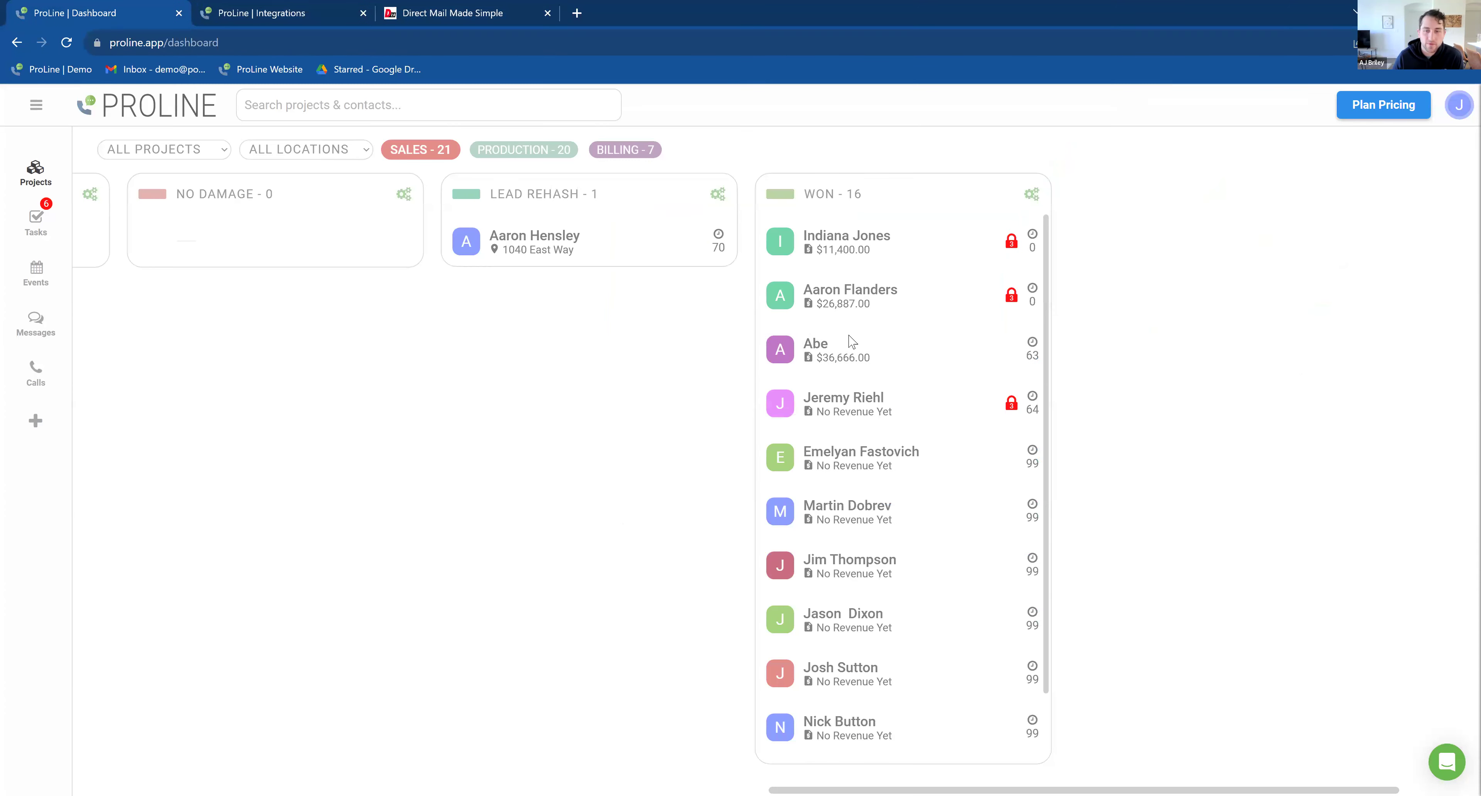
pyautogui.click(872, 300)
pyautogui.click(887, 371)
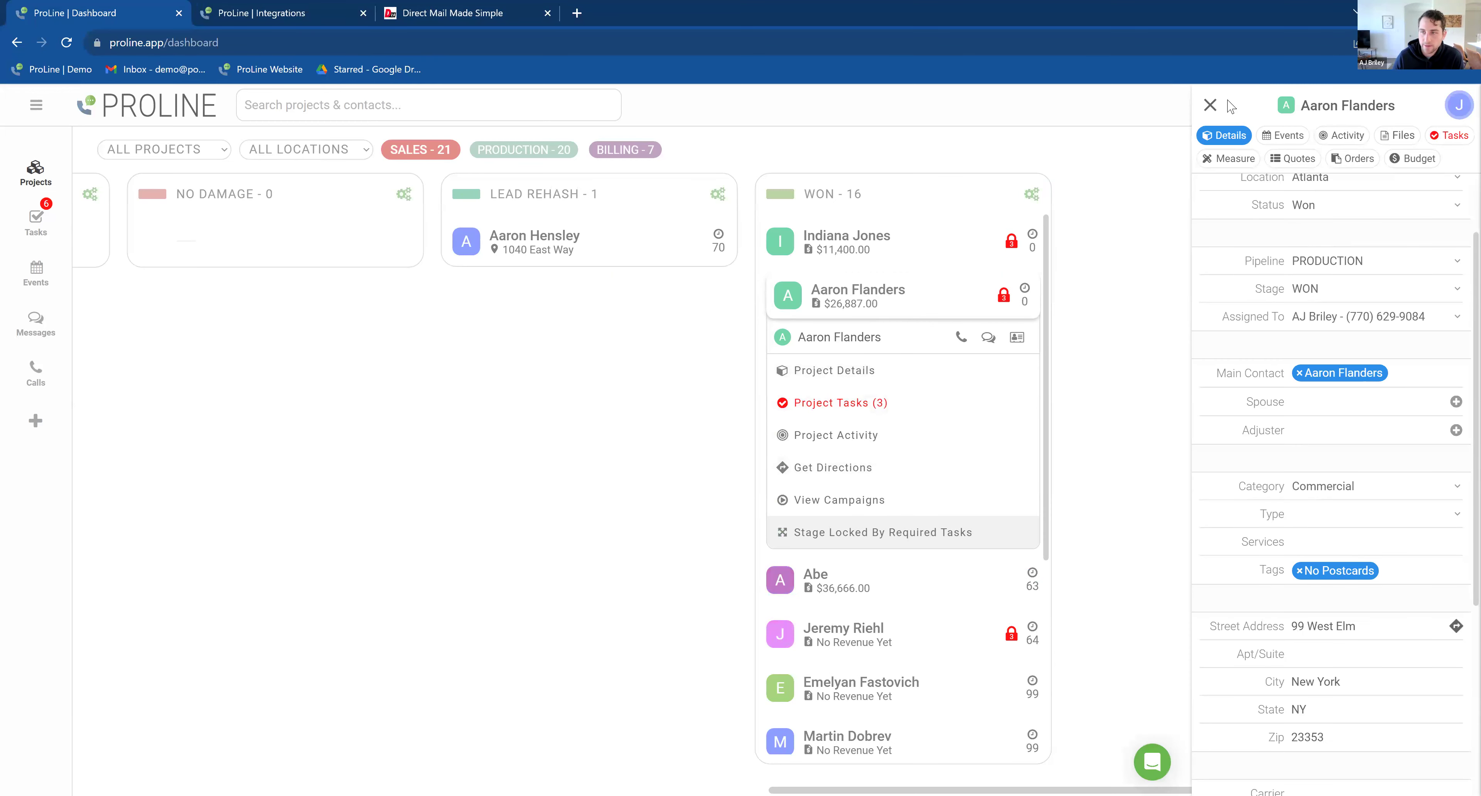
pyautogui.click(1210, 105)
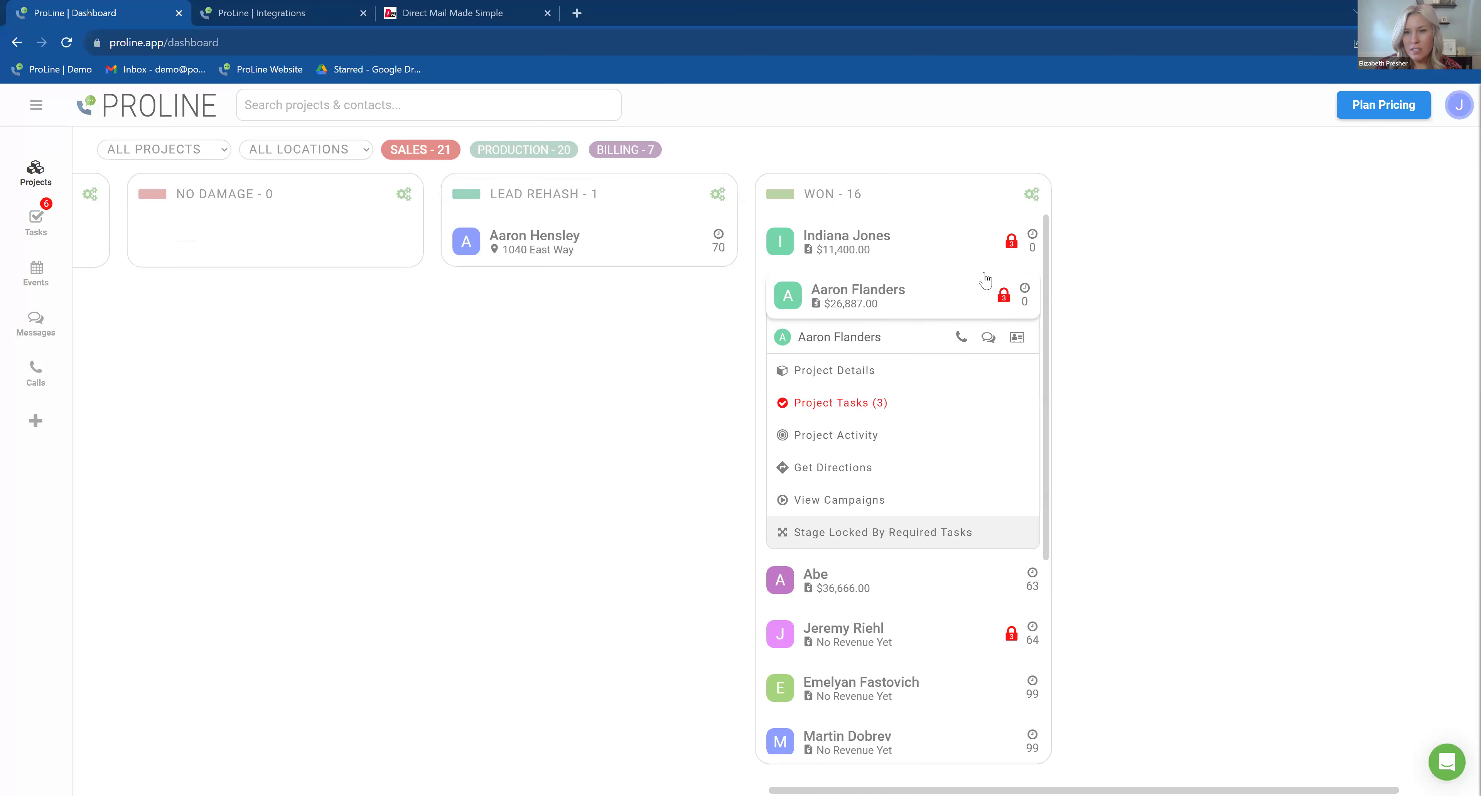
pyautogui.click(984, 284)
# Step: Add a second trigger to the Won stage and move it above the Pre-Production Checklist trigger
pyautogui.click(1034, 199)
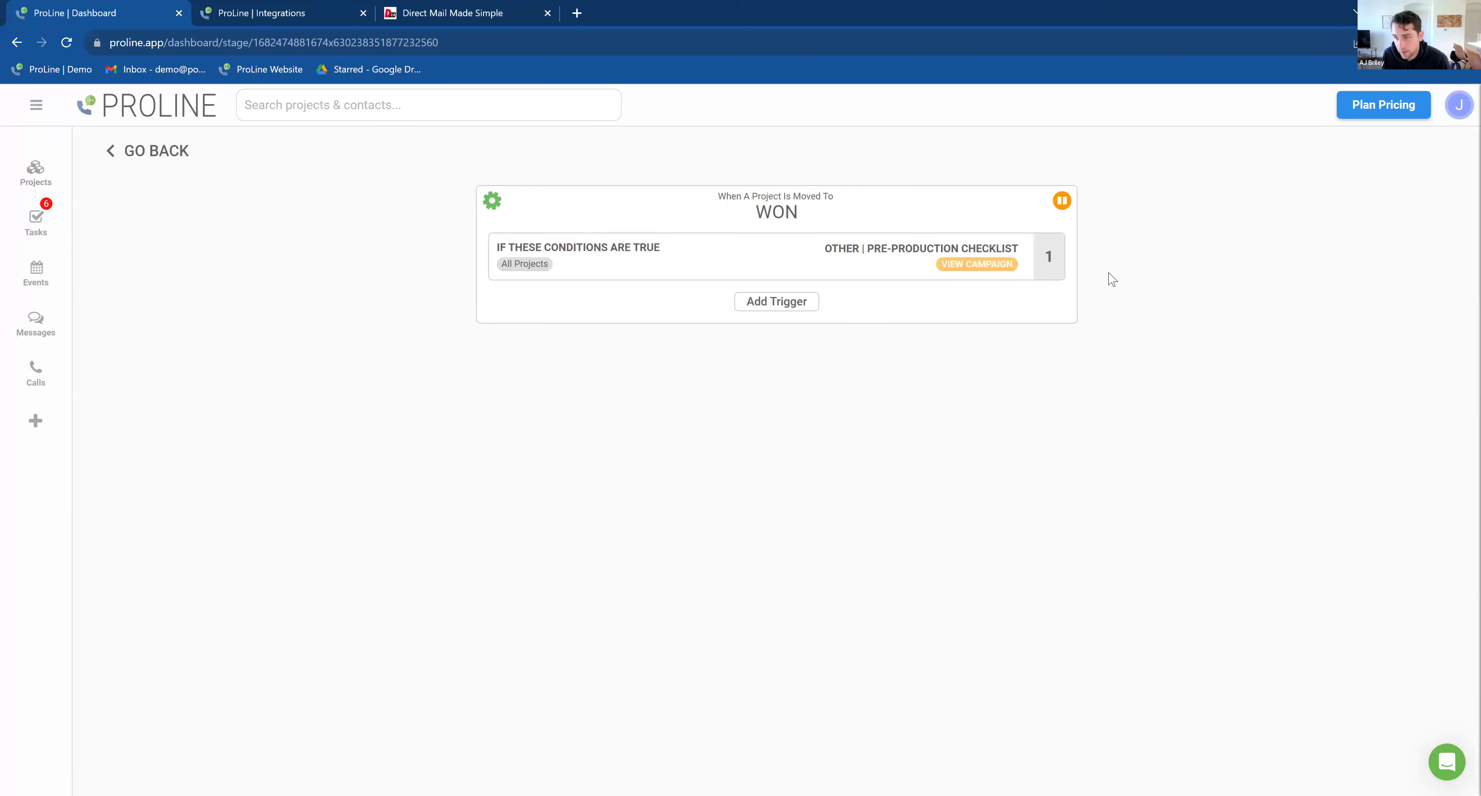
pyautogui.click(790, 308)
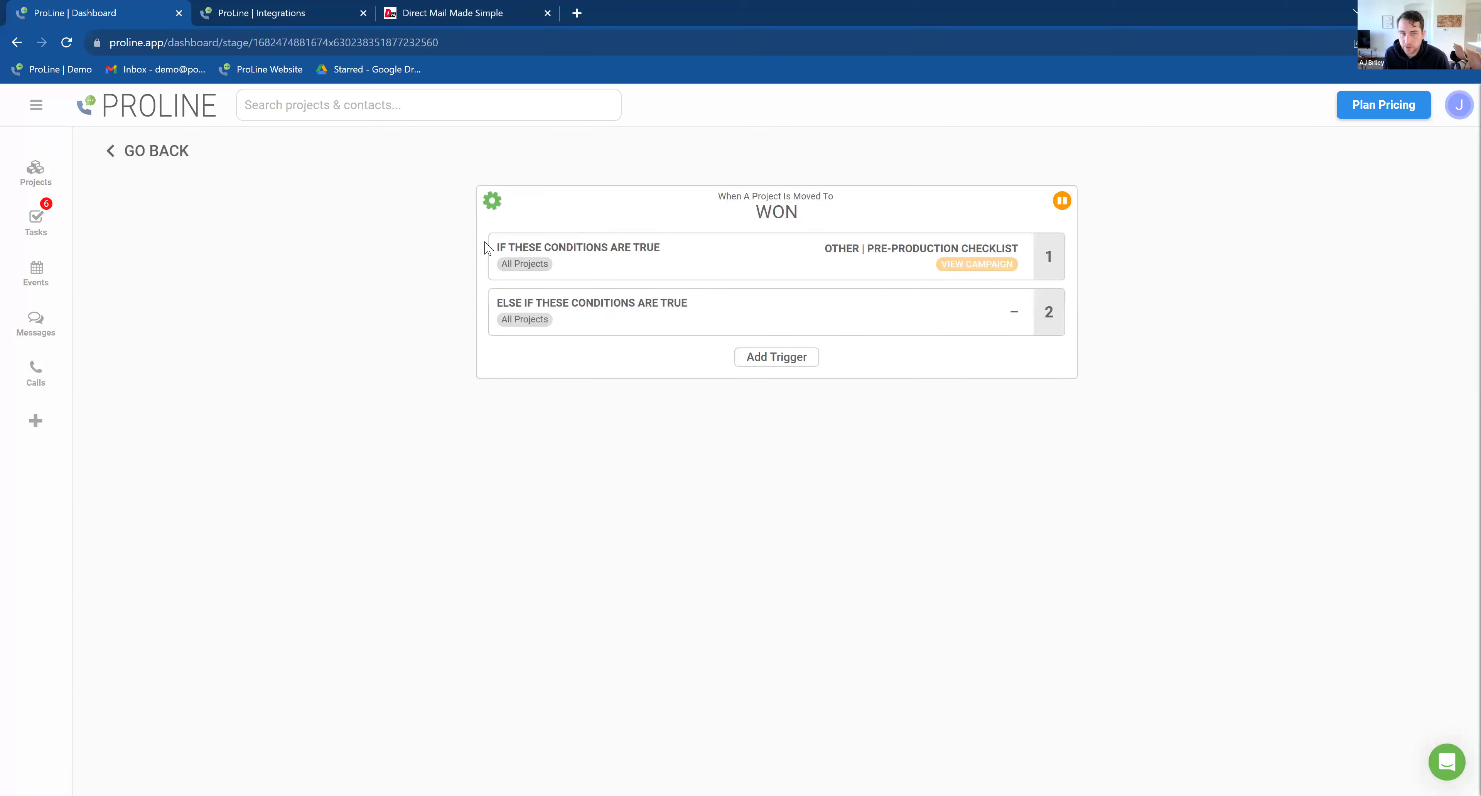
pyautogui.click(156, 151)
pyautogui.click(1035, 196)
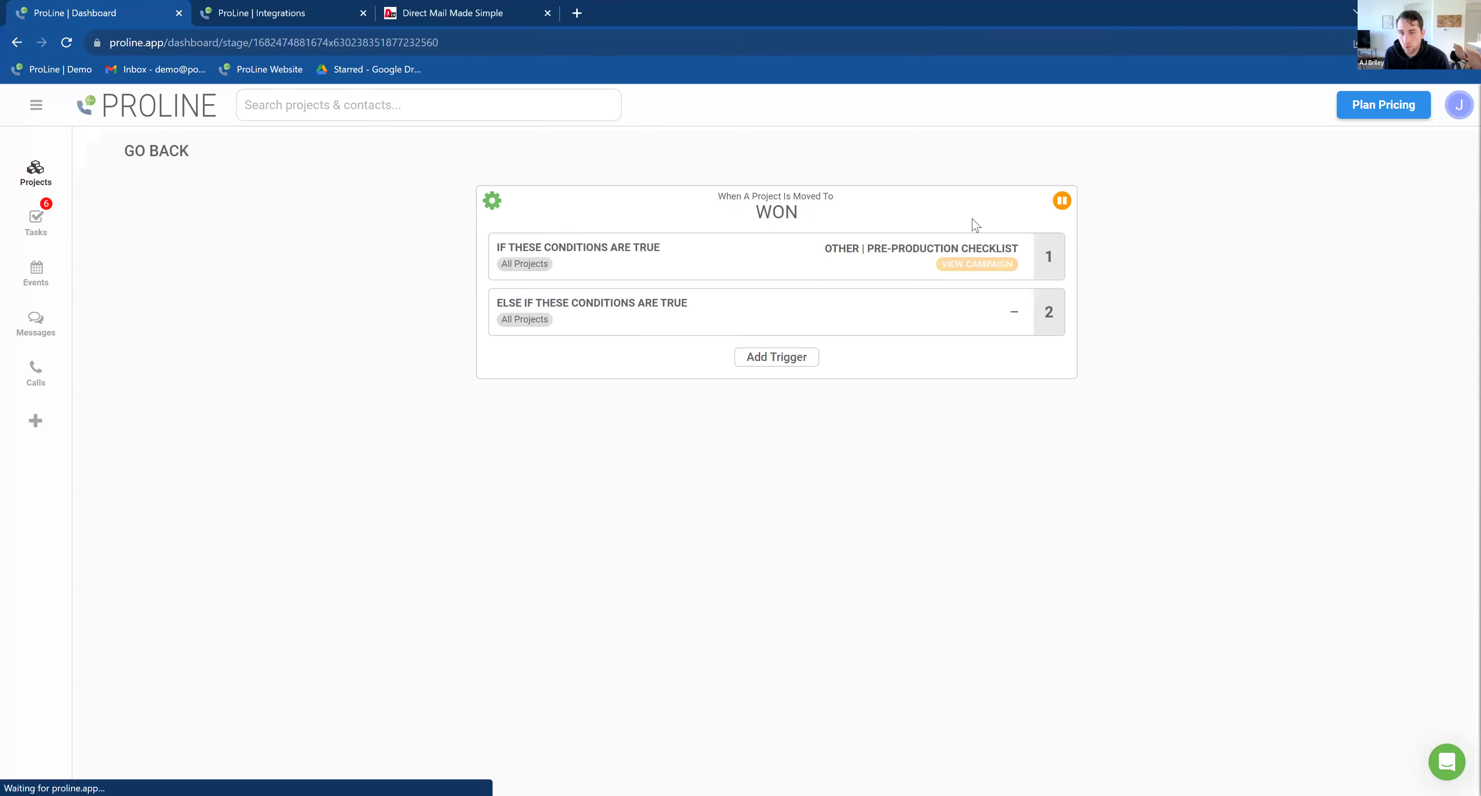
pyautogui.click(635, 316)
pyautogui.click(602, 275)
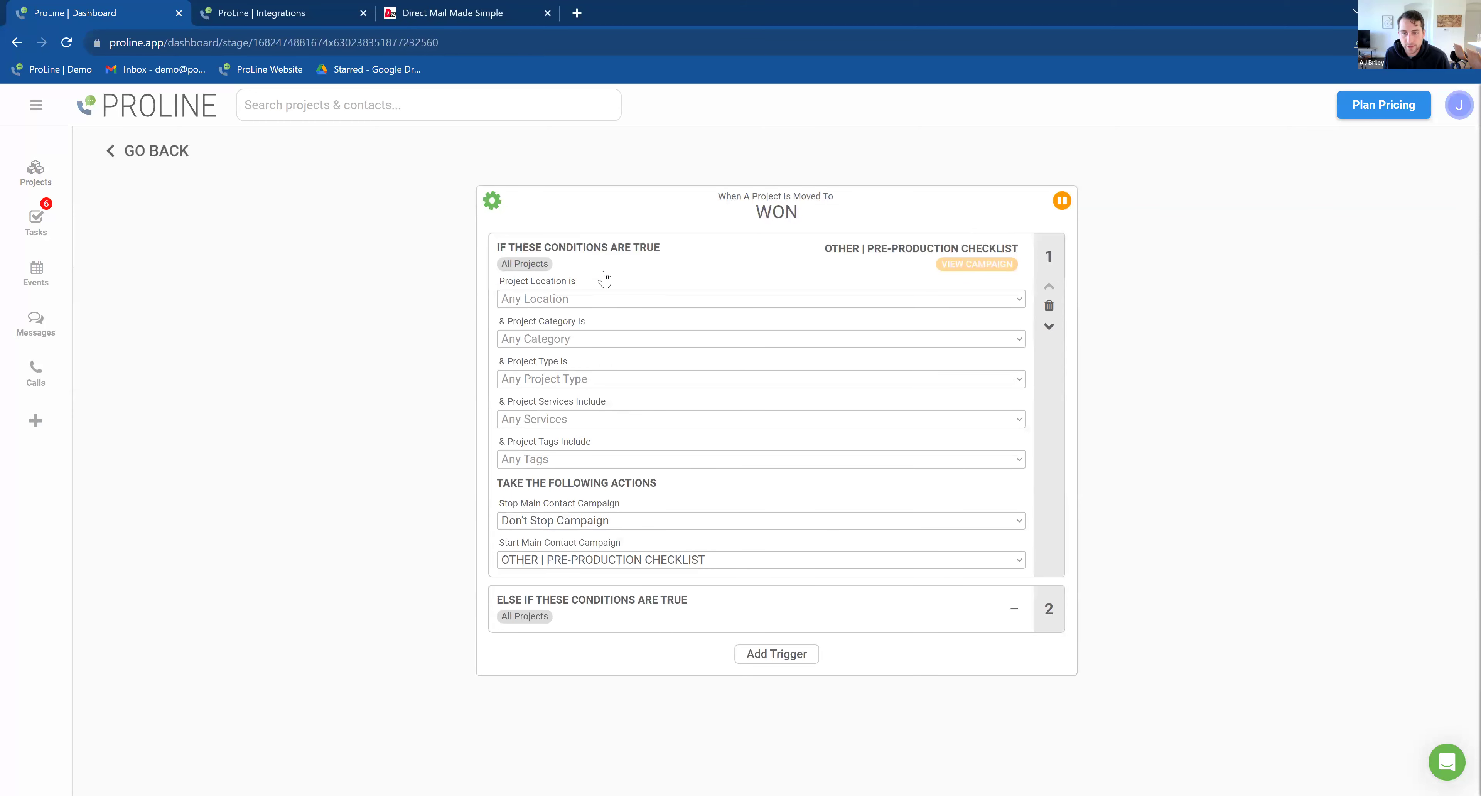
pyautogui.click(990, 603)
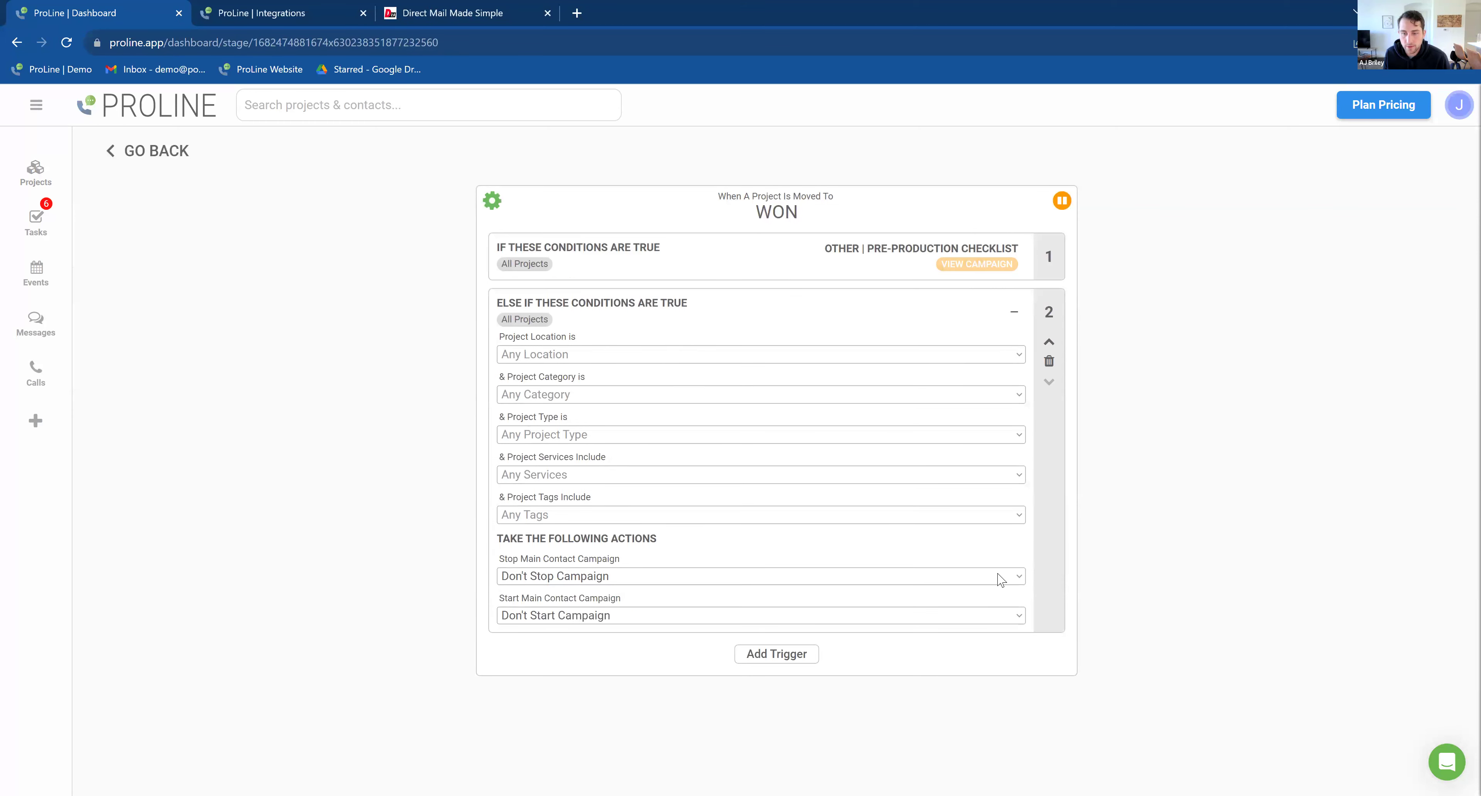
pyautogui.click(1049, 344)
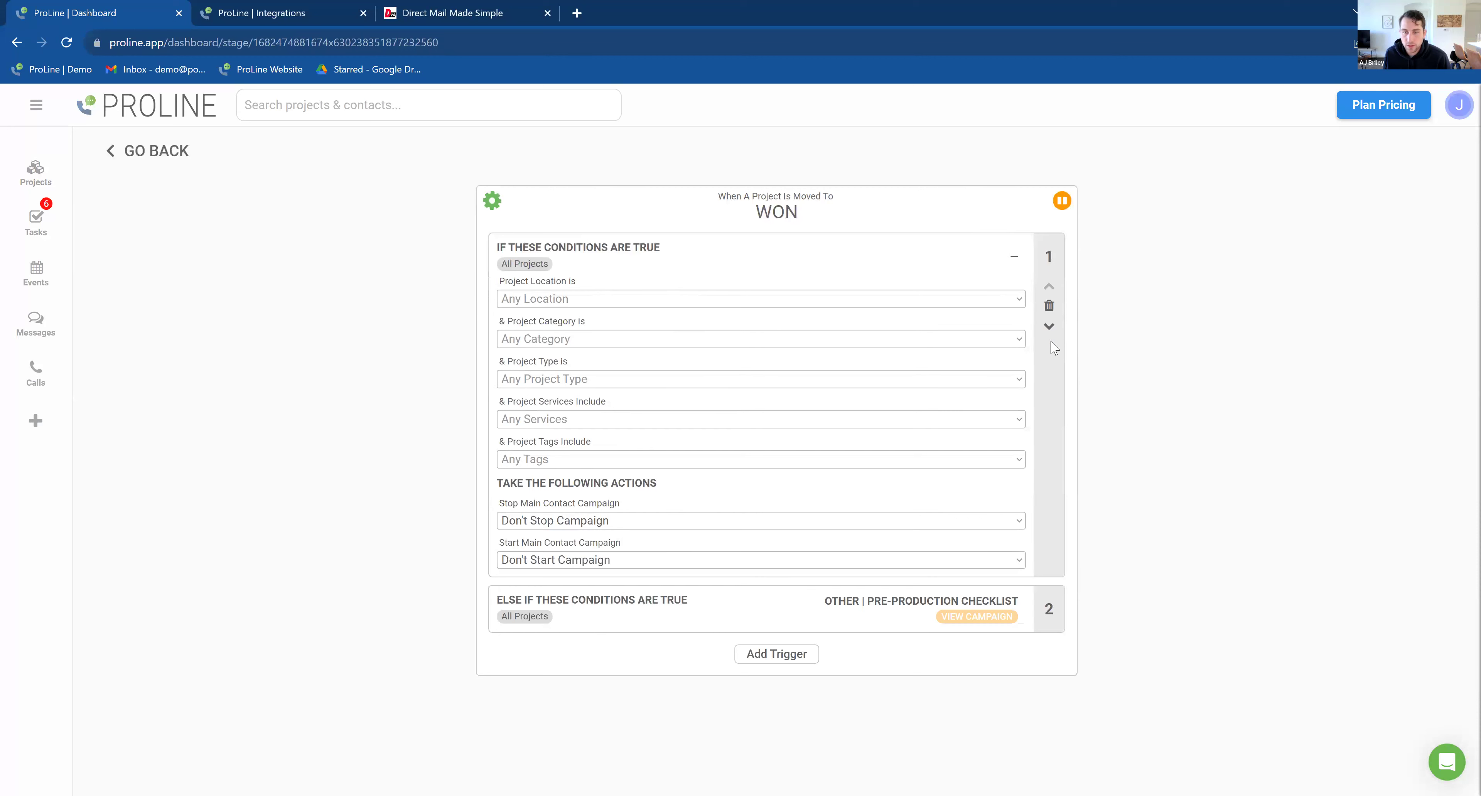
# Step: Restrict the first Won trigger to projects whose services include Siding
pyautogui.click(957, 251)
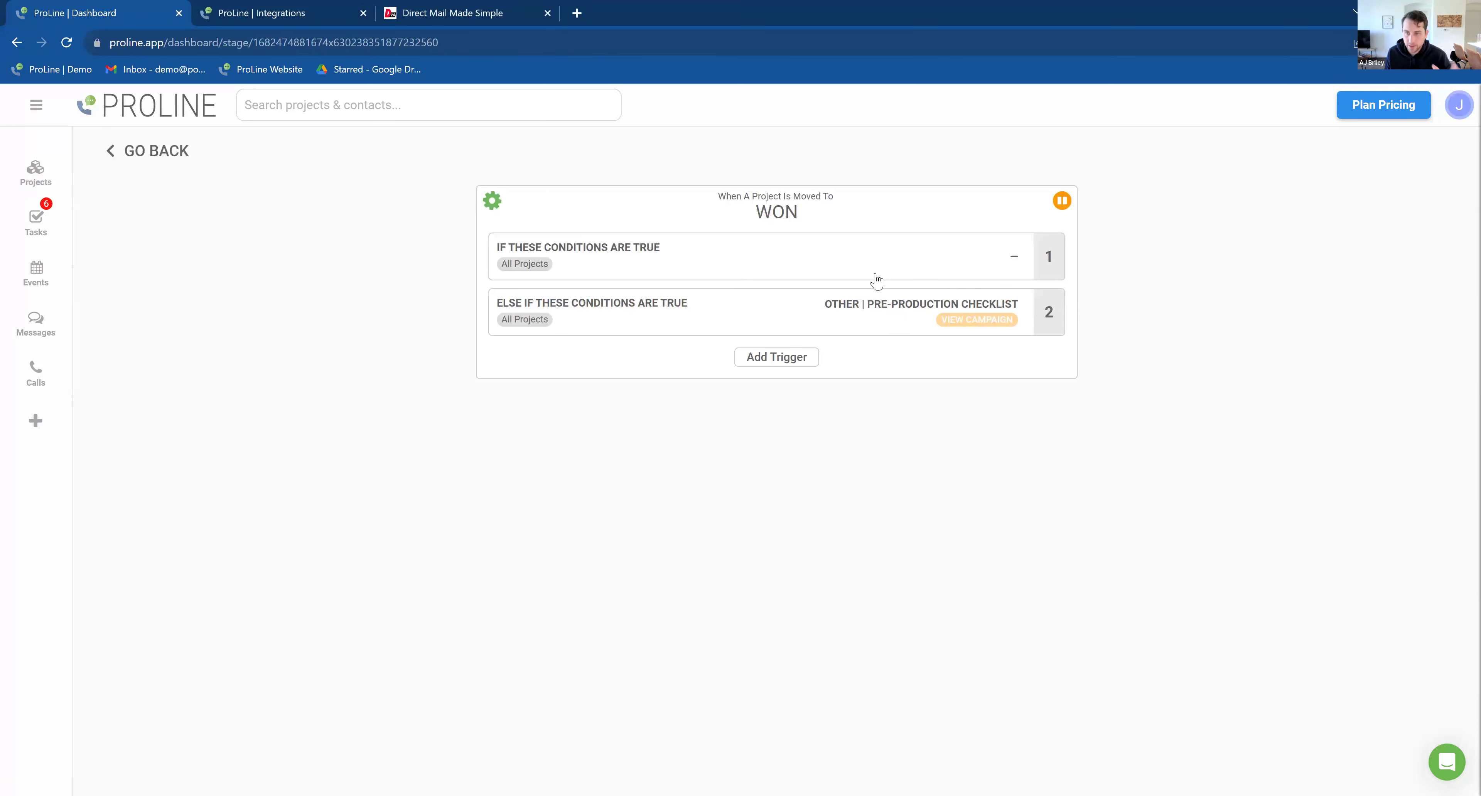
pyautogui.click(690, 264)
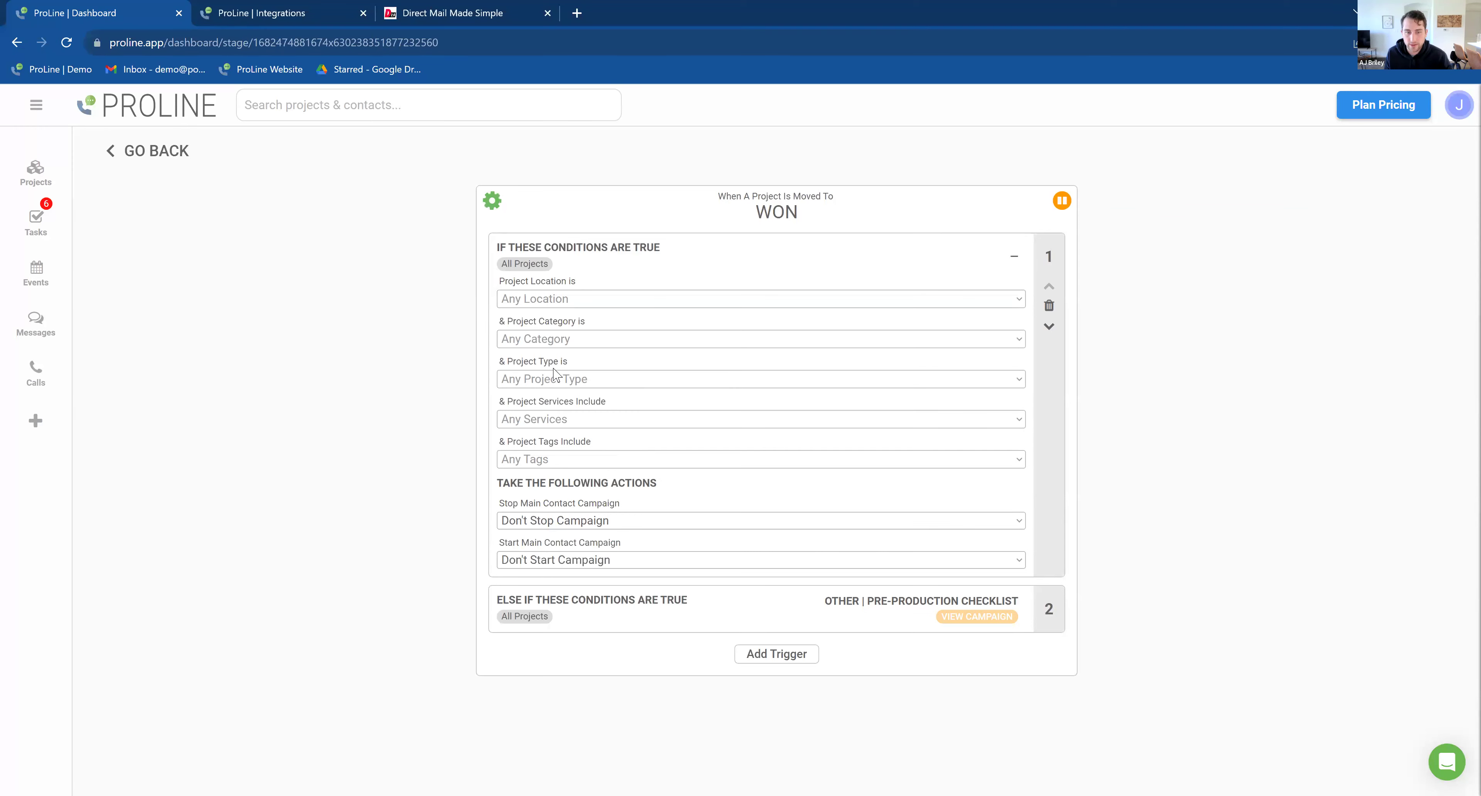
pyautogui.click(582, 424)
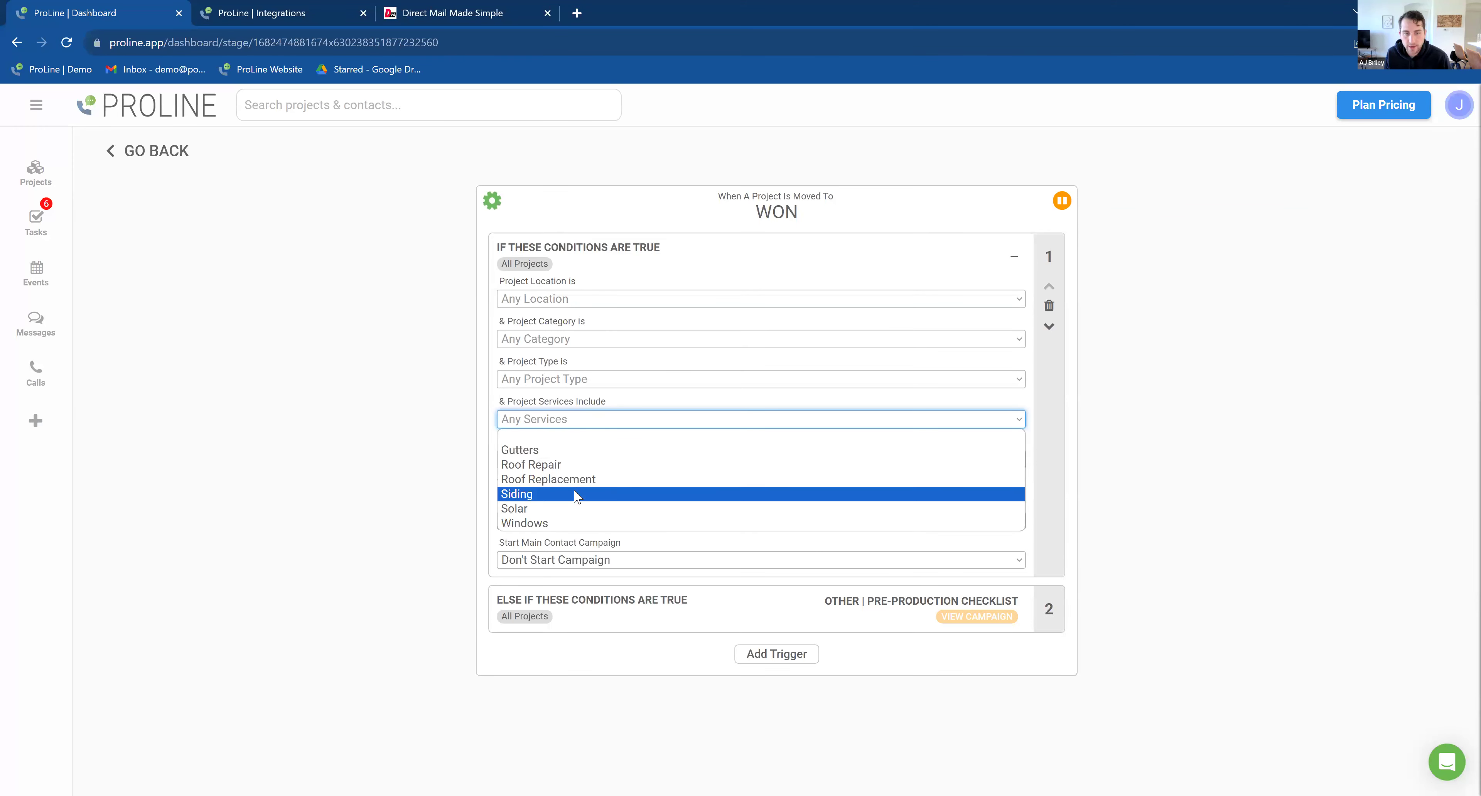
pyautogui.click(577, 495)
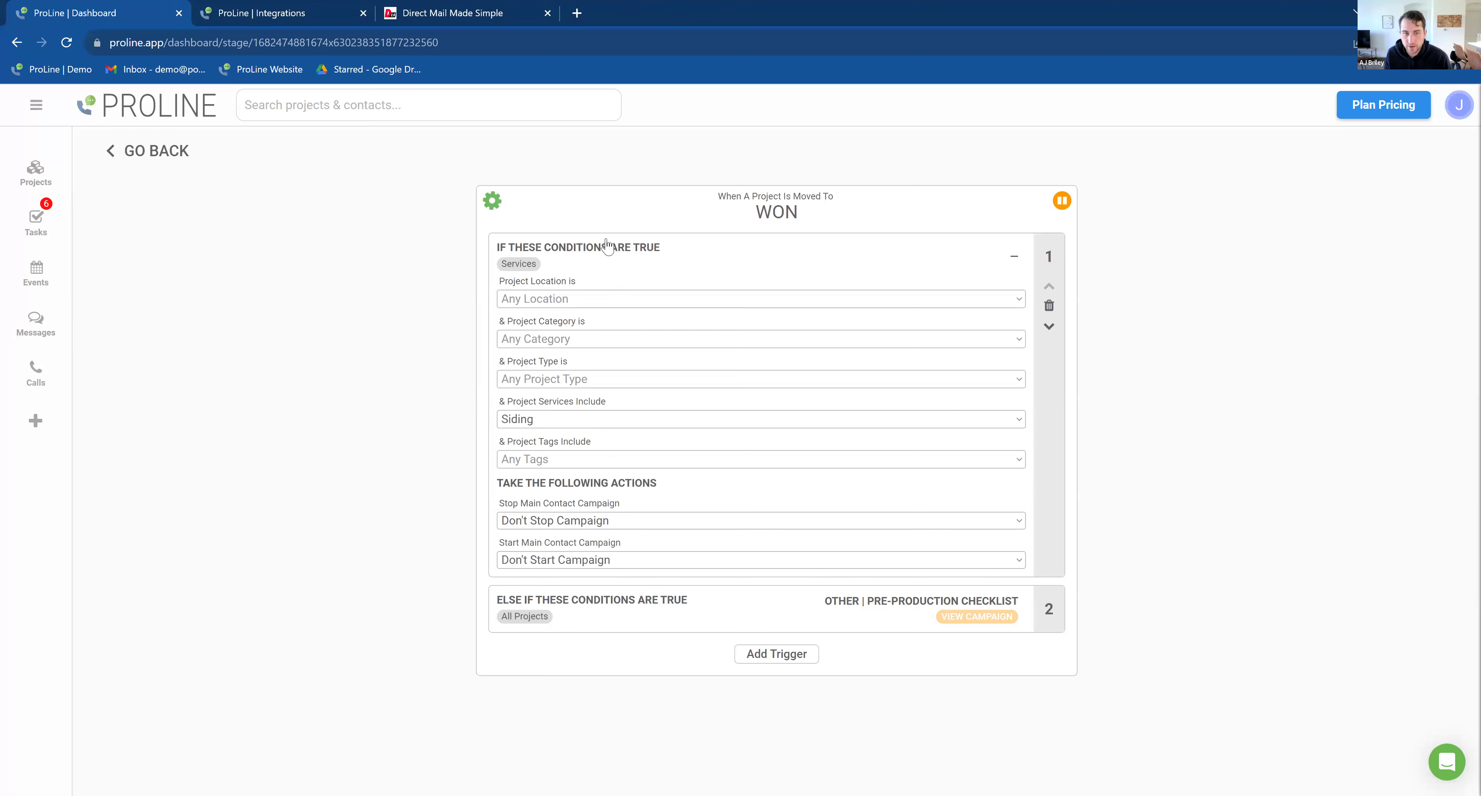
pyautogui.click(666, 253)
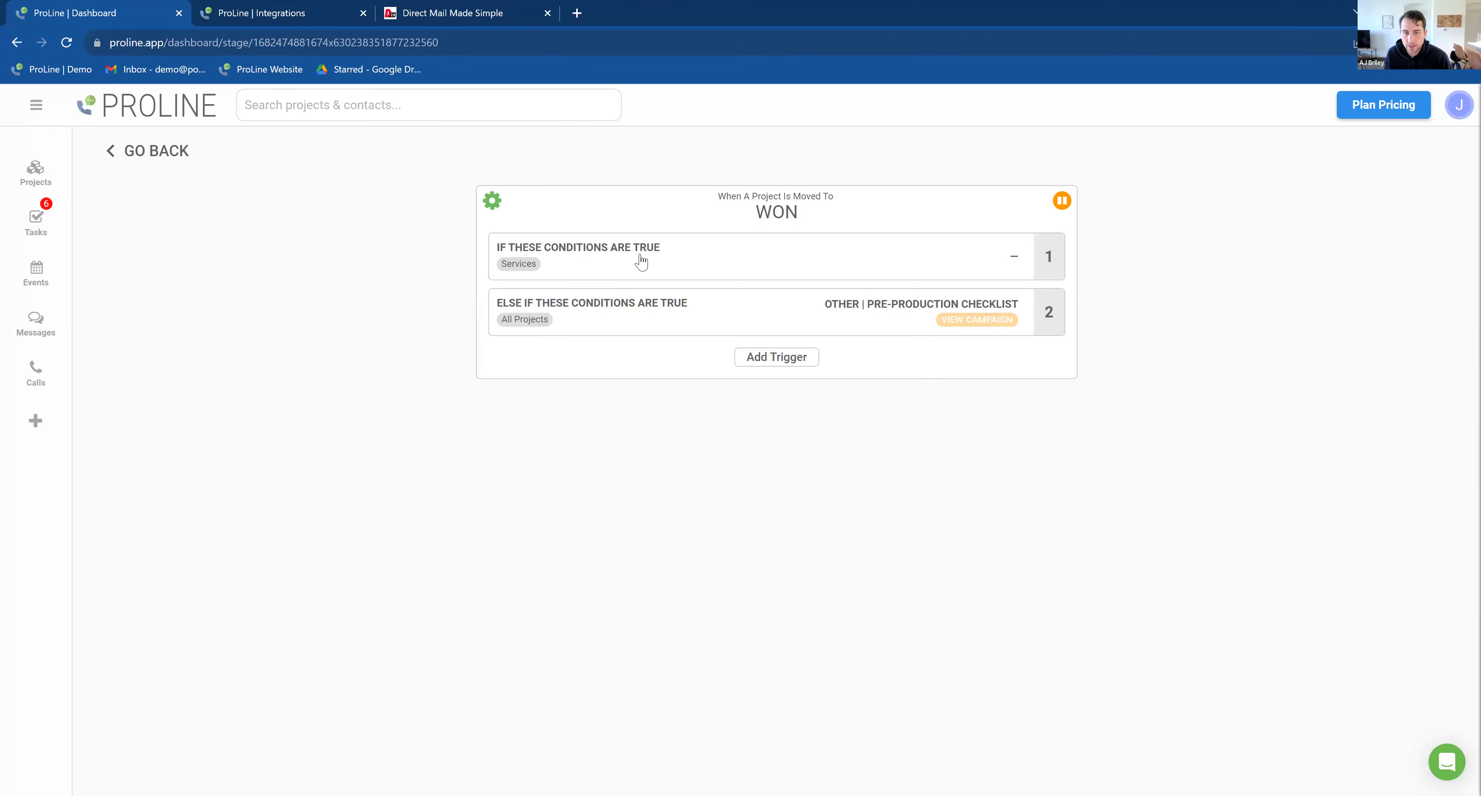
pyautogui.click(710, 260)
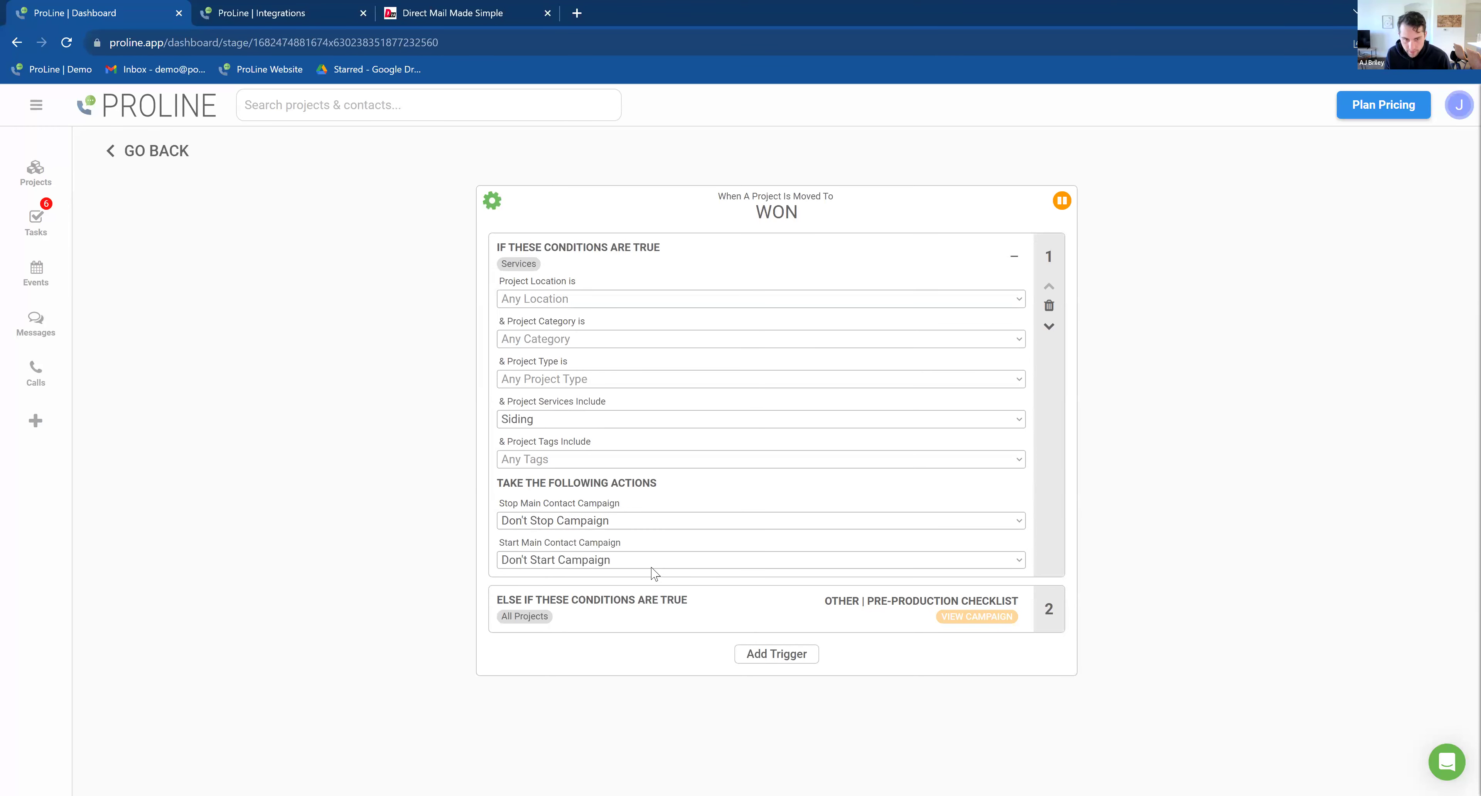
pyautogui.click(667, 560)
pyautogui.click(69, 128)
# Step: Create a campaign named Pre-Production Siding in the Other campaign folder
pyautogui.click(35, 104)
pyautogui.click(136, 340)
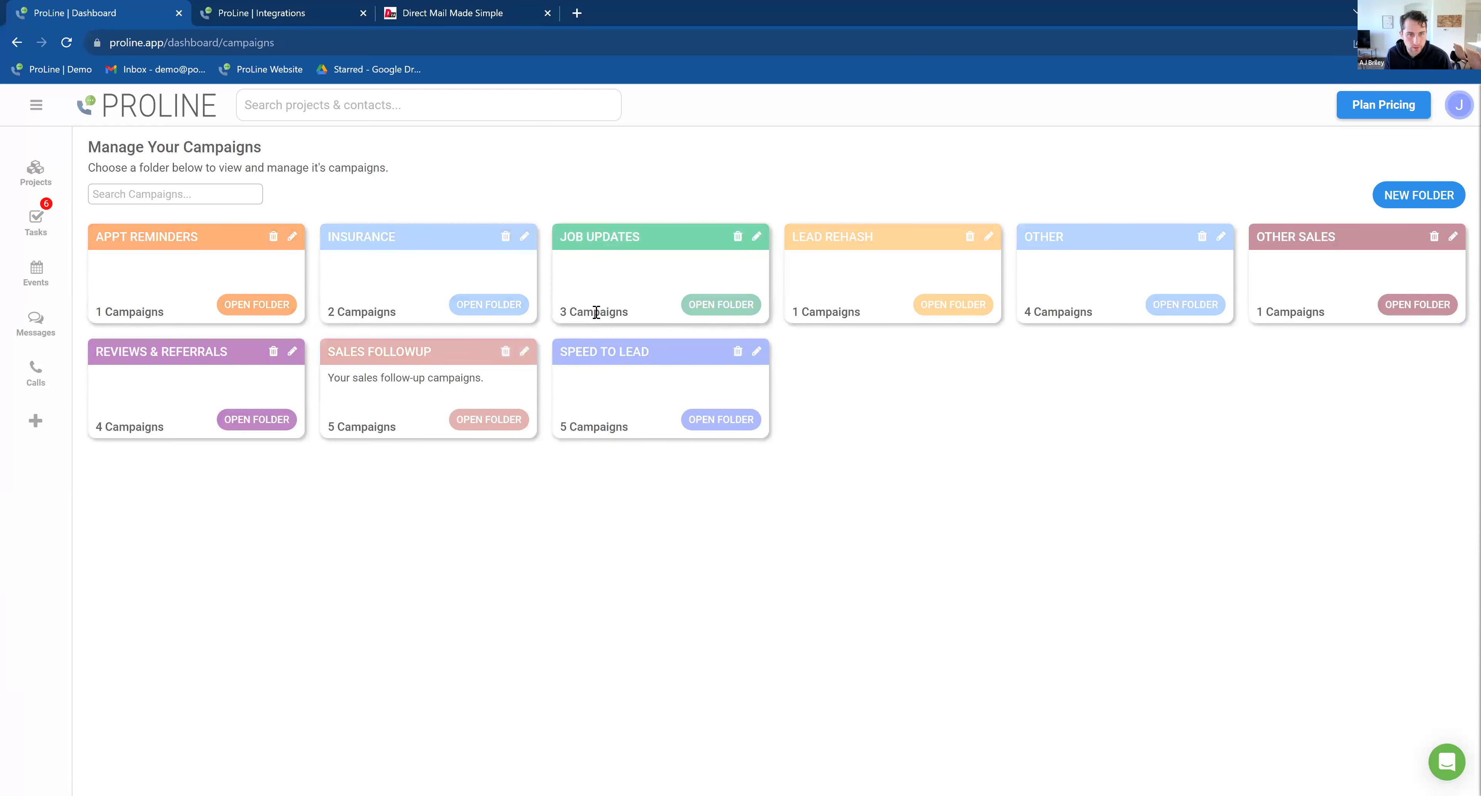
pyautogui.click(719, 306)
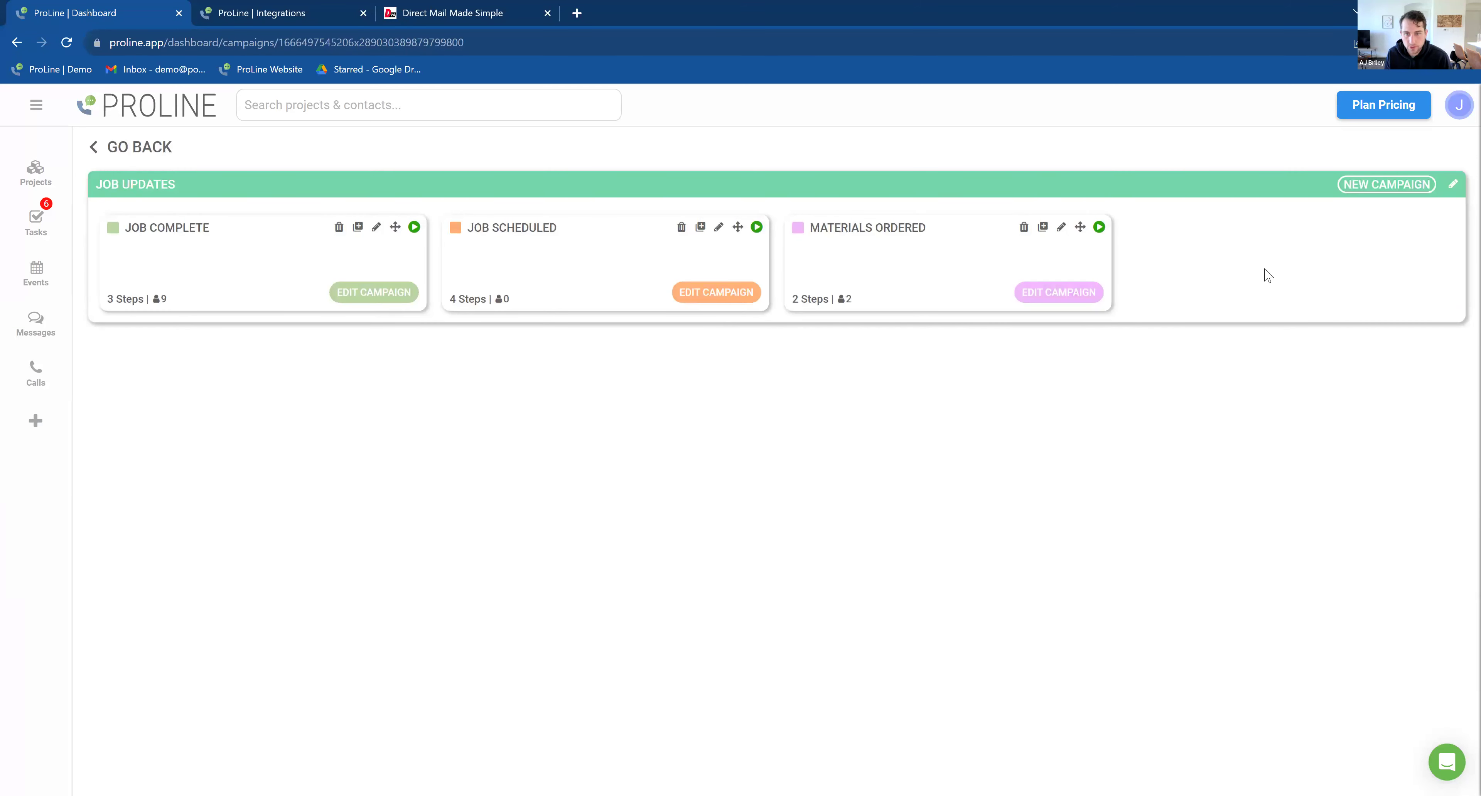
pyautogui.click(124, 148)
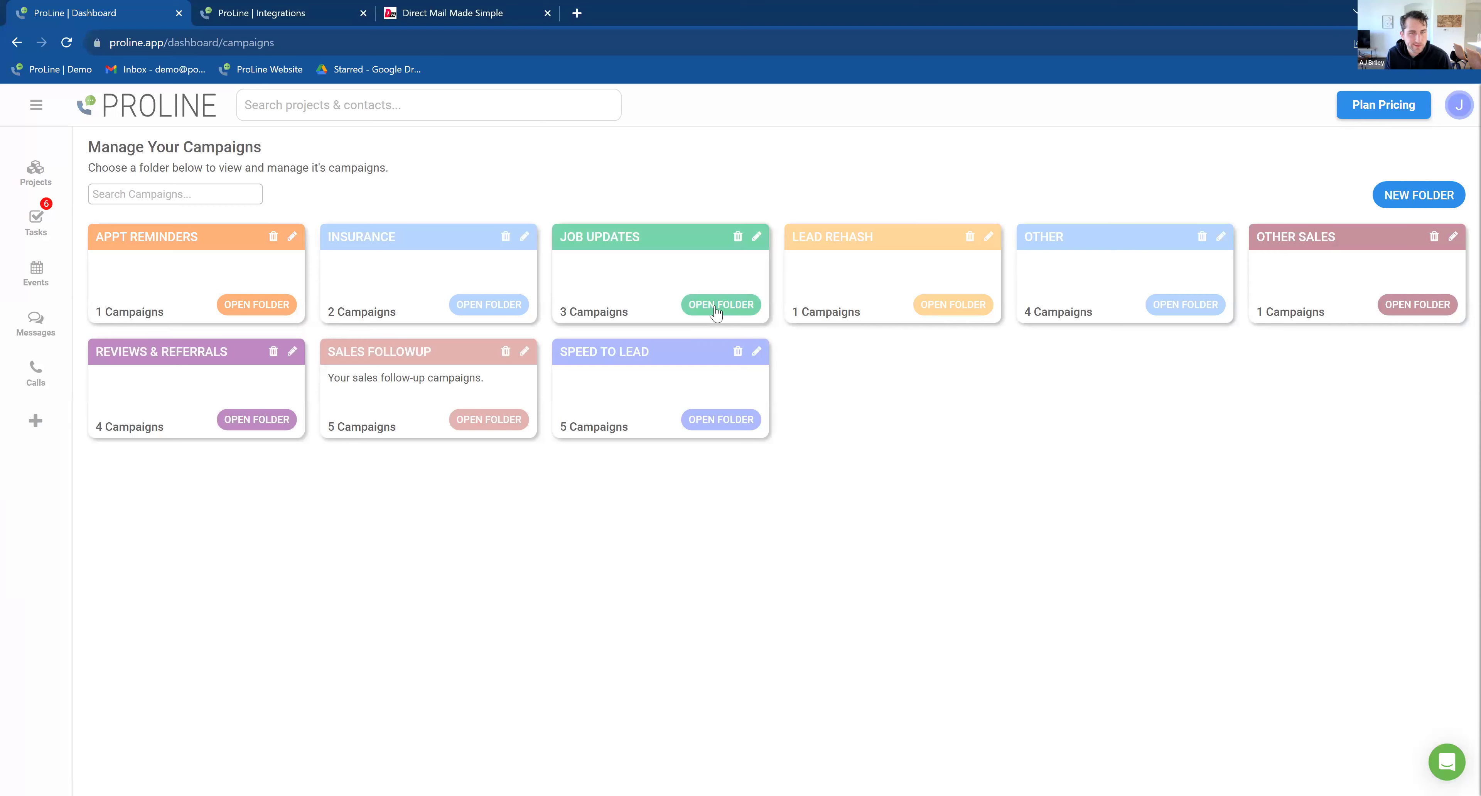
pyautogui.click(1173, 304)
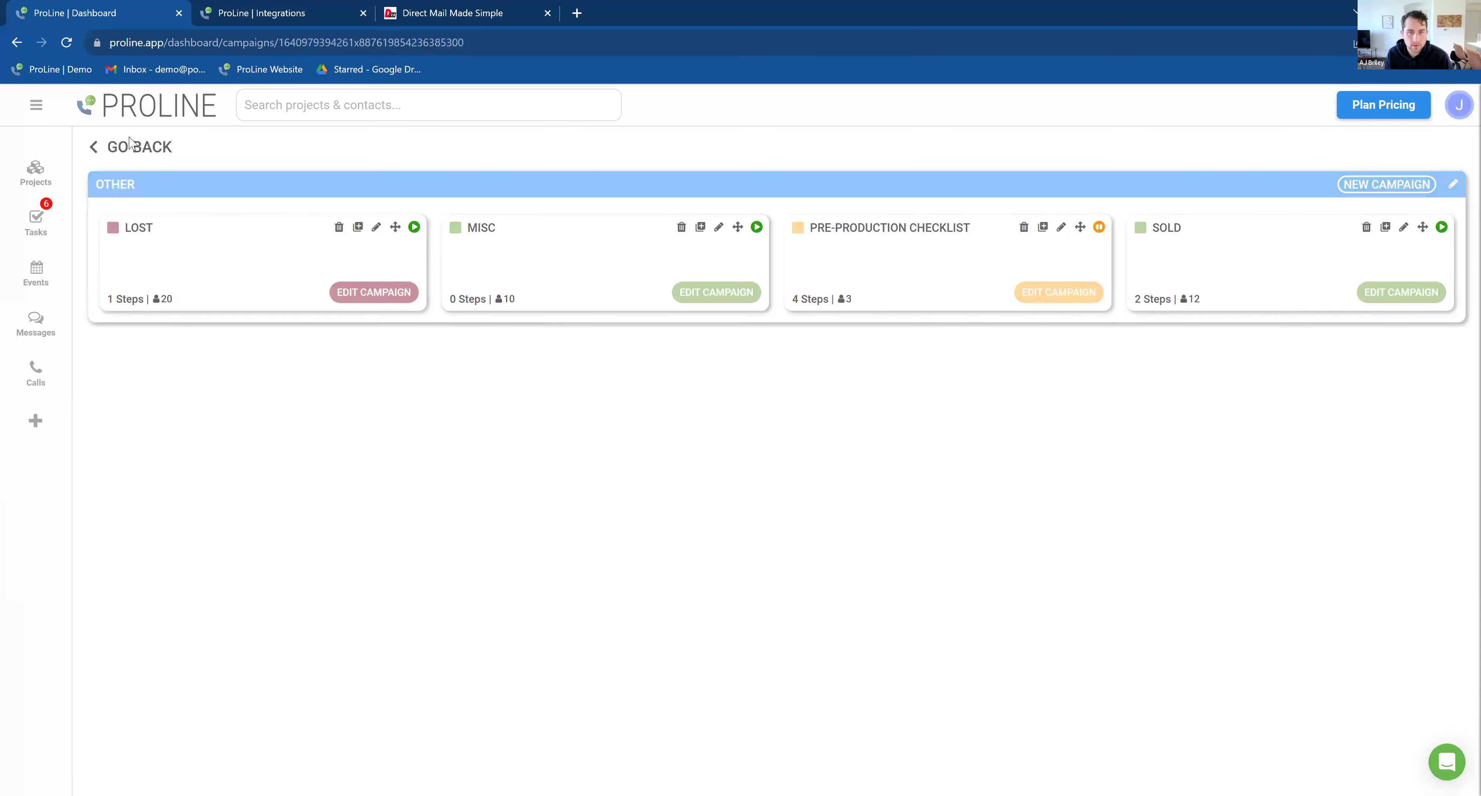
pyautogui.click(1401, 191)
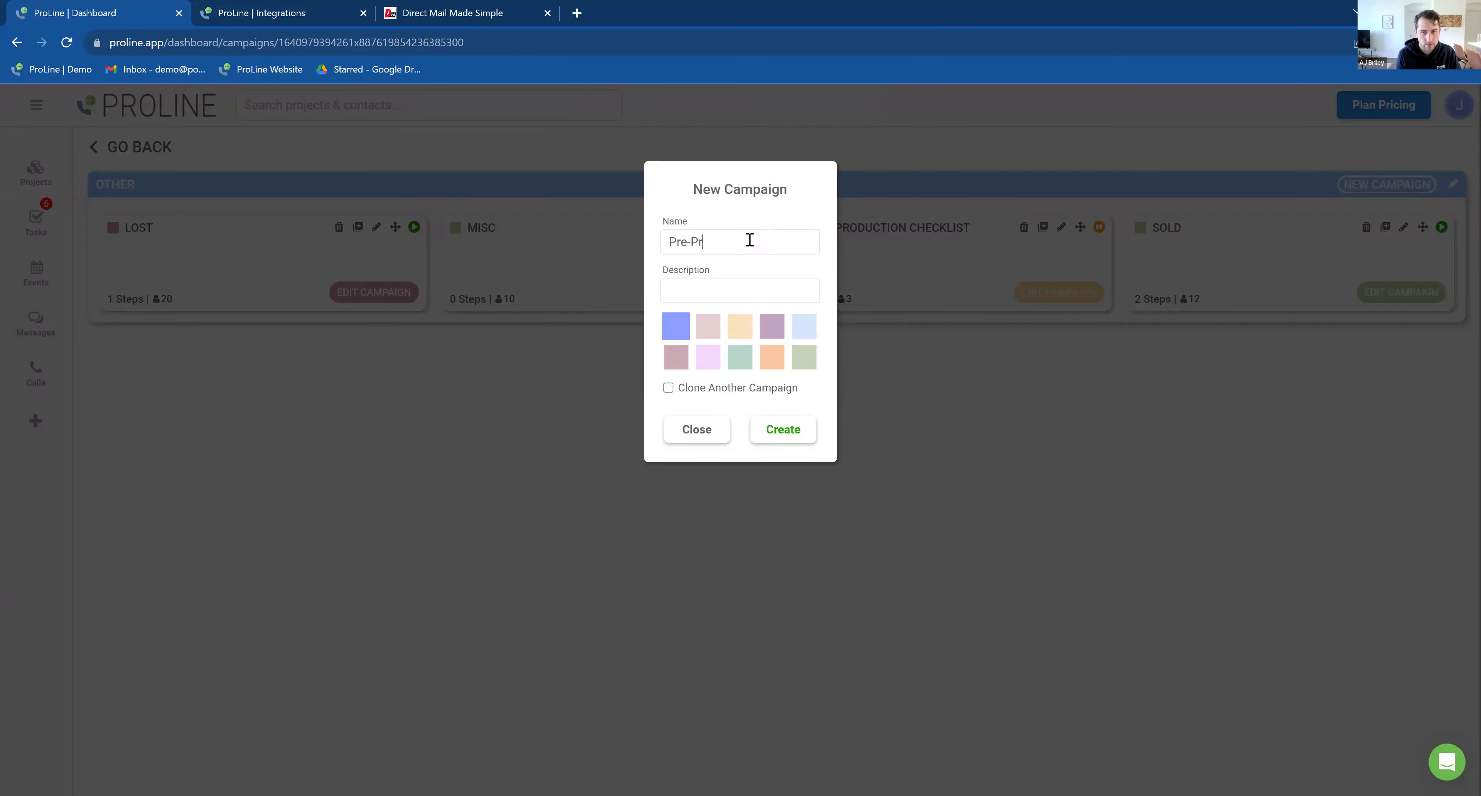
pyautogui.write('Pre-Production Siding')
pyautogui.click(782, 430)
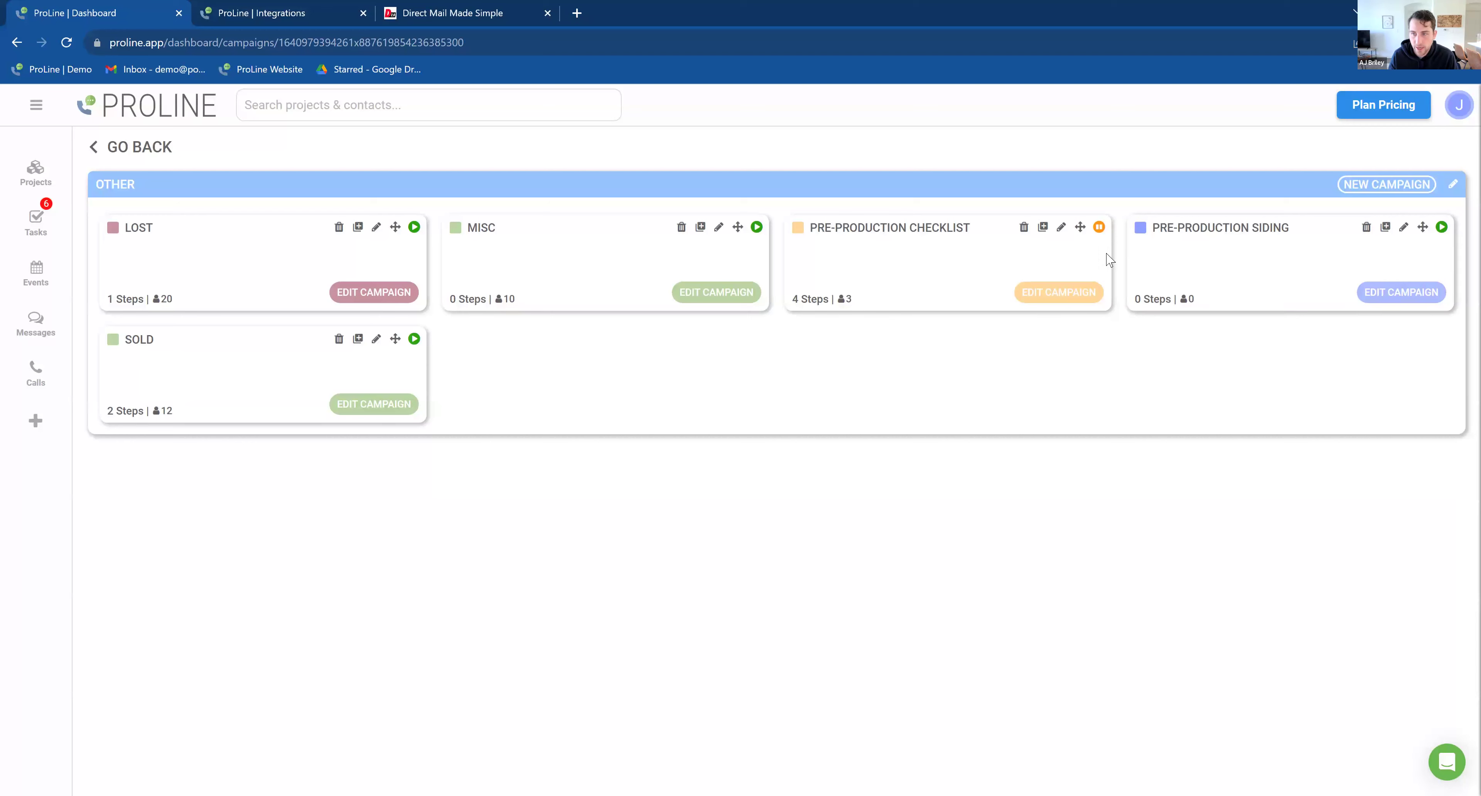
# Step: Make the Siding trigger of the Won stage start the Other | Pre-Production Siding campaign for the main contact
pyautogui.click(95, 148)
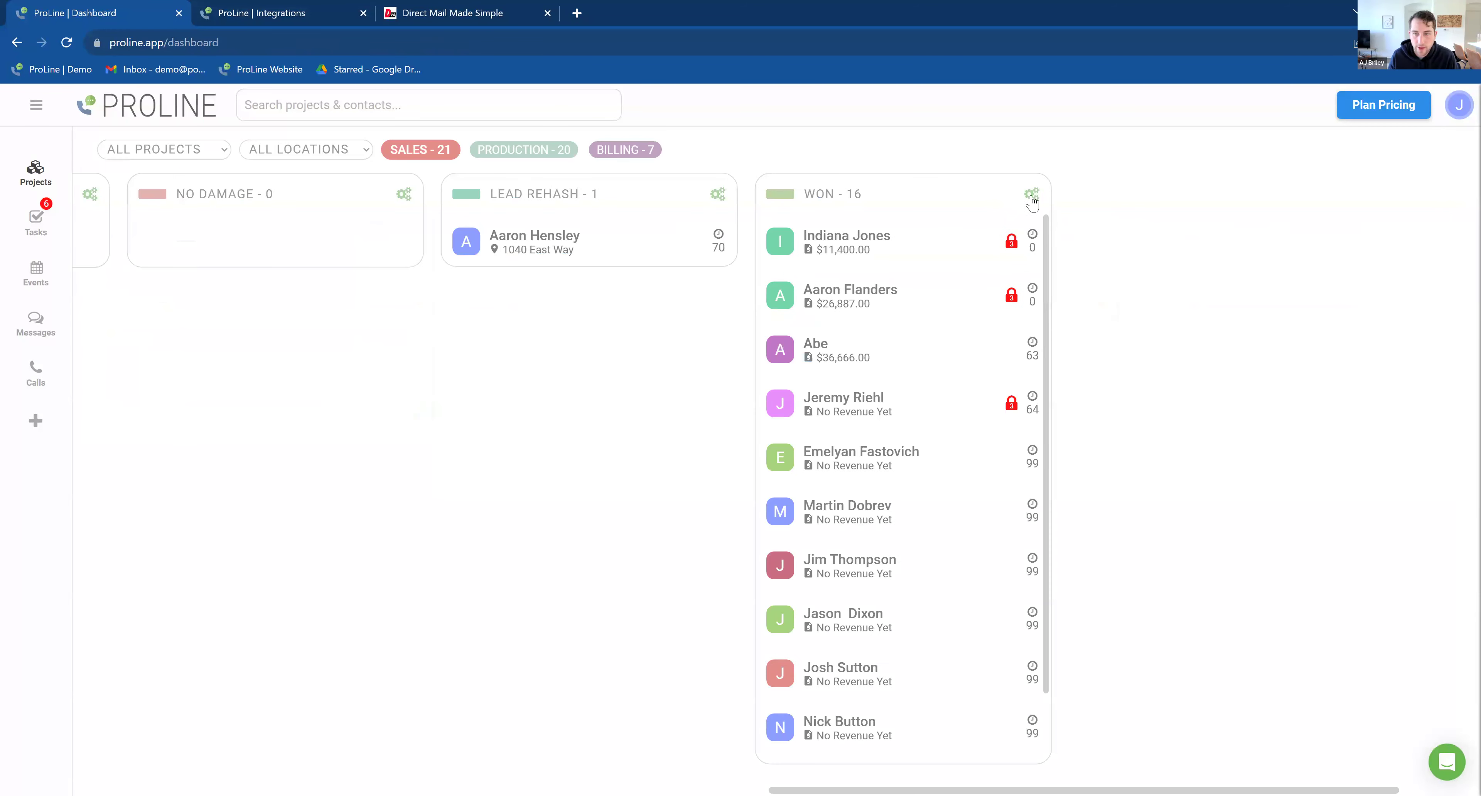
pyautogui.click(1030, 204)
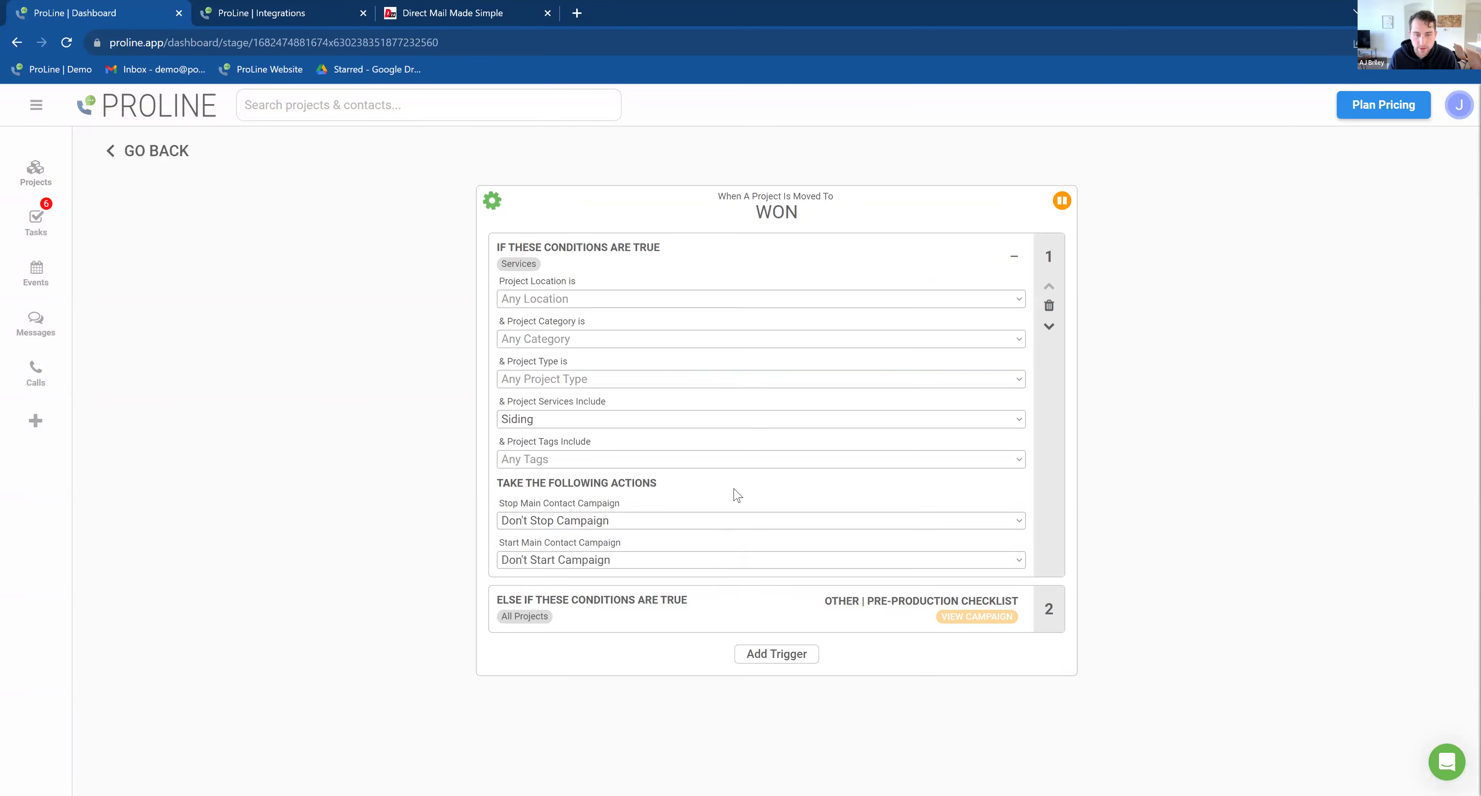
pyautogui.click(736, 560)
pyautogui.scroll(-3, 713, 500)
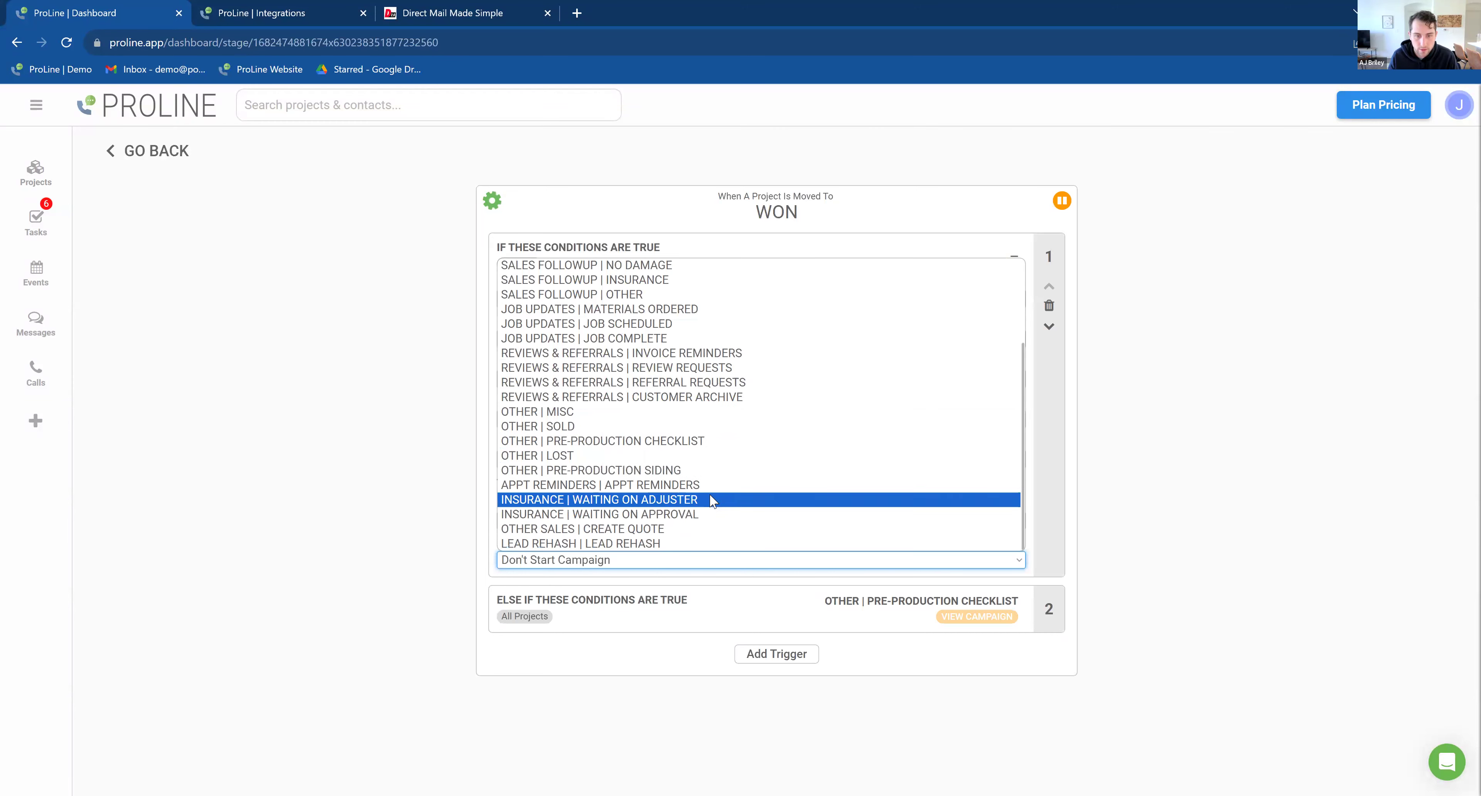
pyautogui.click(698, 477)
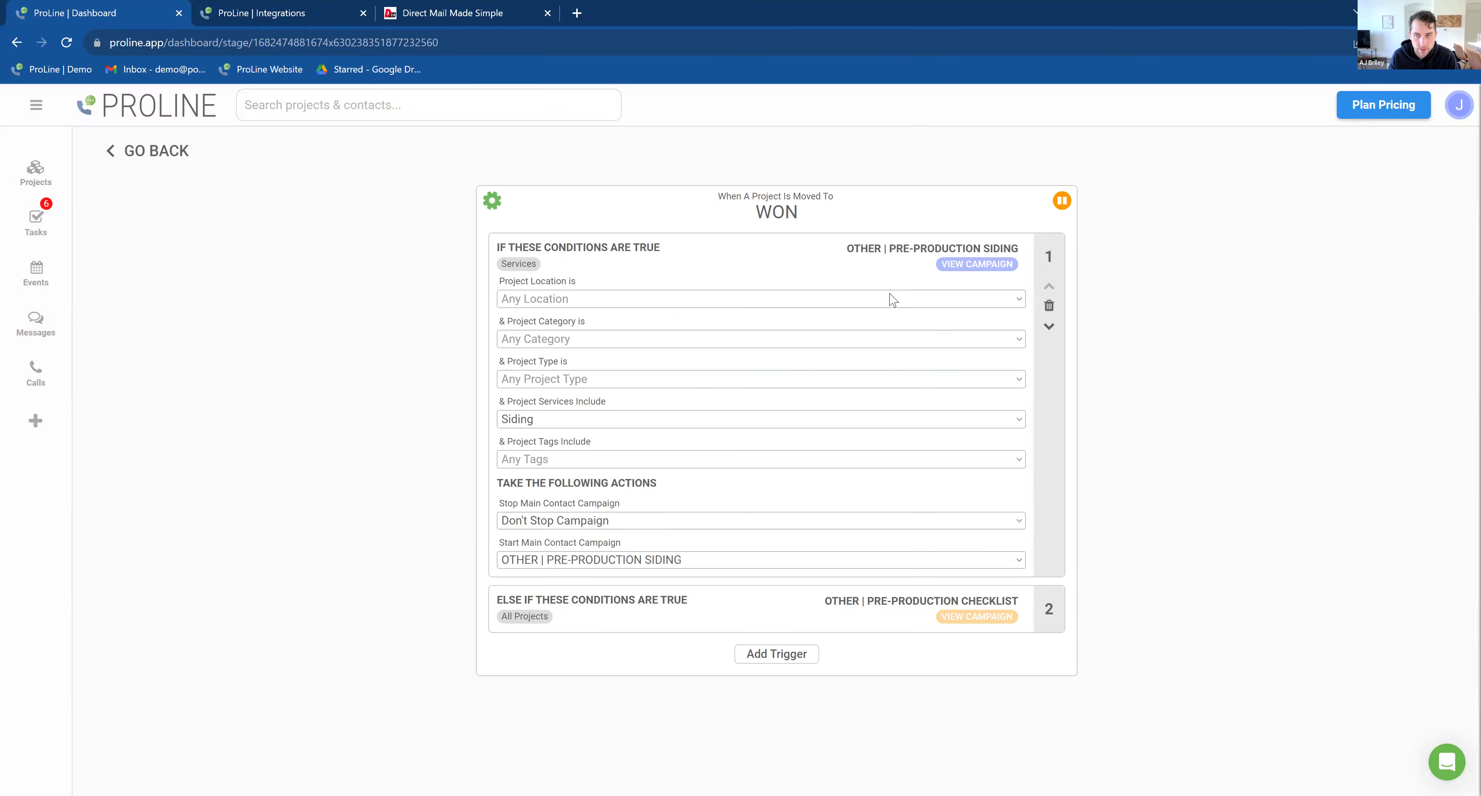
# Step: Review the conditions and campaign action of the Siding trigger in the Won stage
pyautogui.click(630, 256)
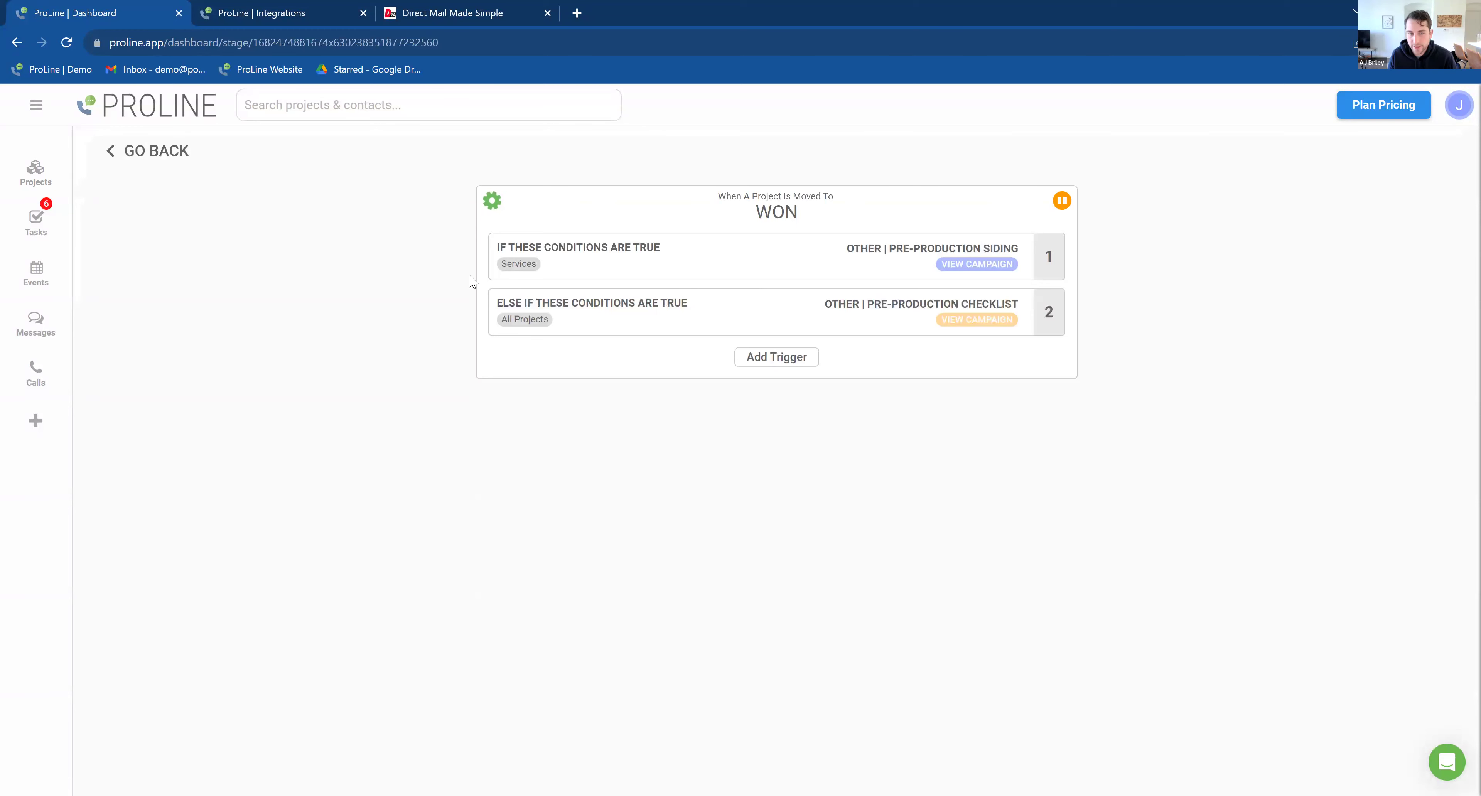
pyautogui.click(564, 258)
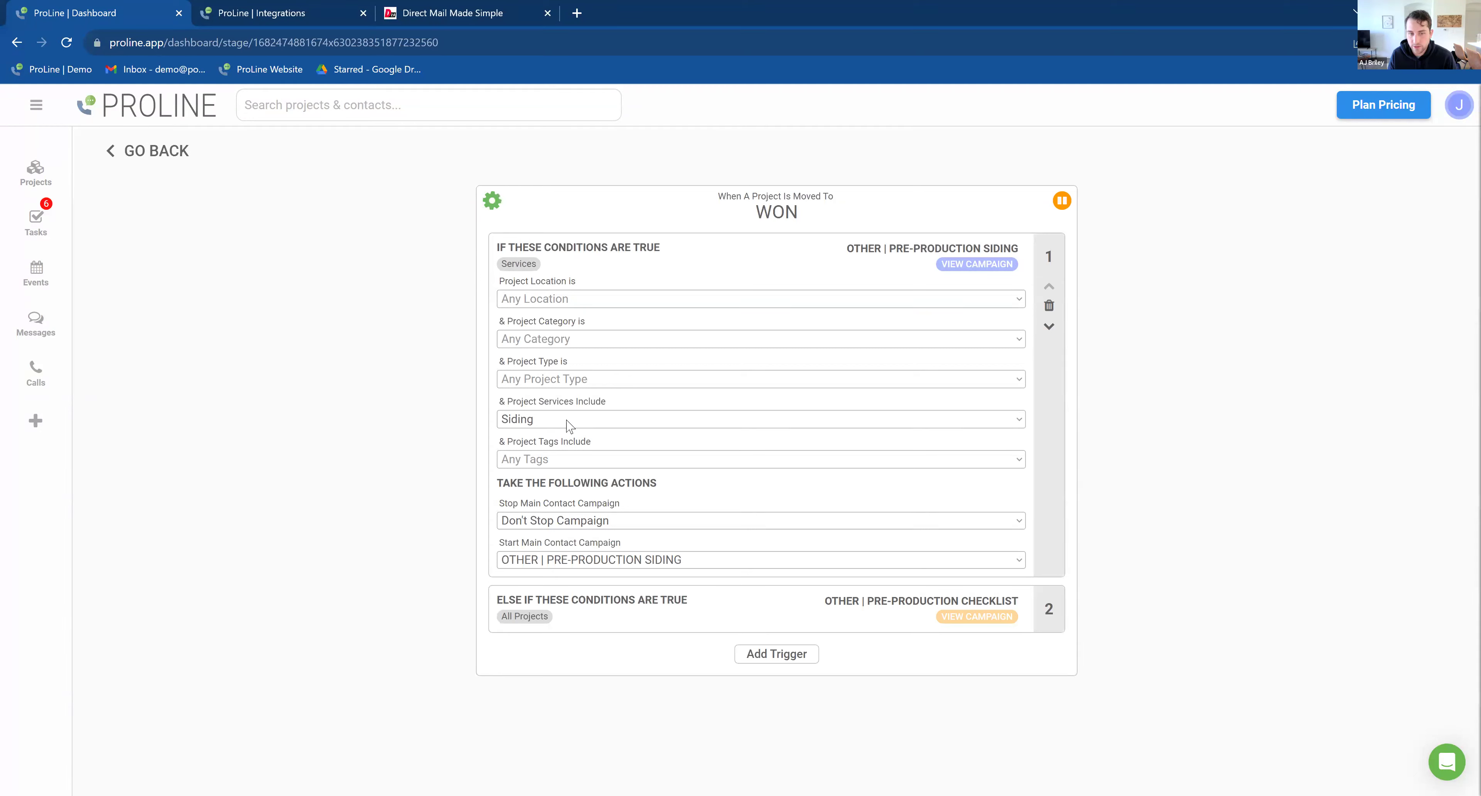
pyautogui.click(688, 259)
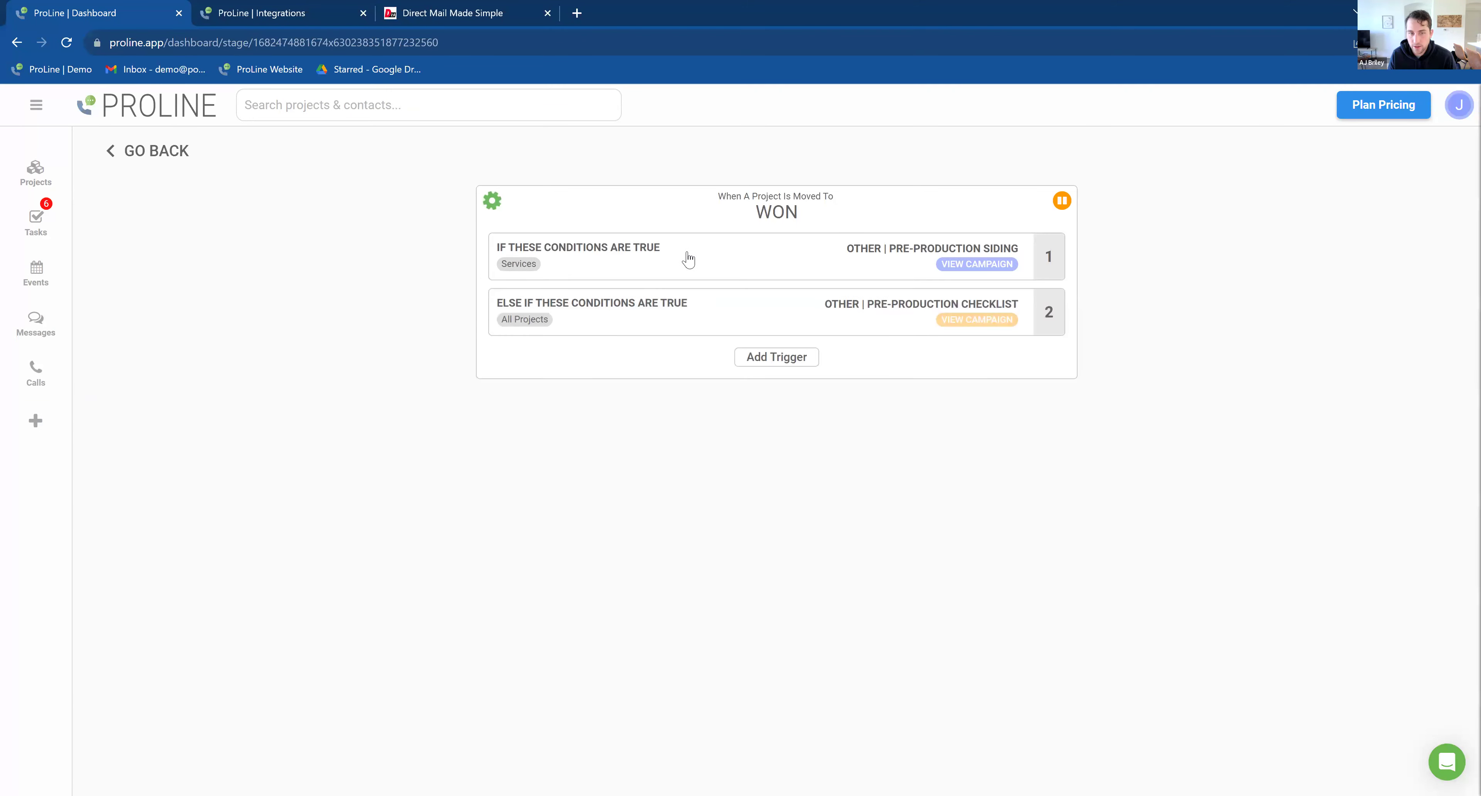
# Step: Move the Pre-Production Checklist trigger above the Siding trigger and back below it
pyautogui.click(674, 324)
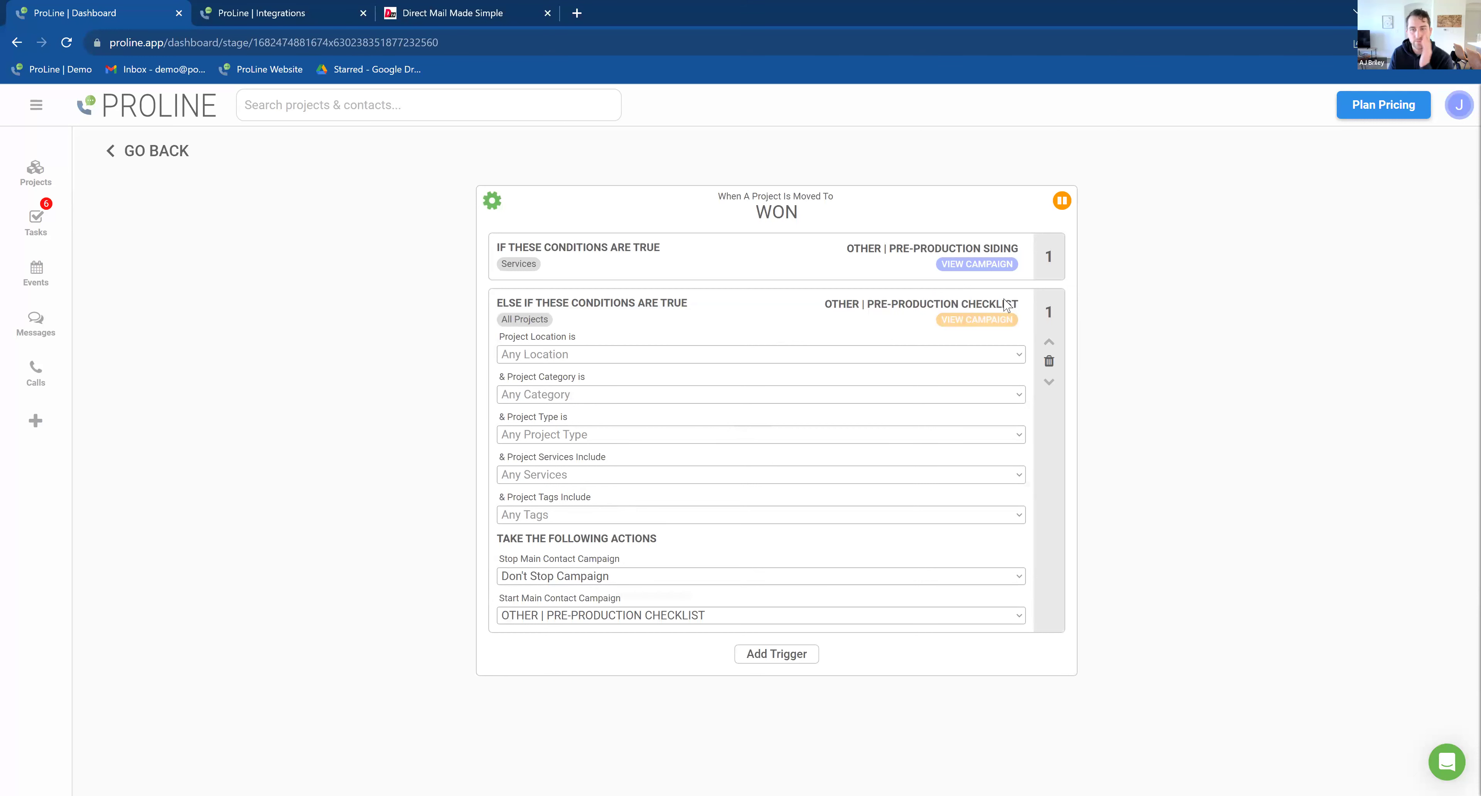
pyautogui.click(1050, 345)
pyautogui.click(887, 270)
pyautogui.click(1057, 279)
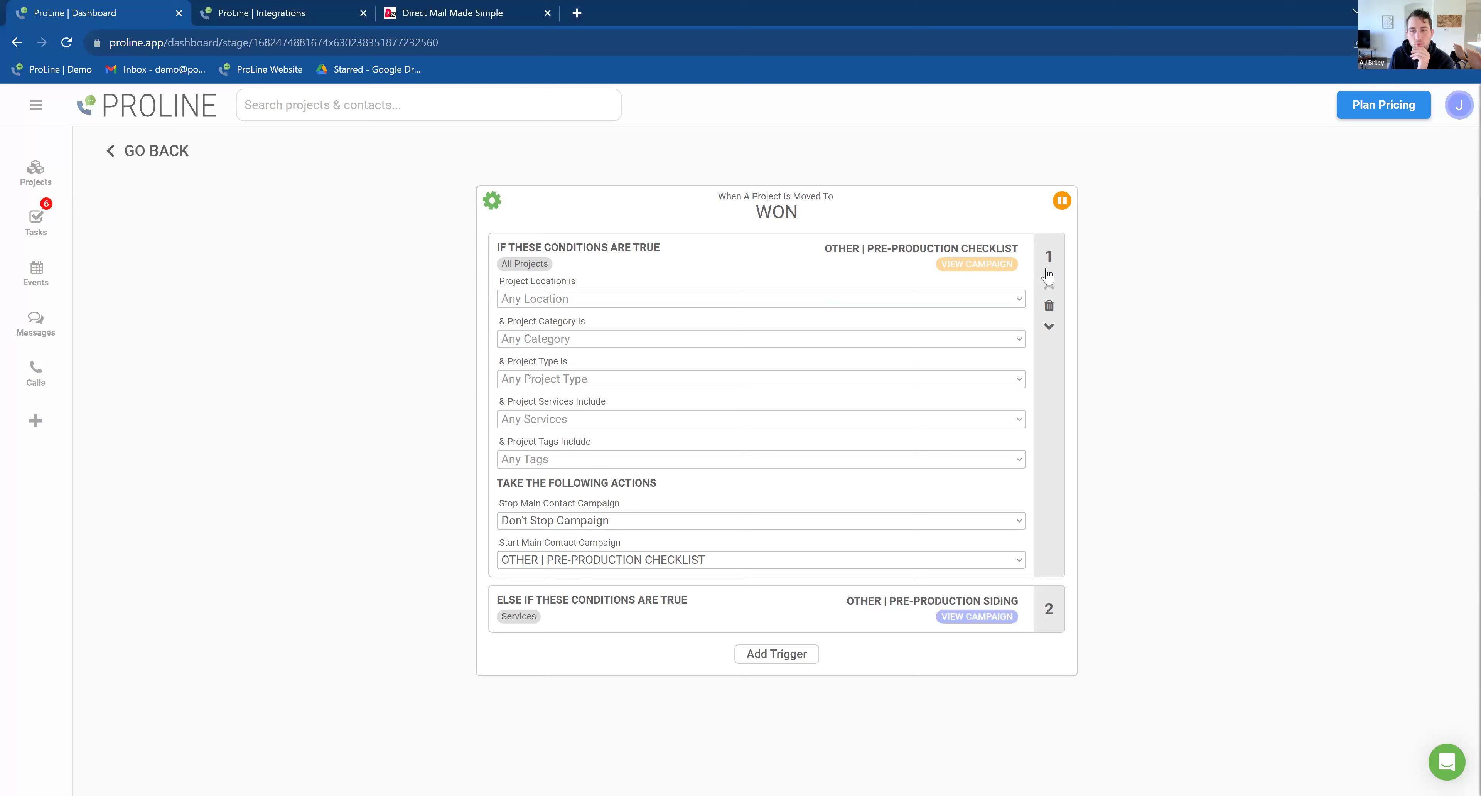
pyautogui.click(1049, 332)
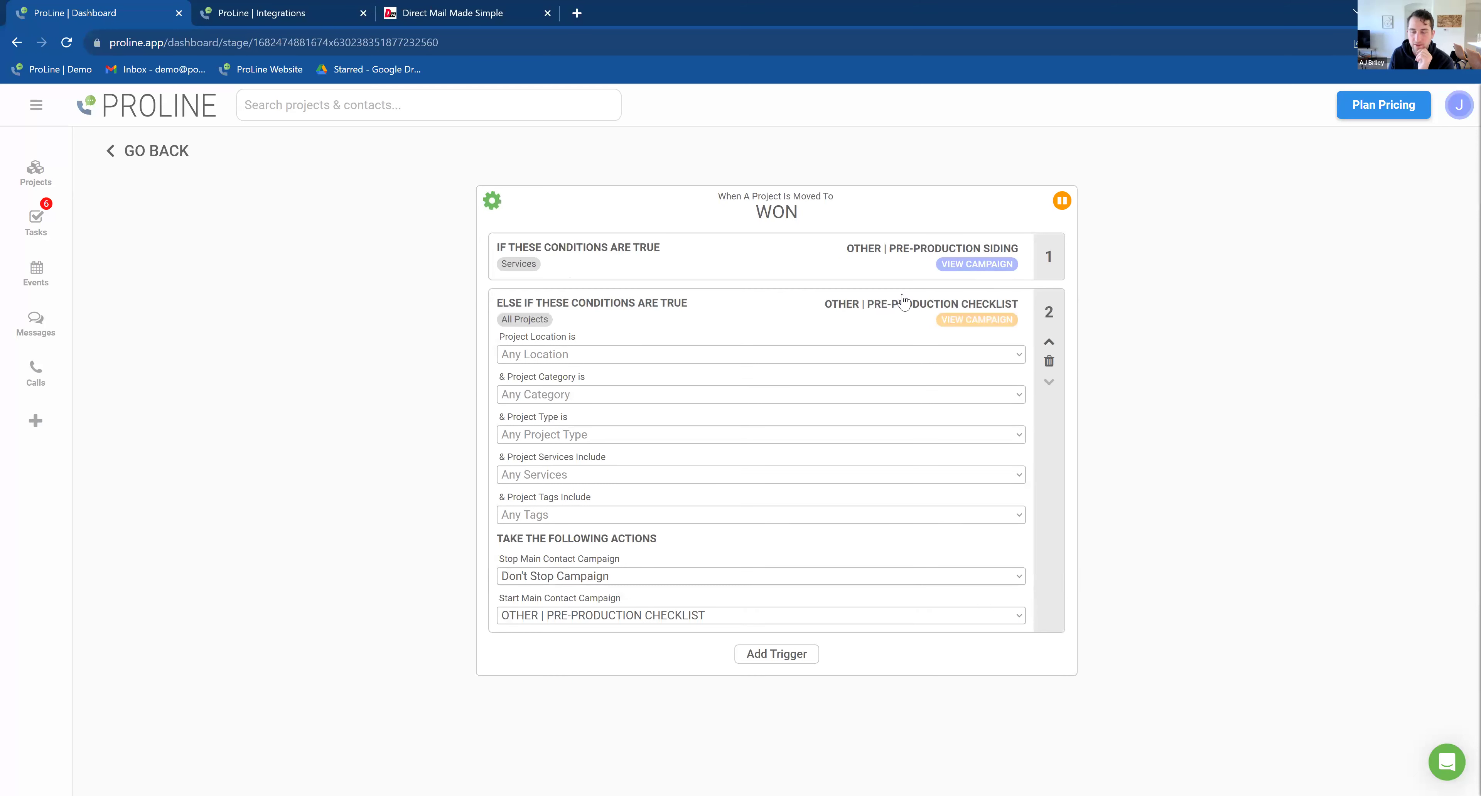
pyautogui.click(890, 306)
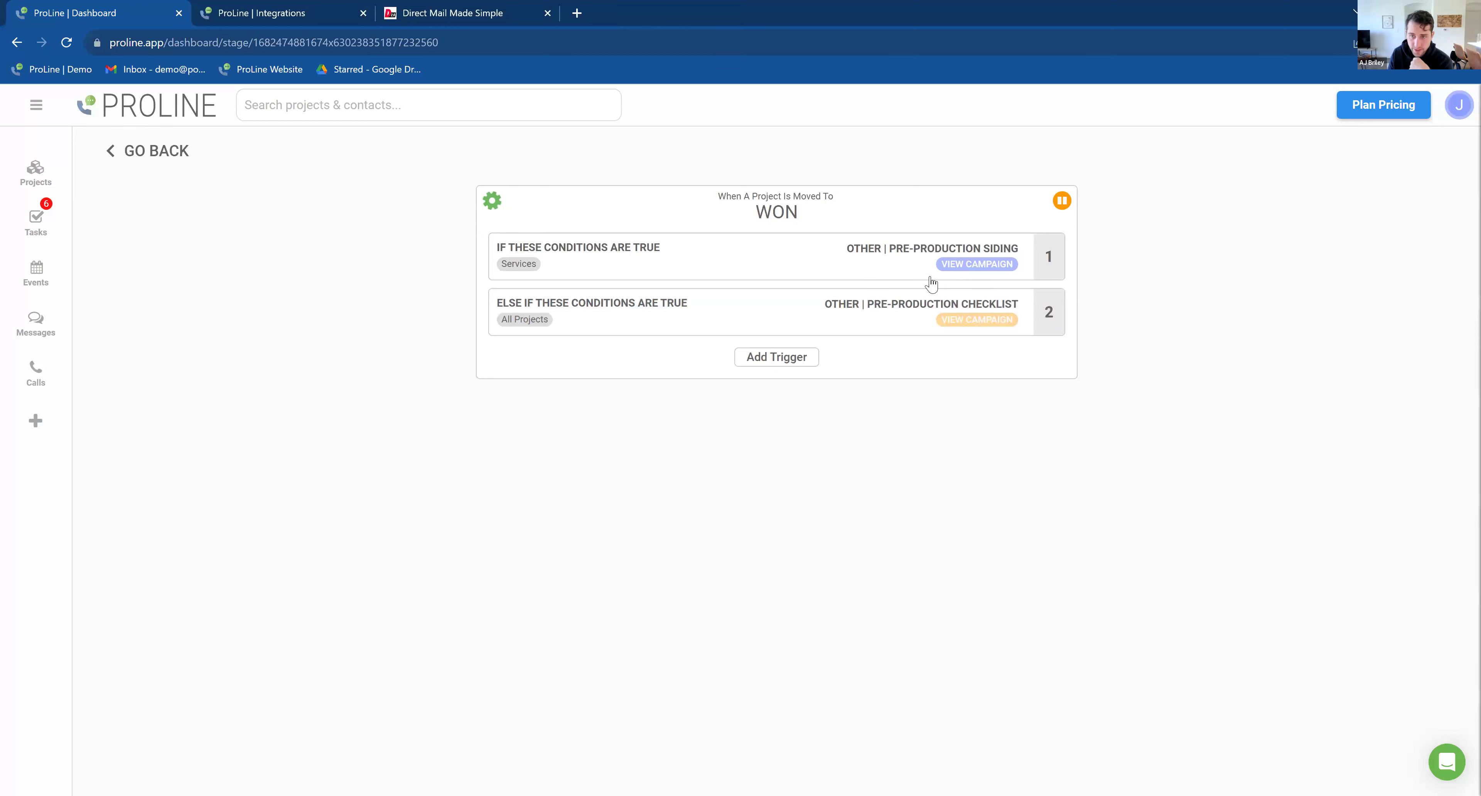
# Step: Check which project services the Siding trigger's condition can be limited to
pyautogui.click(877, 272)
pyautogui.click(580, 420)
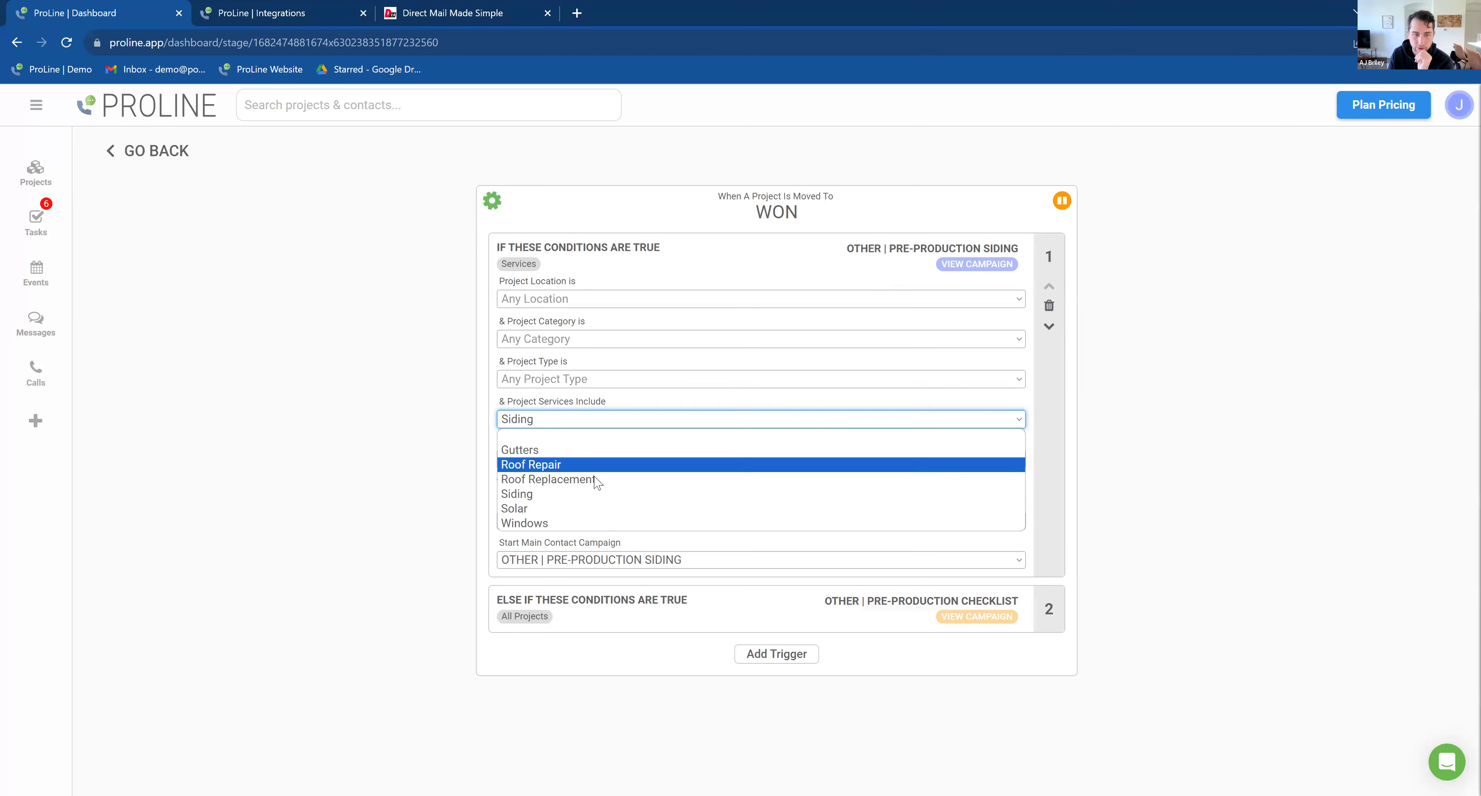
pyautogui.click(578, 264)
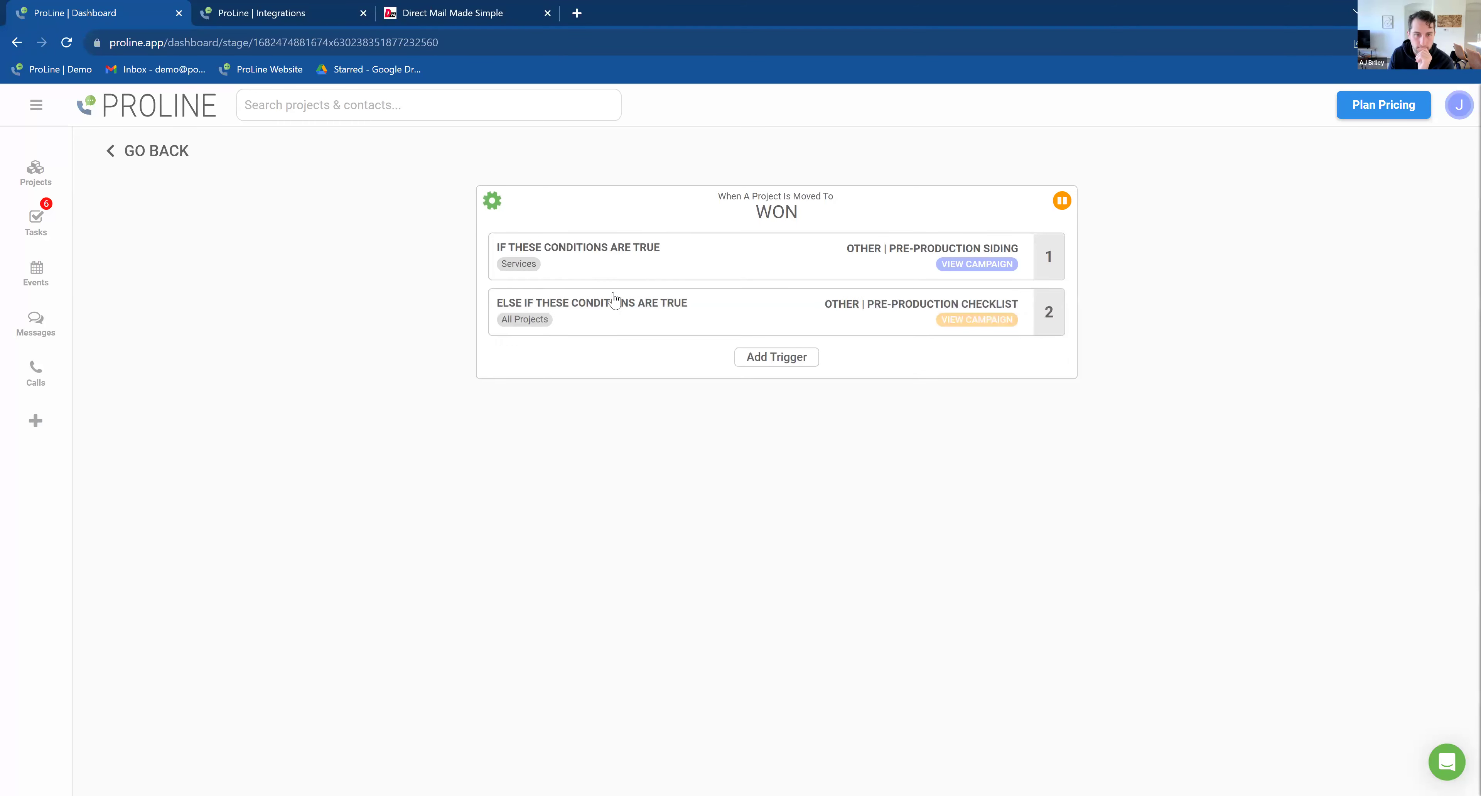
pyautogui.click(638, 266)
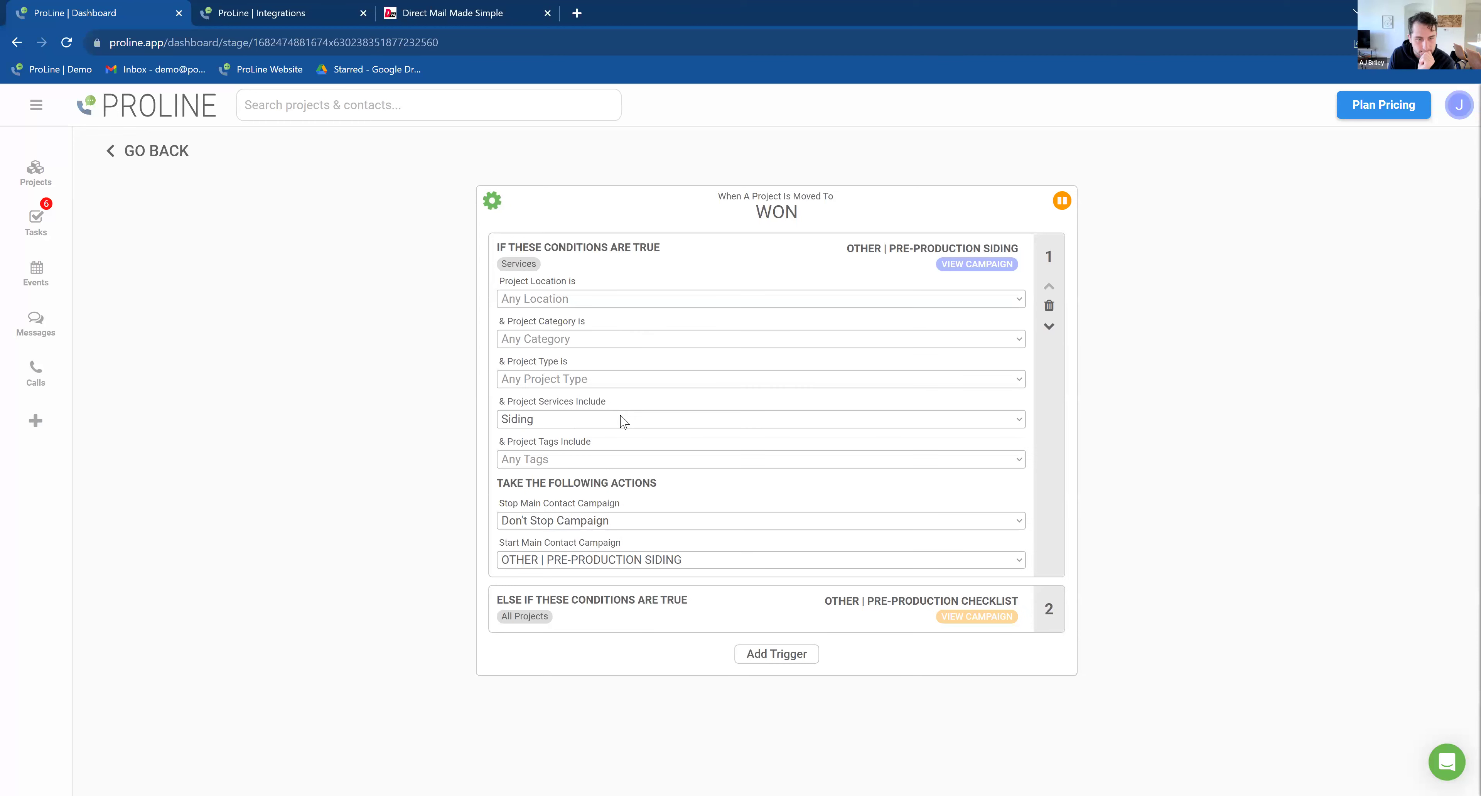
pyautogui.click(565, 425)
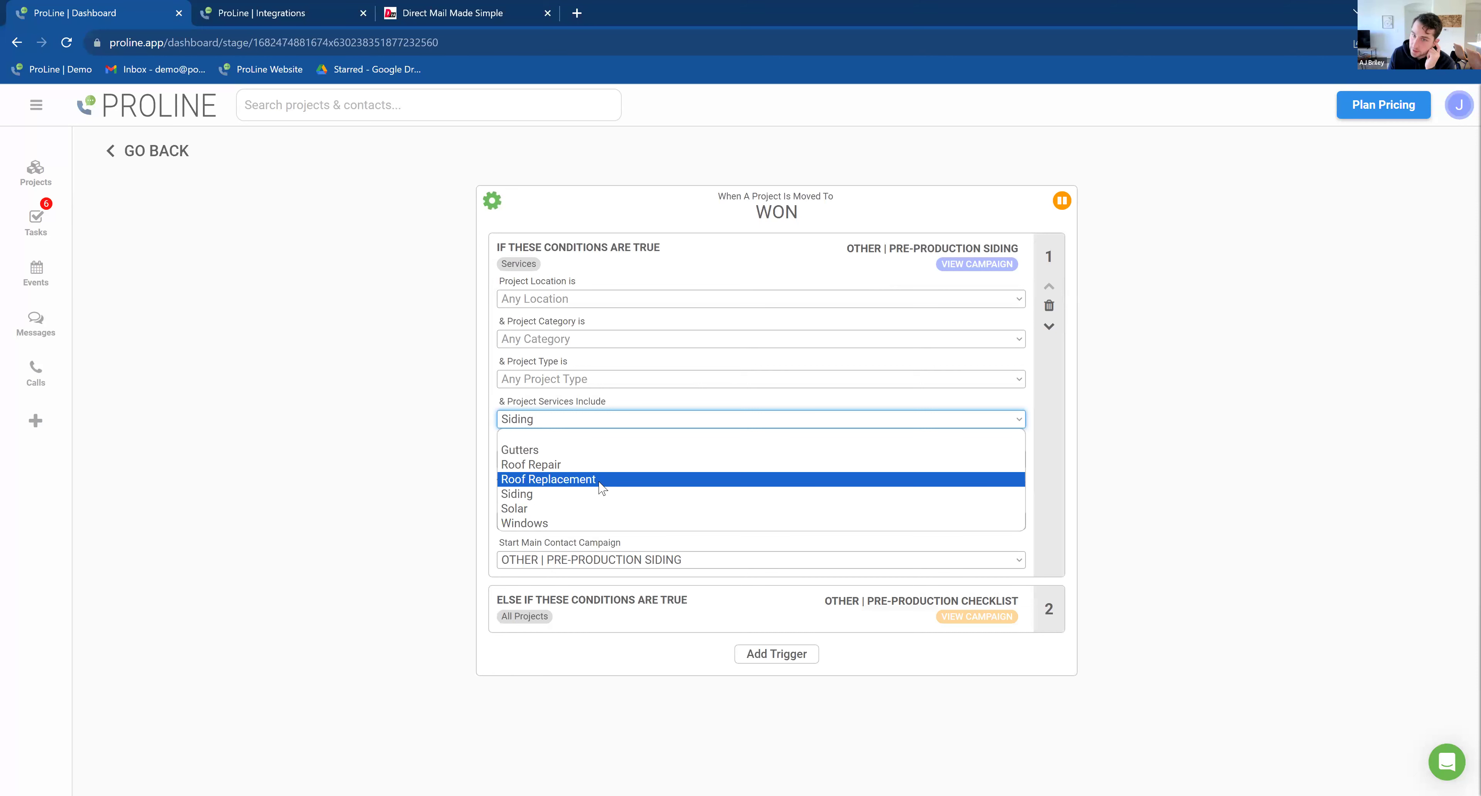
pyautogui.click(632, 269)
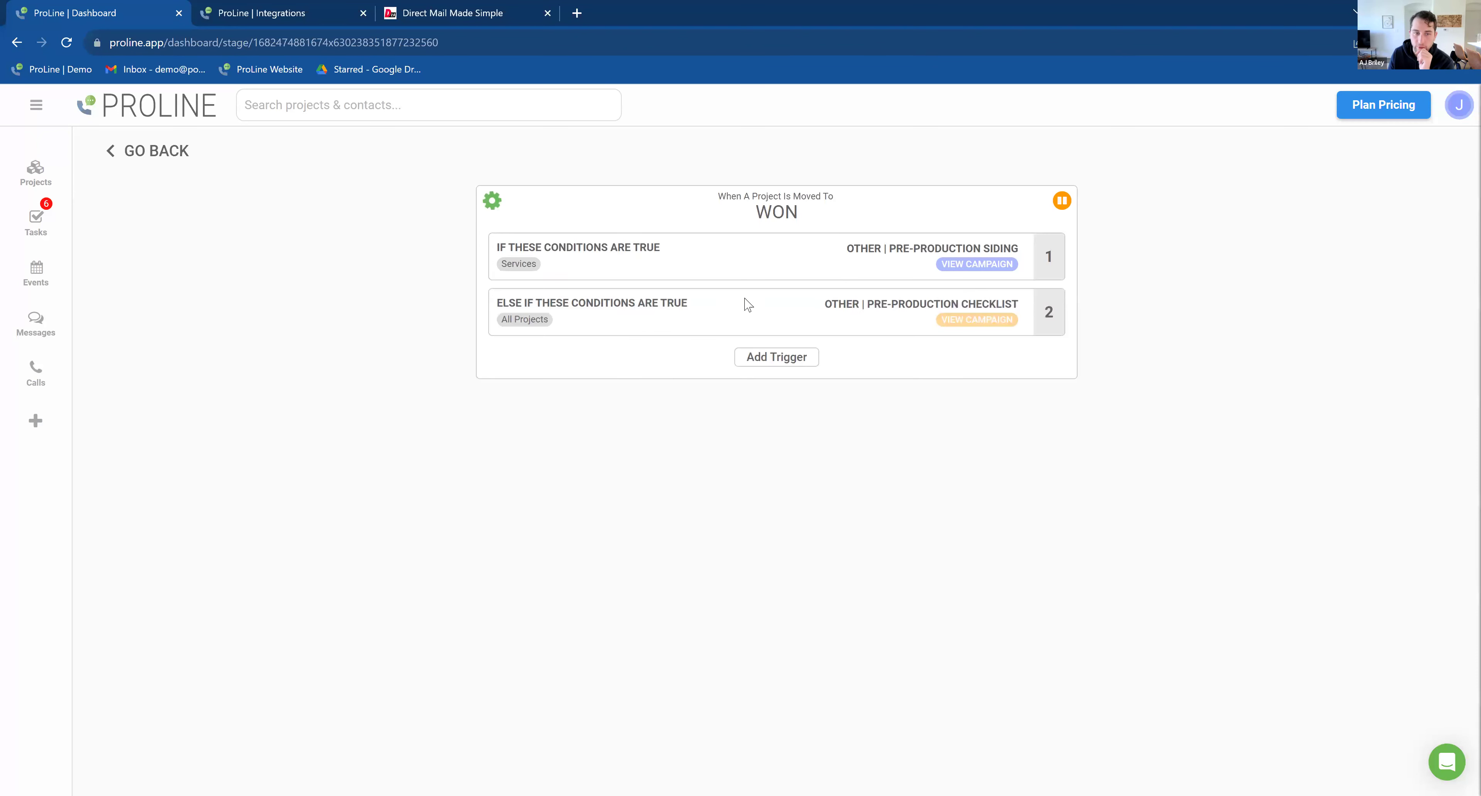
# Step: Move the Pre-Production Checklist trigger to first place and restrict it to projects whose services include Roof Replacement
pyautogui.click(1031, 326)
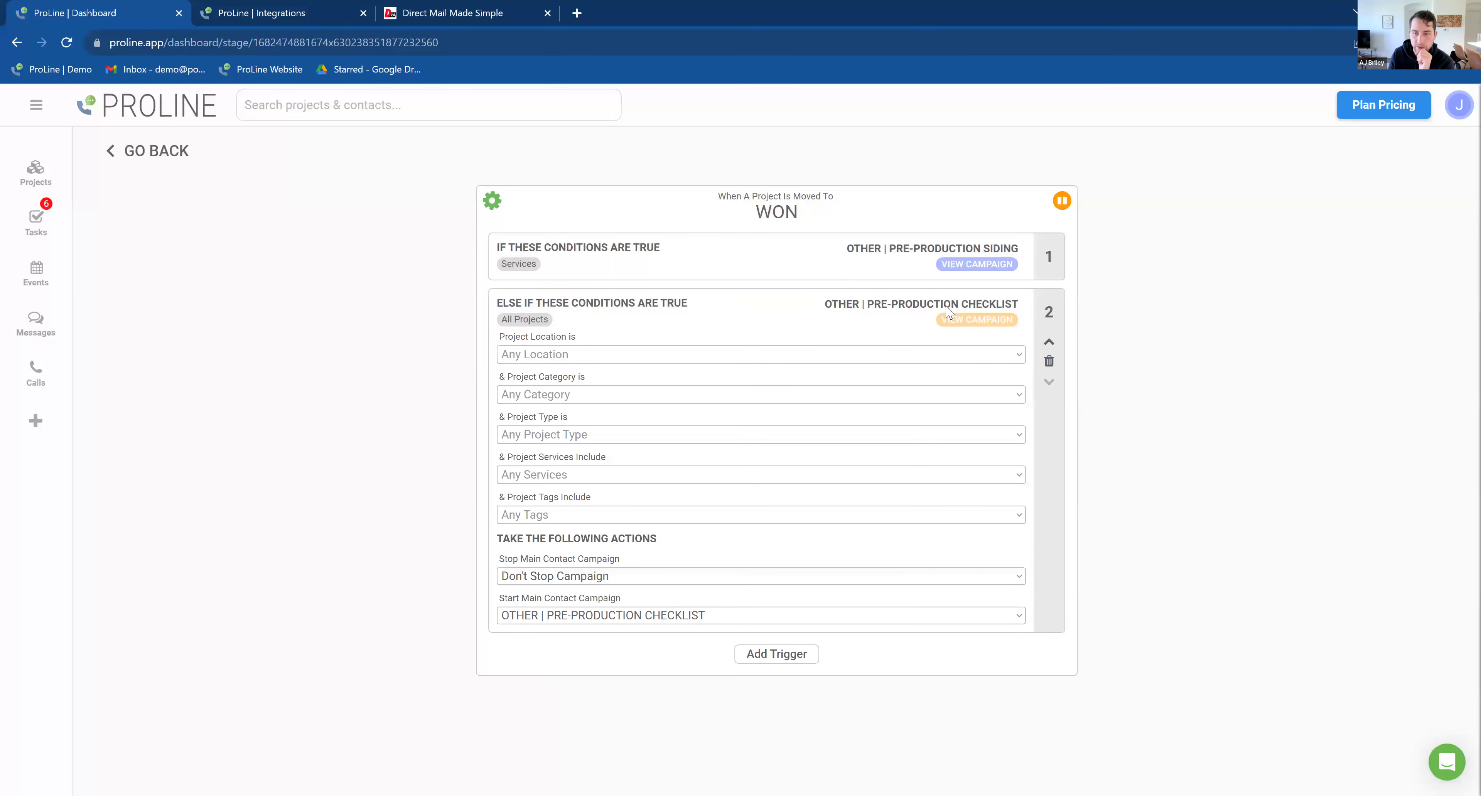
pyautogui.click(1049, 342)
pyautogui.click(833, 277)
pyautogui.click(601, 274)
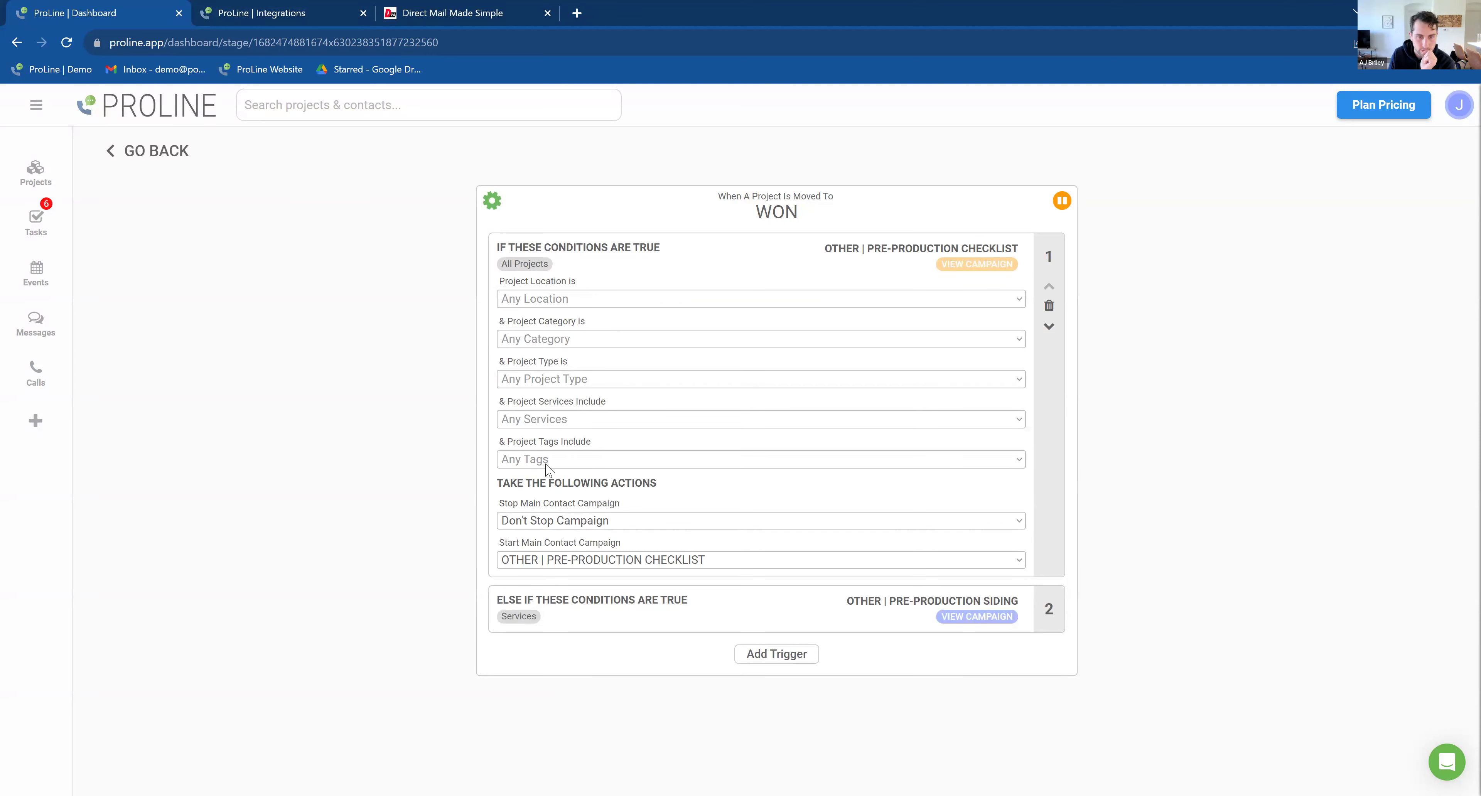
pyautogui.click(554, 423)
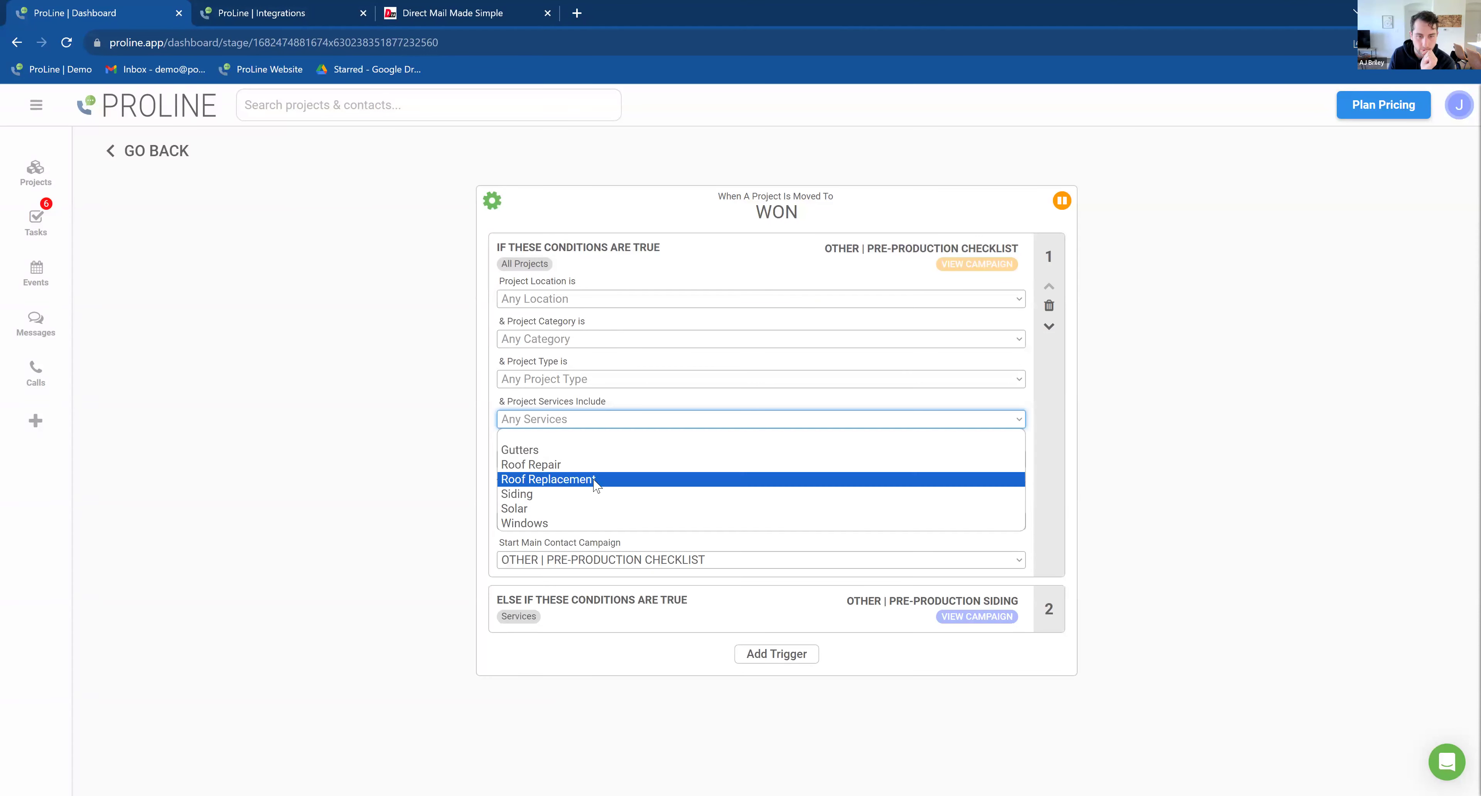
pyautogui.click(633, 268)
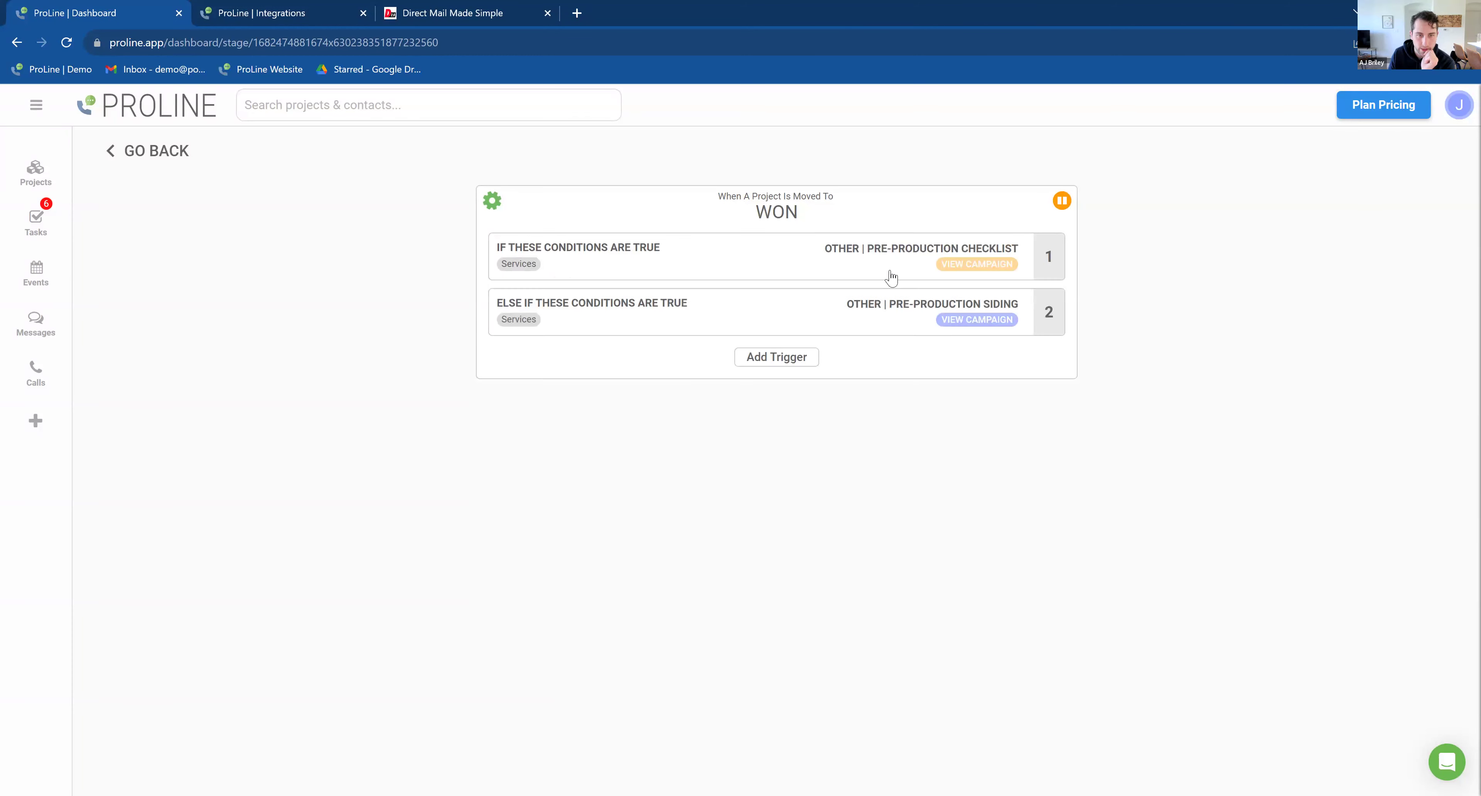
pyautogui.click(983, 264)
pyautogui.click(167, 151)
# Step: Add a third Won trigger for all projects that starts the Other | Pre-Production Checklist campaign for the main contact
pyautogui.click(804, 367)
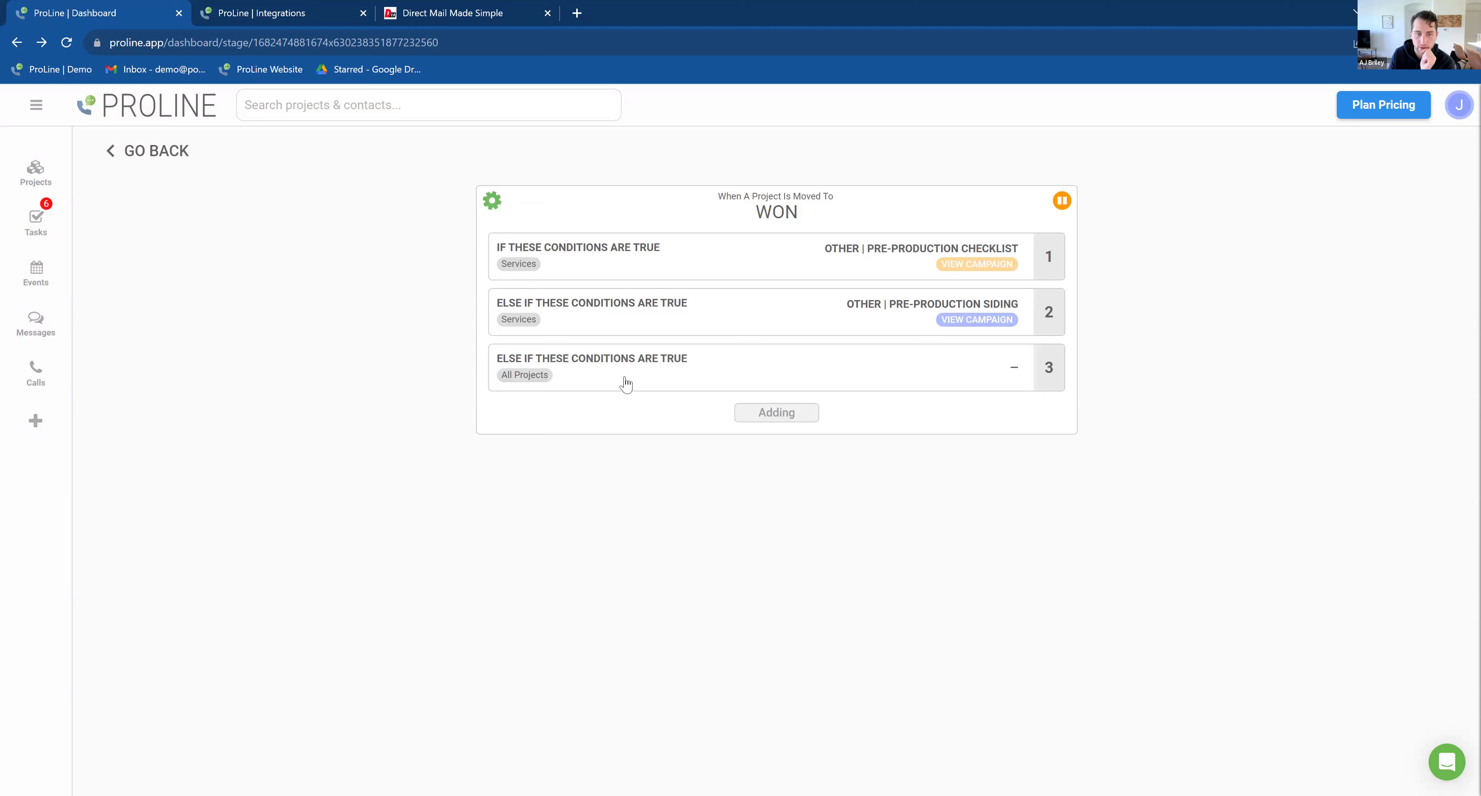
pyautogui.click(621, 381)
pyautogui.click(576, 532)
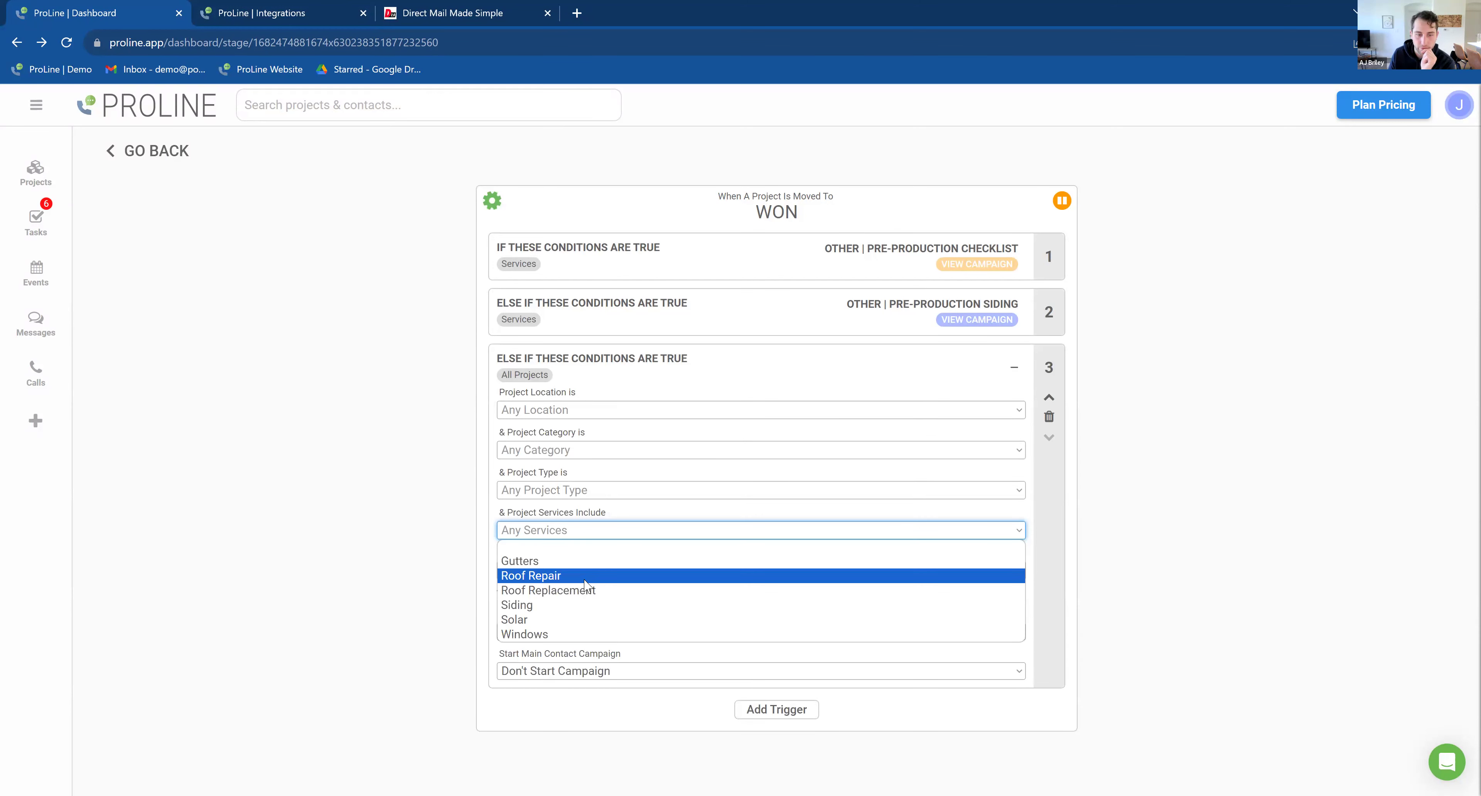
pyautogui.click(586, 577)
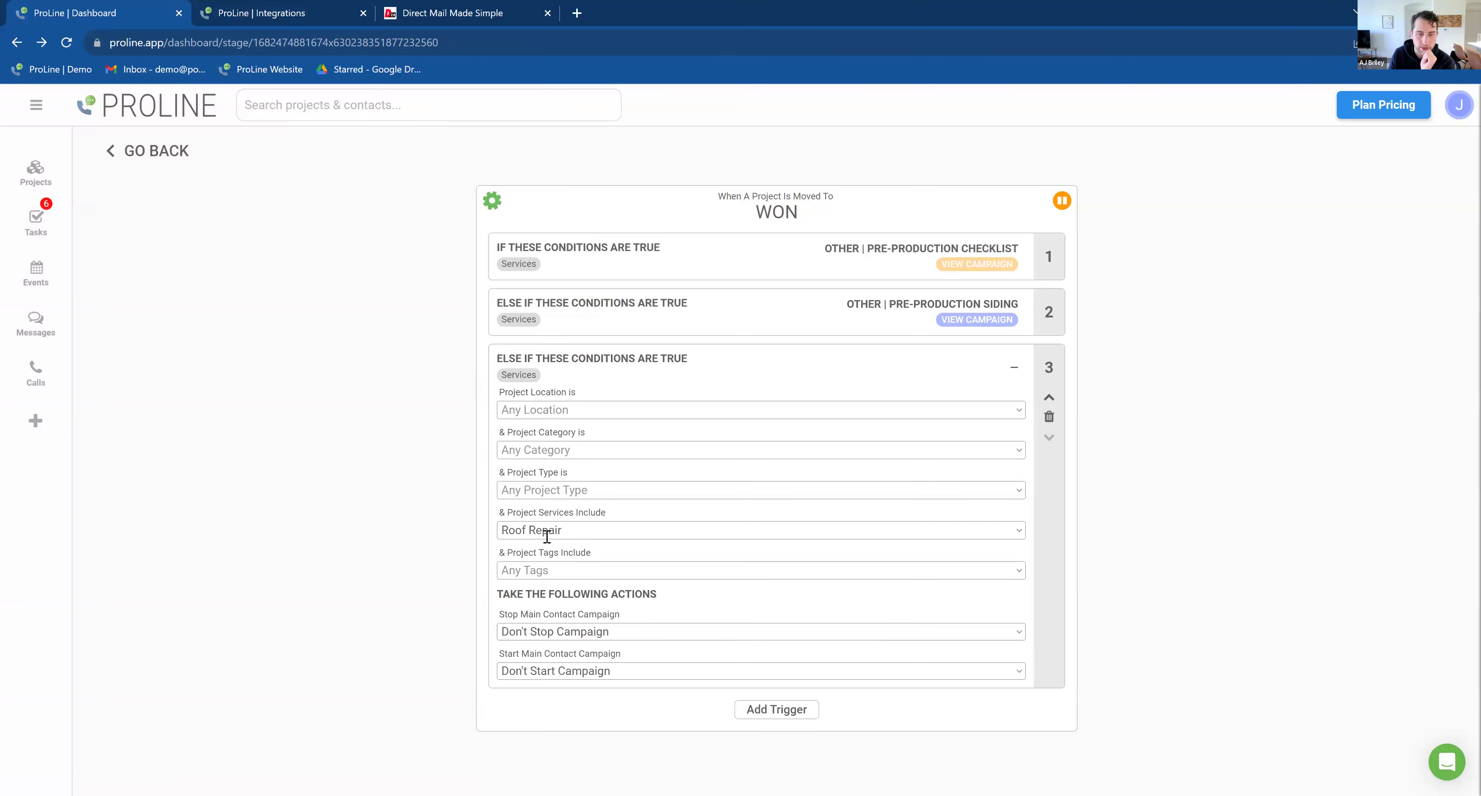
pyautogui.click(590, 677)
pyautogui.scroll(-3, 708, 599)
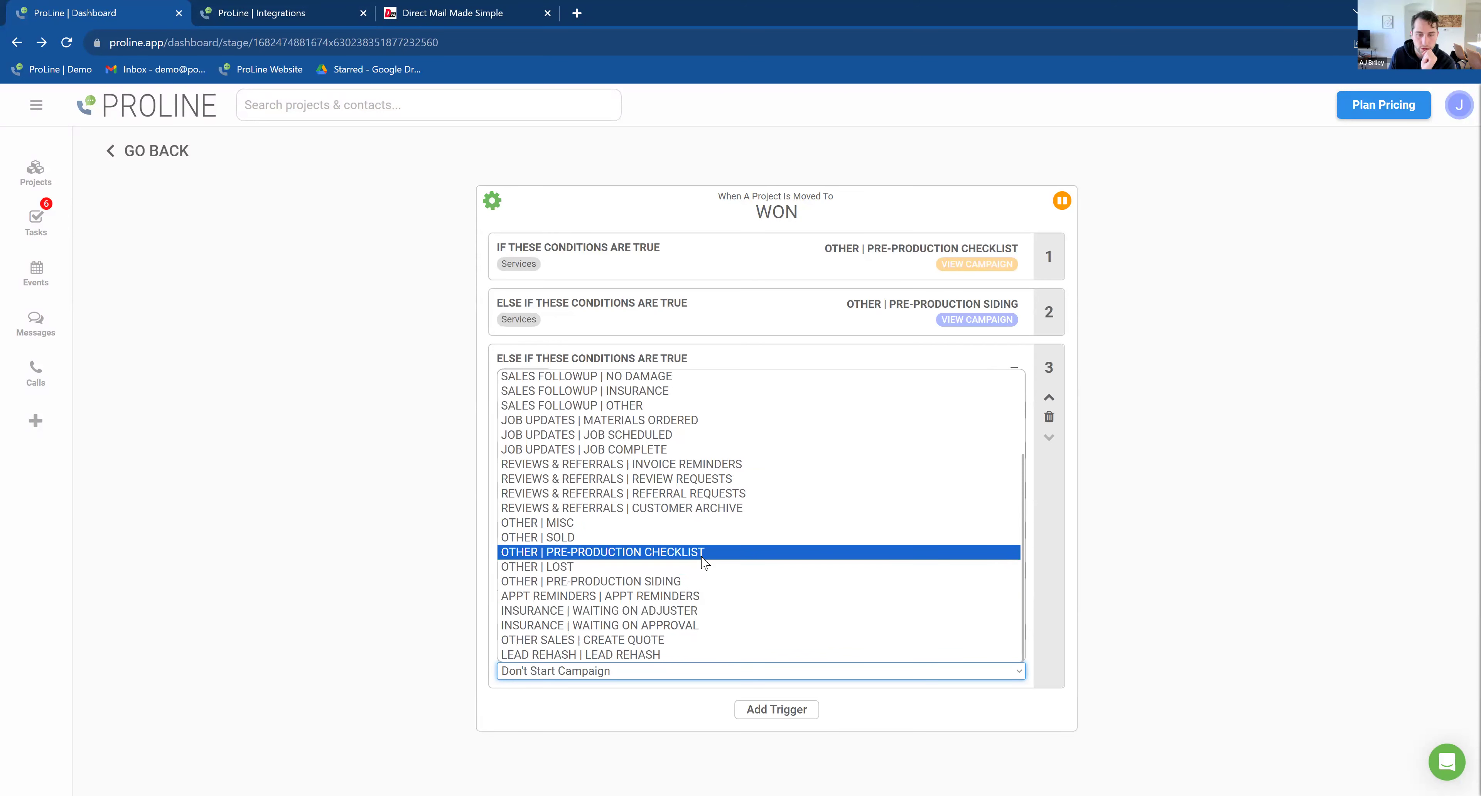
pyautogui.click(771, 358)
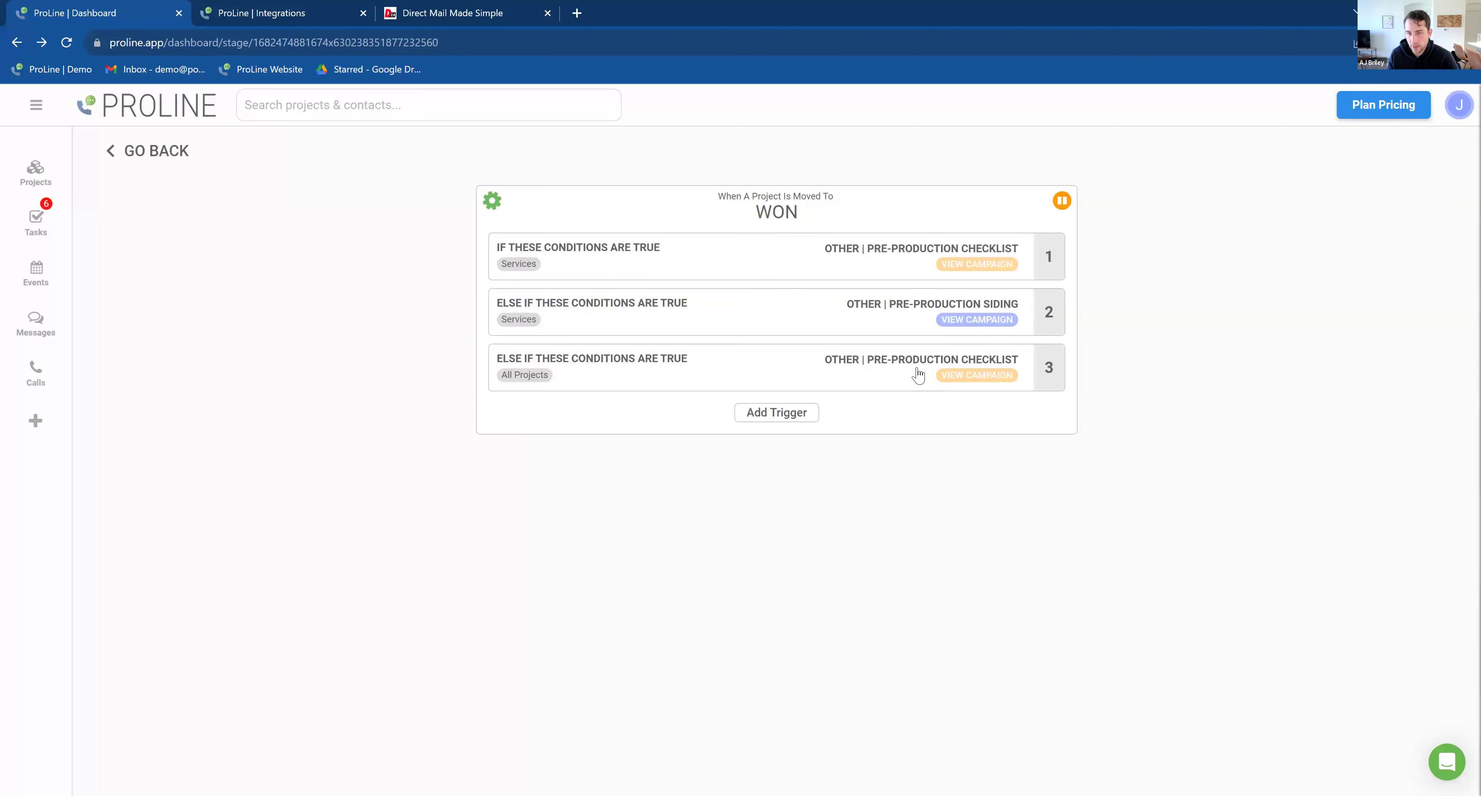
# Step: Review the conditions and started campaigns of all three Won triggers
pyautogui.click(614, 267)
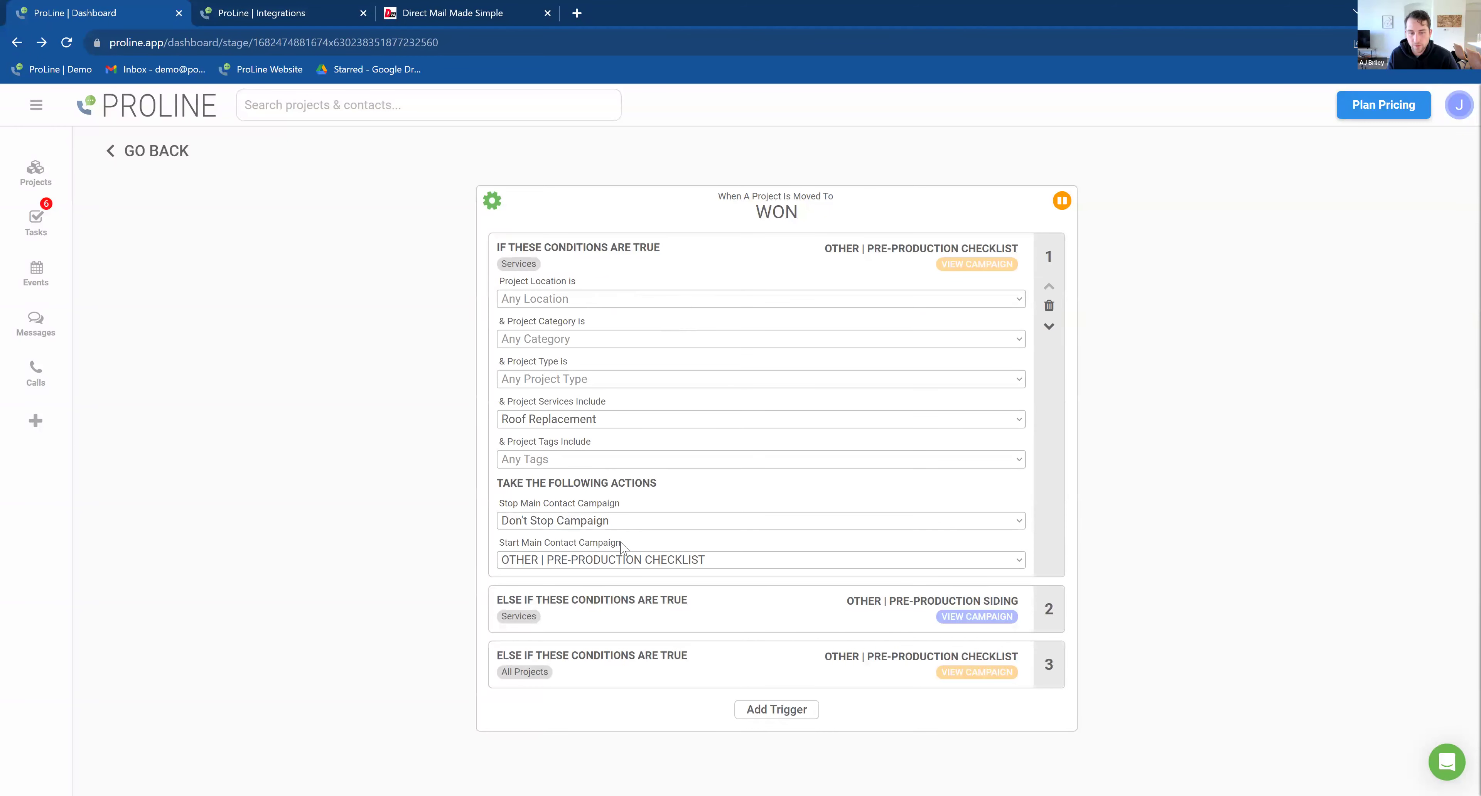
pyautogui.click(742, 263)
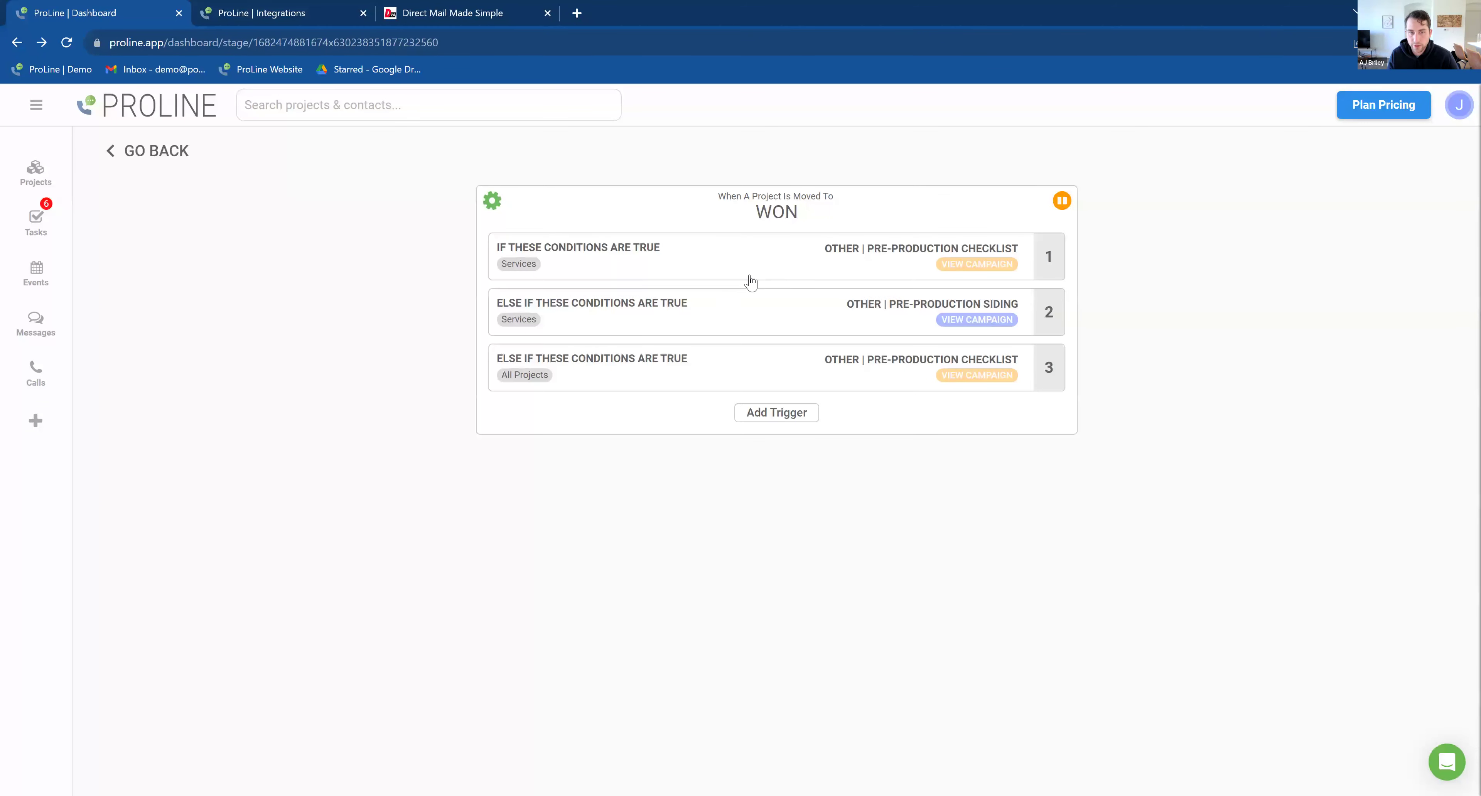
pyautogui.click(758, 309)
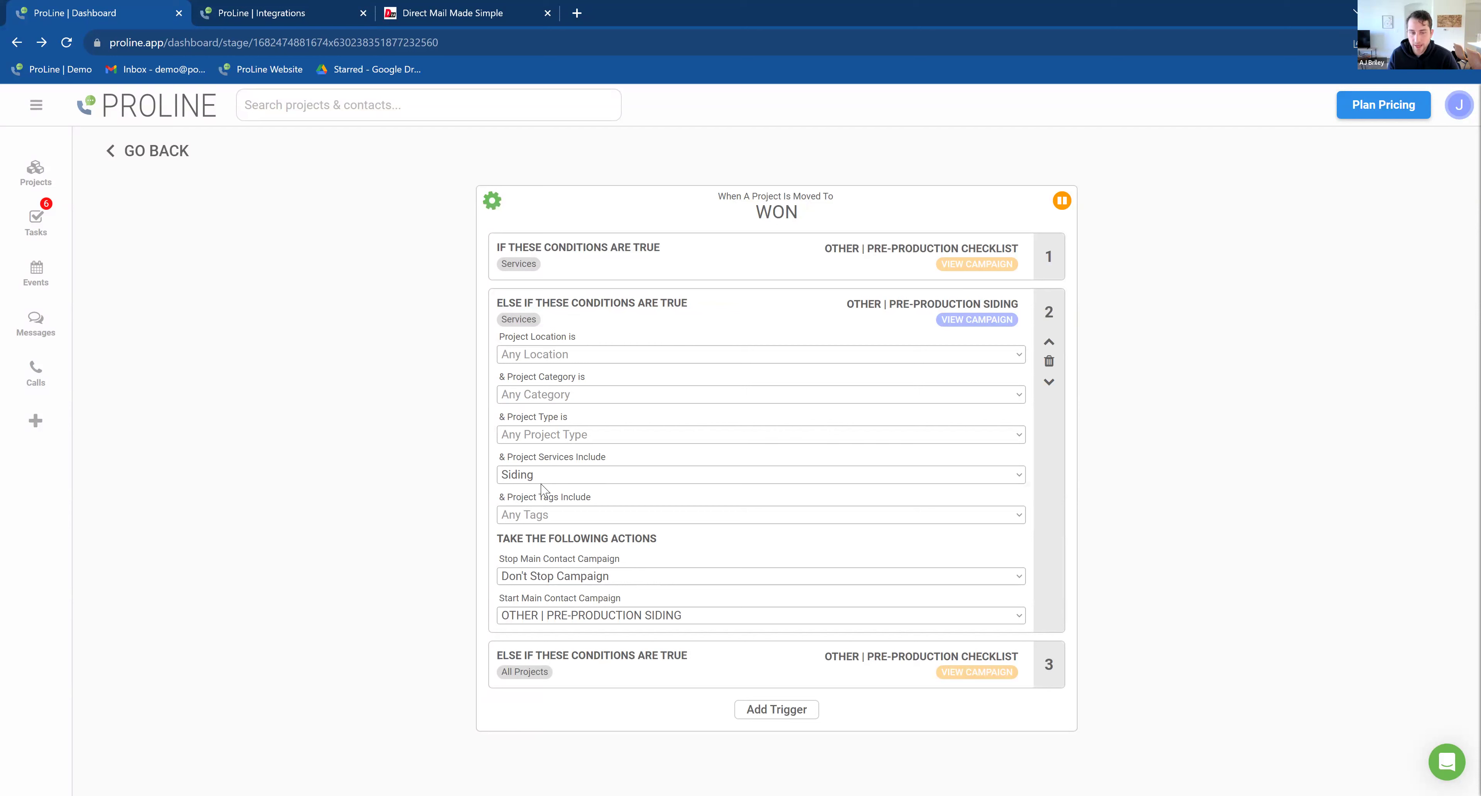
pyautogui.click(909, 324)
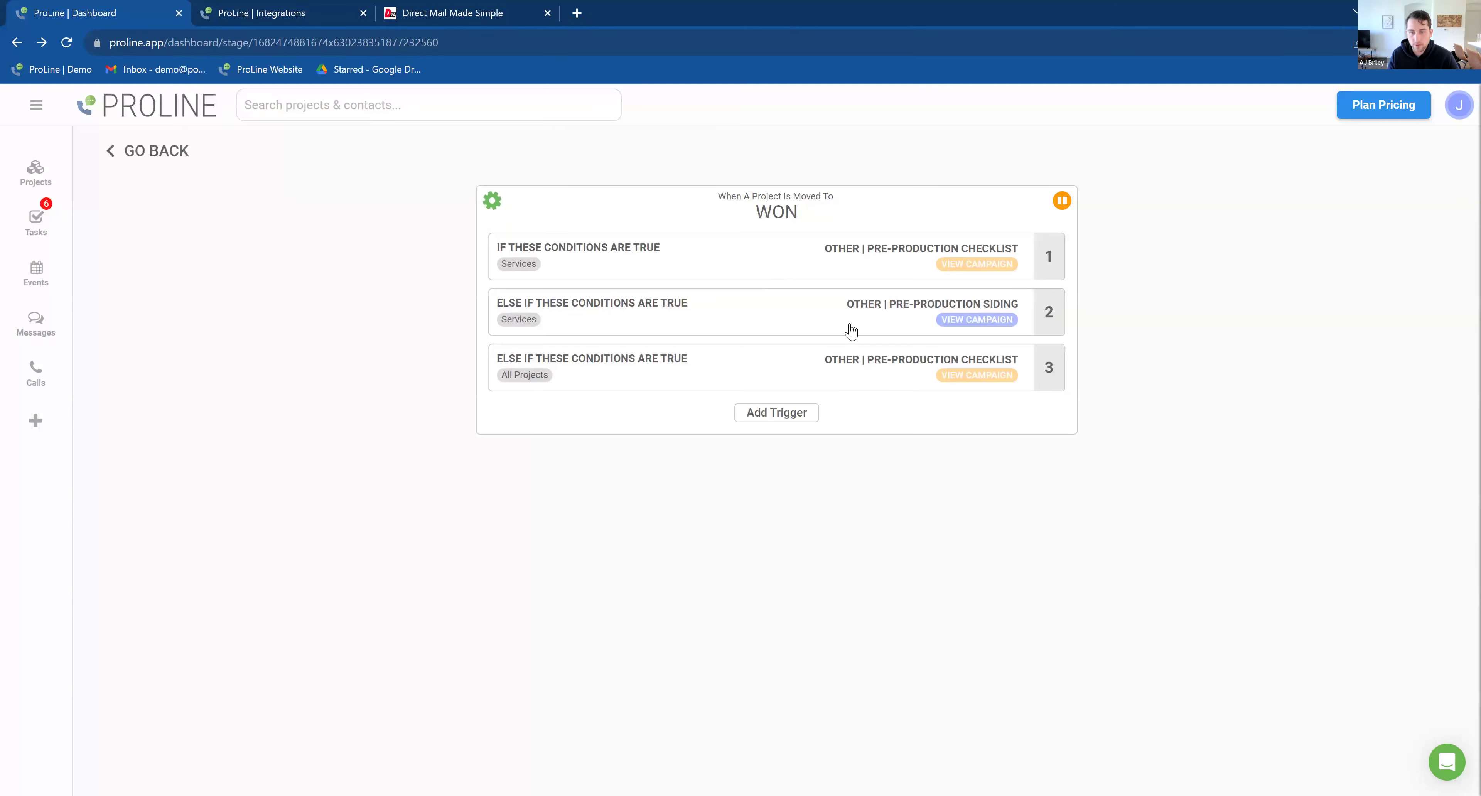
pyautogui.click(862, 373)
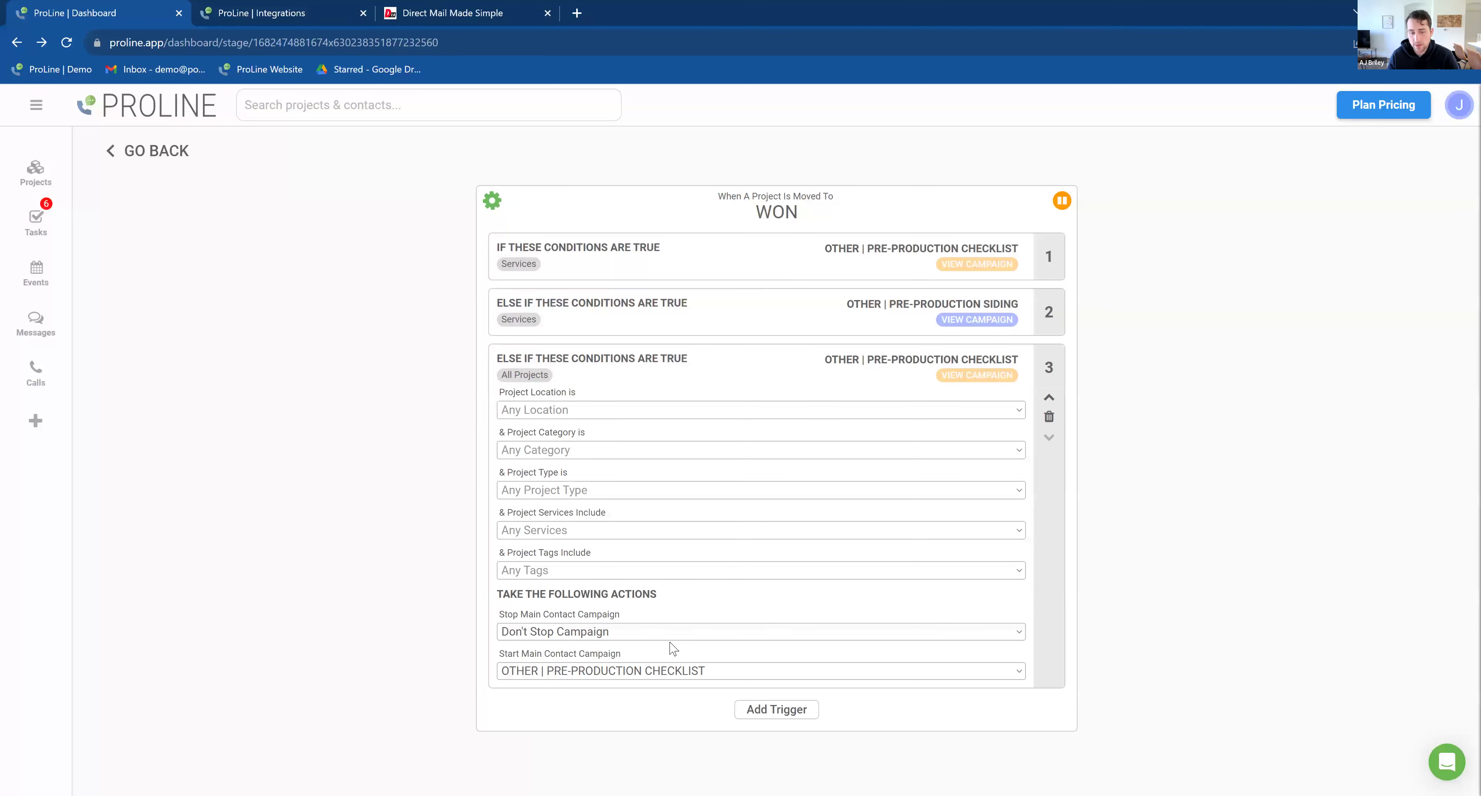
pyautogui.click(703, 669)
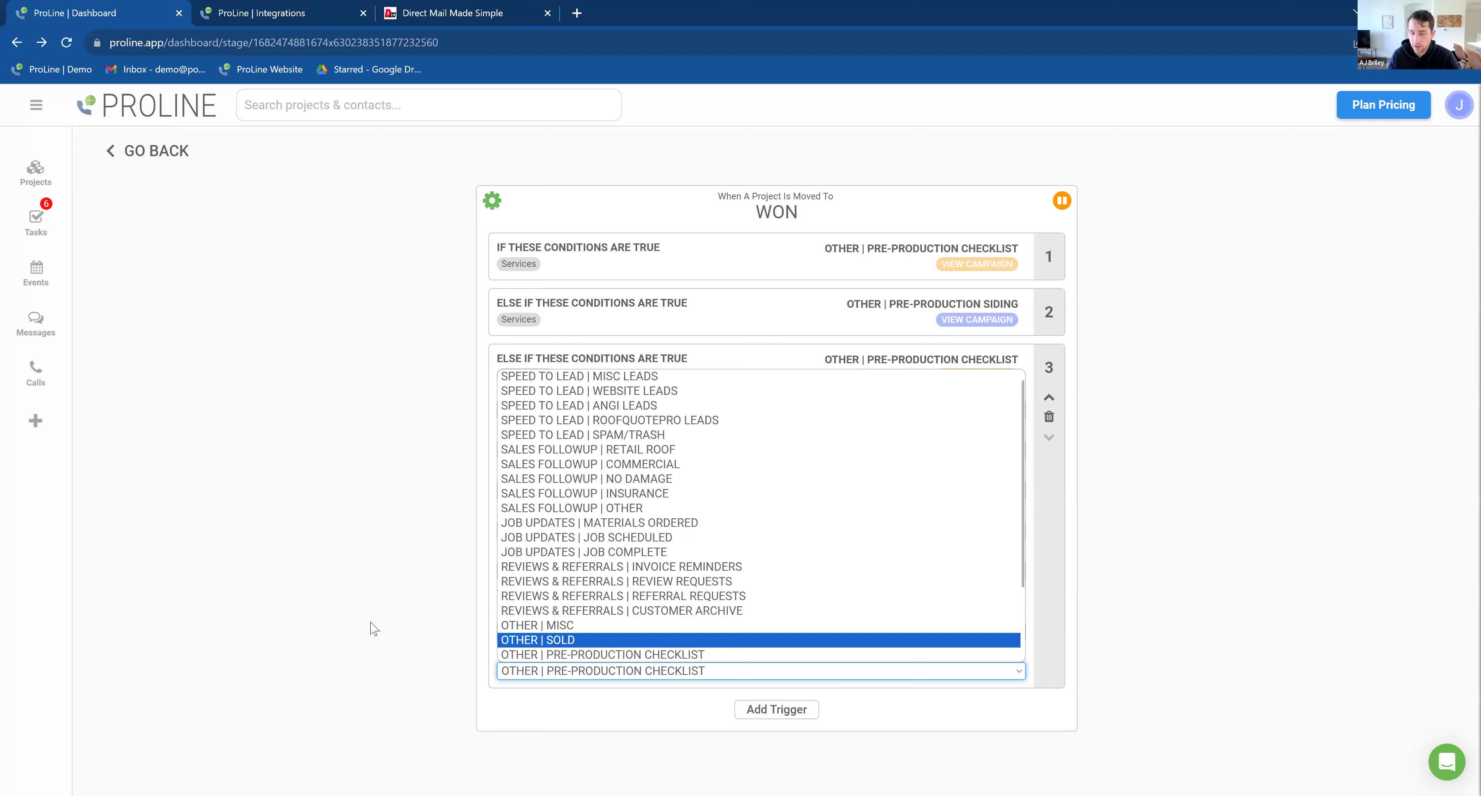
pyautogui.click(373, 629)
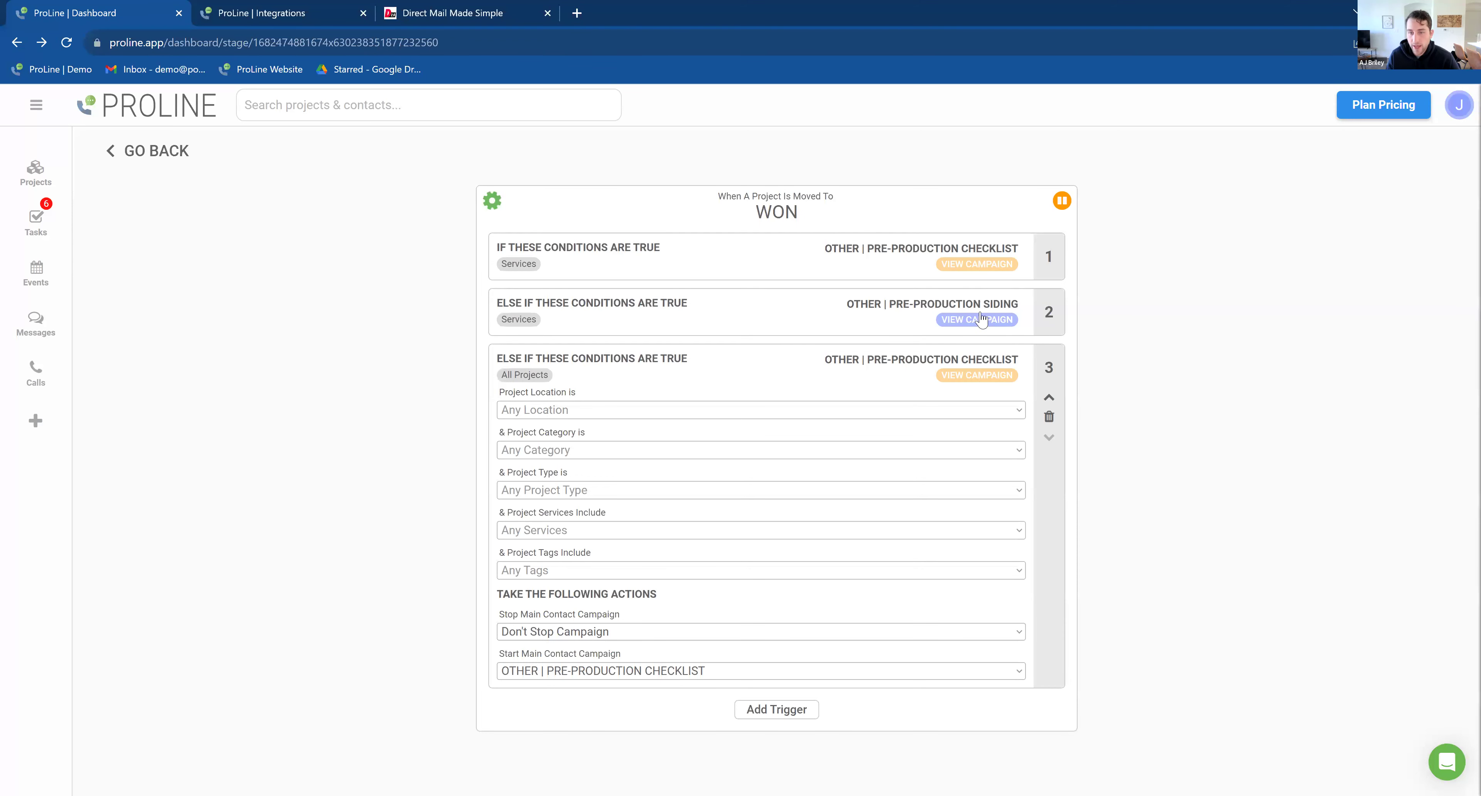
# Step: Add a DOPE 360 Direct Mail step to the Pre-Production Siding campaign that triggers Test Automation immediately, and save it
pyautogui.click(938, 321)
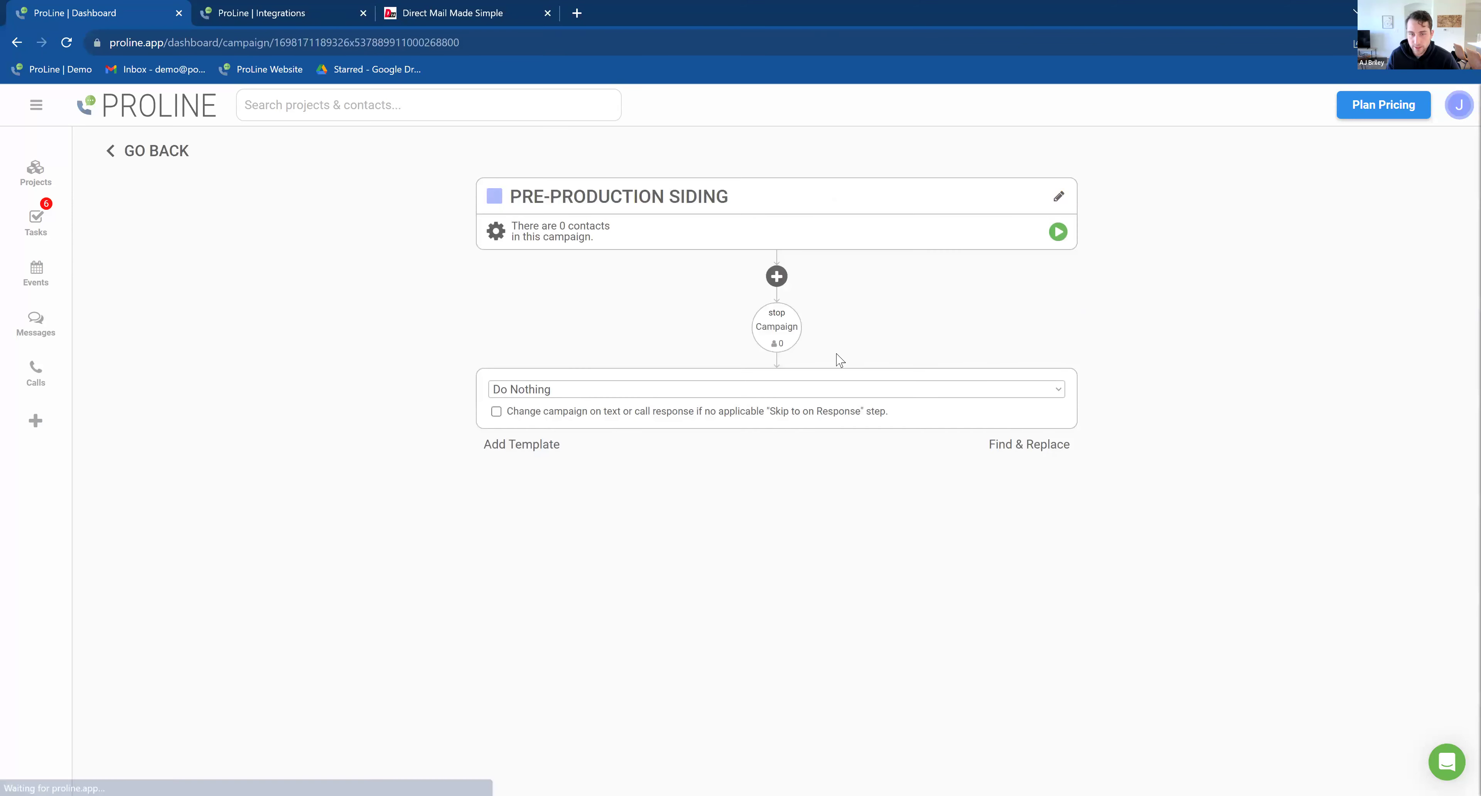
pyautogui.click(777, 277)
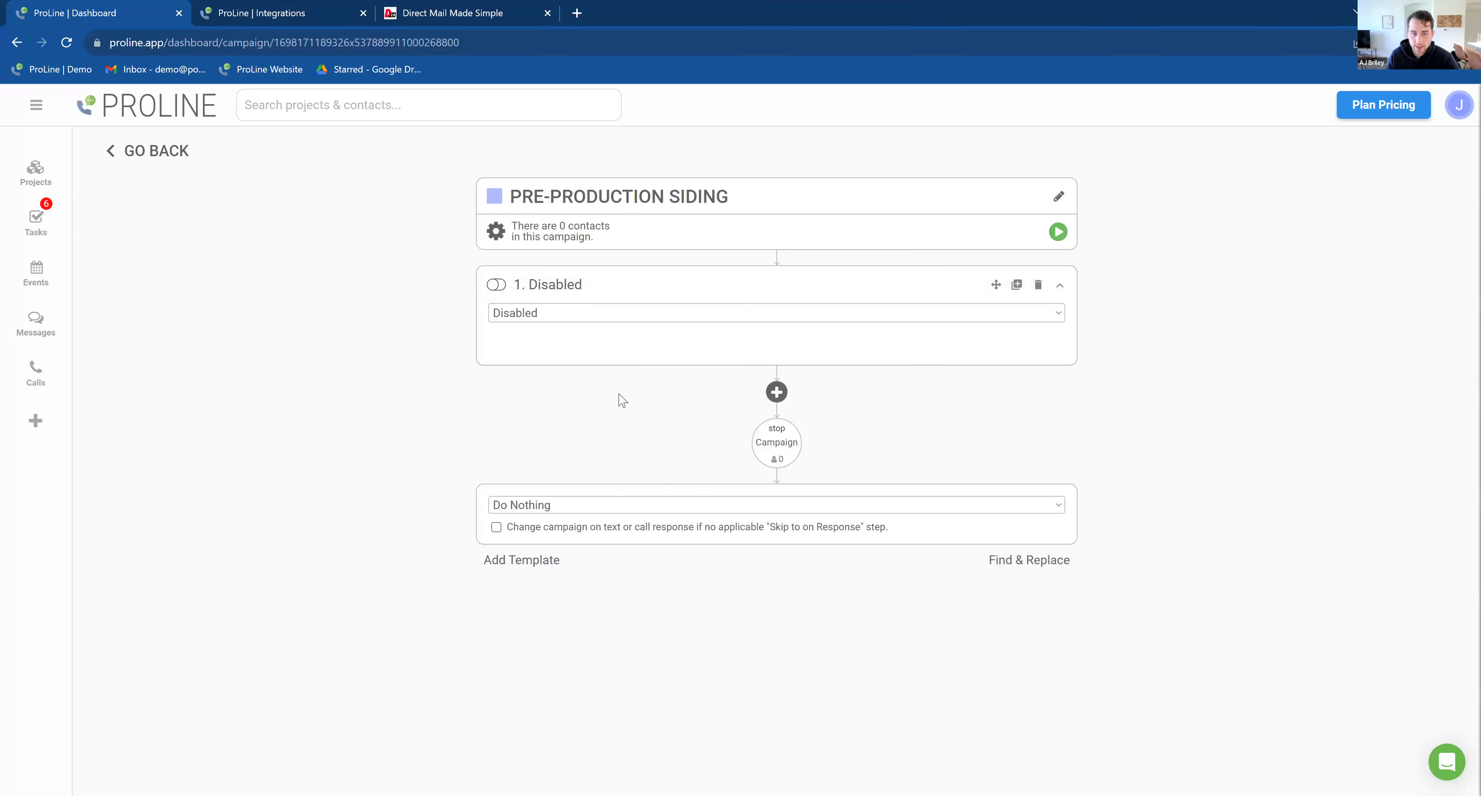
pyautogui.click(578, 320)
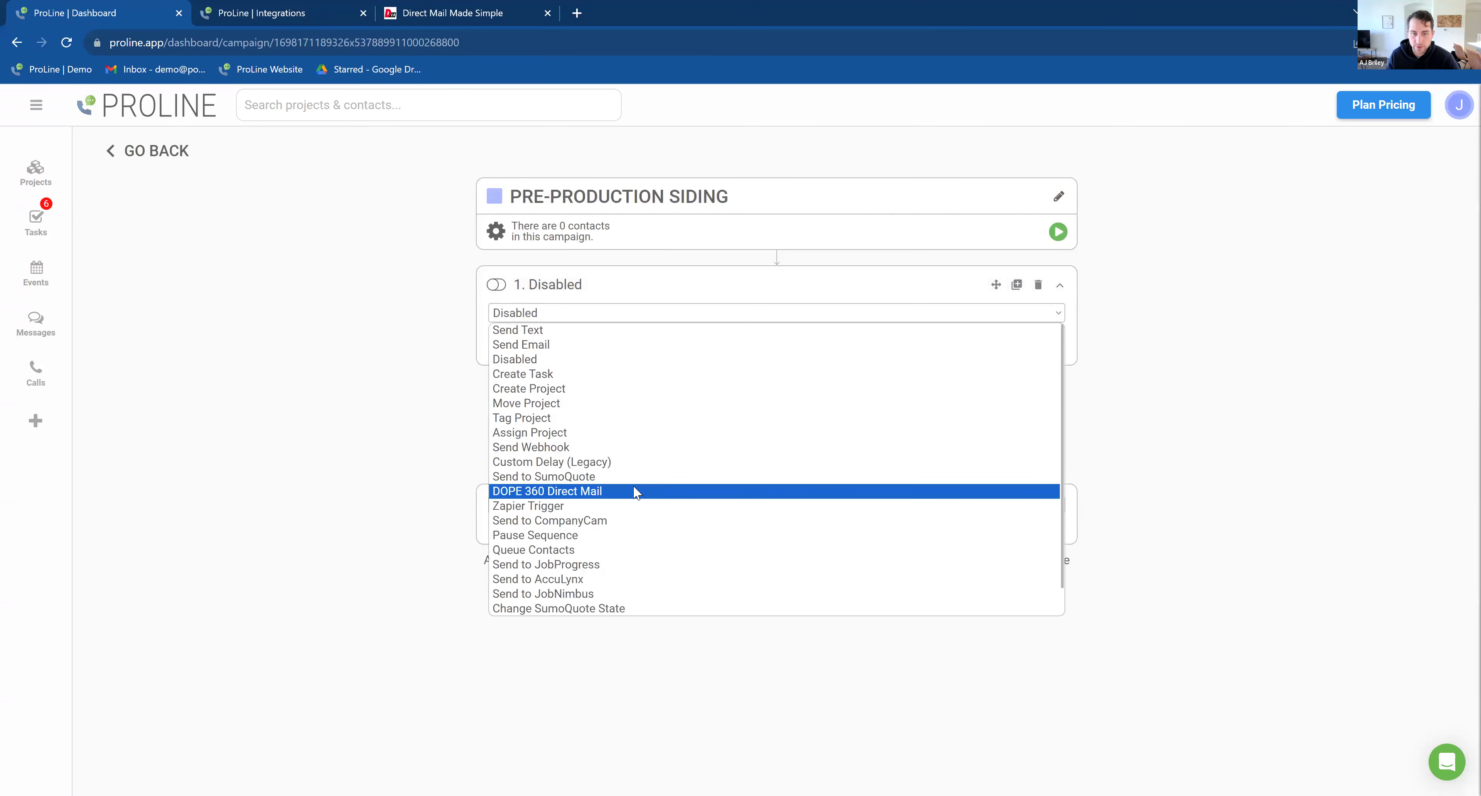
pyautogui.click(636, 492)
pyautogui.click(649, 558)
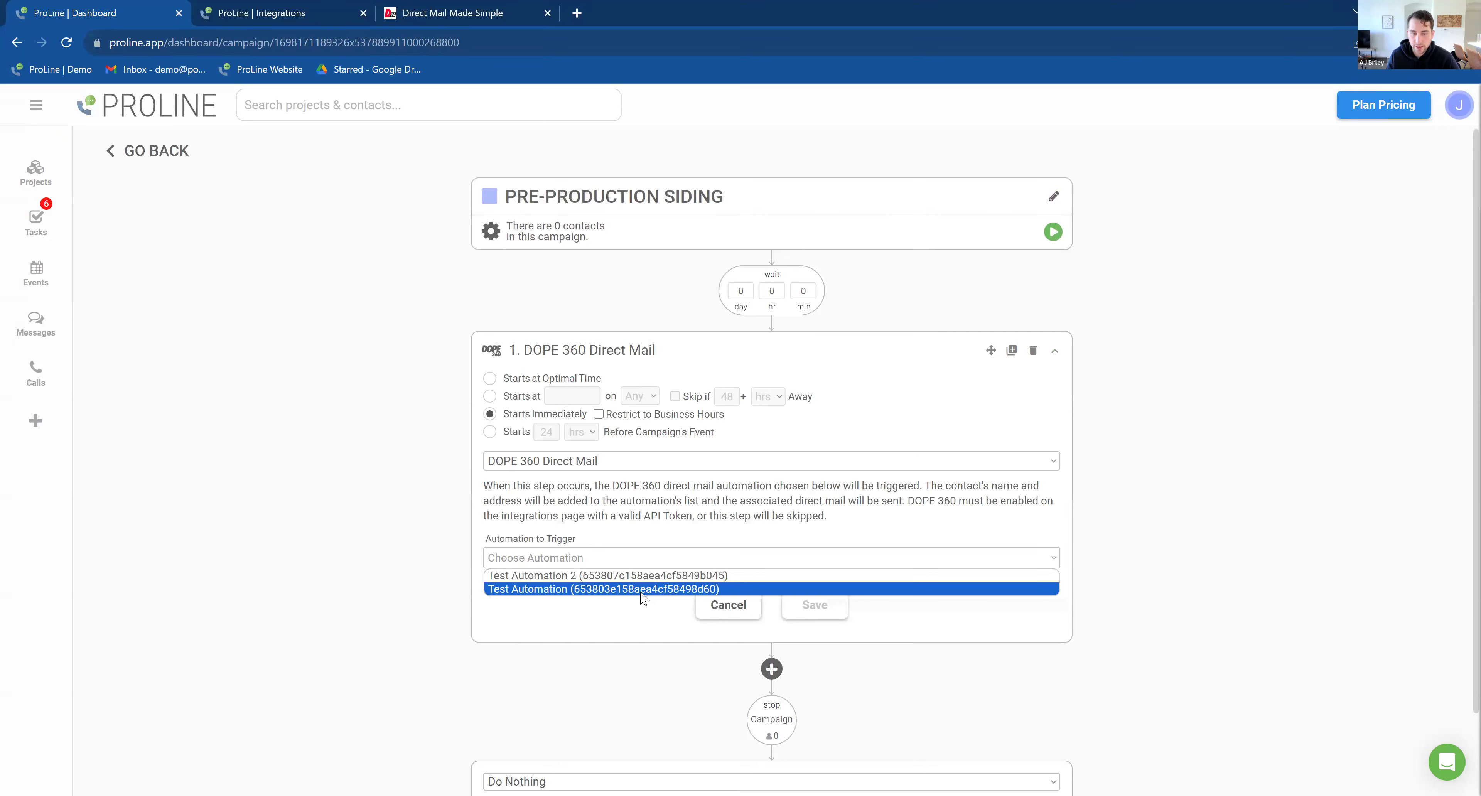
pyautogui.click(808, 603)
pyautogui.click(843, 606)
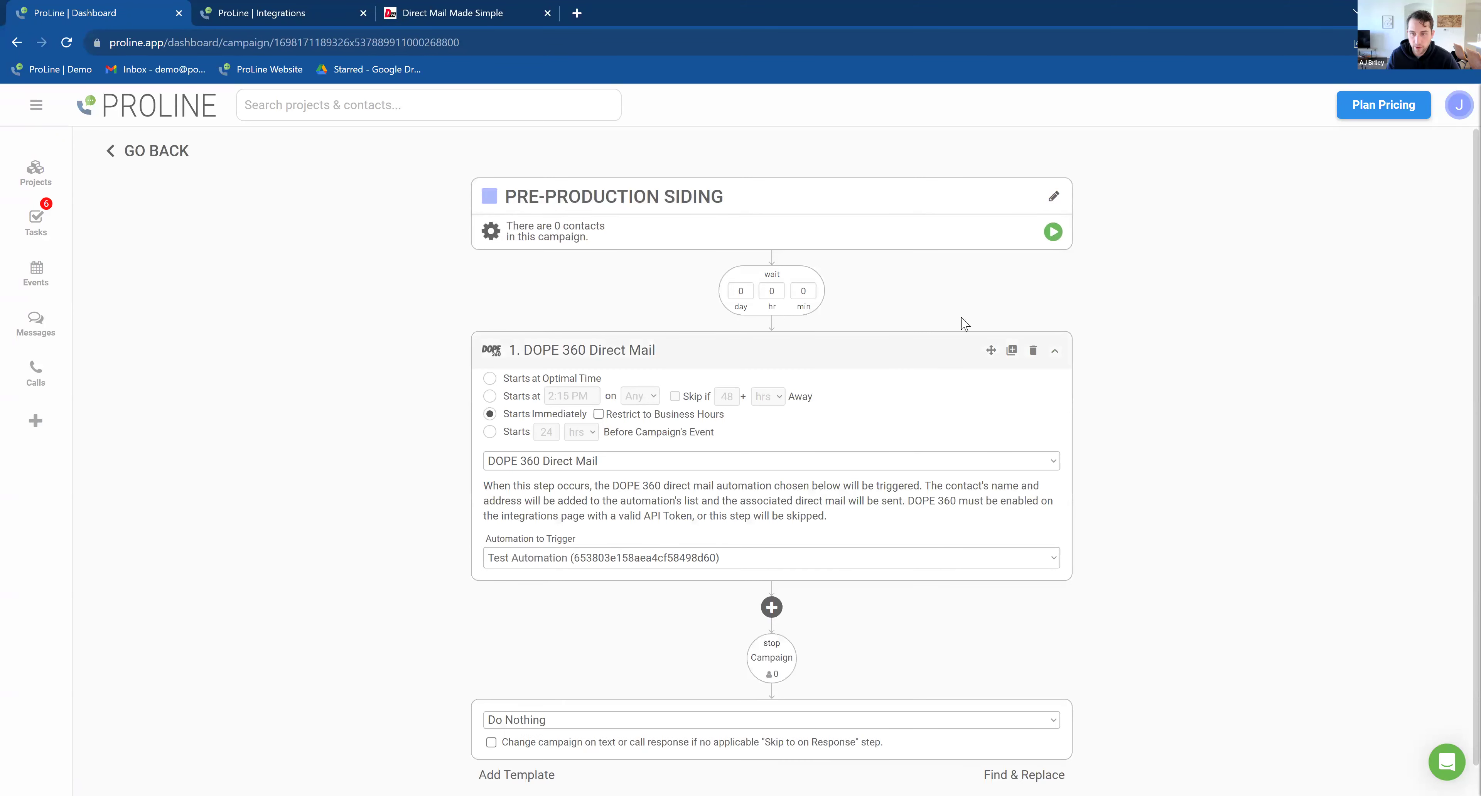
# Step: Activate the Pre-Production Siding campaign and return to the Won stage triggers
pyautogui.click(1059, 232)
pyautogui.click(771, 292)
pyautogui.click(185, 153)
# Step: Inspect which automation the DOPE 360 Direct Mail step of the Pre-Production Checklist campaign triggers, and return to the Won stage
pyautogui.click(909, 374)
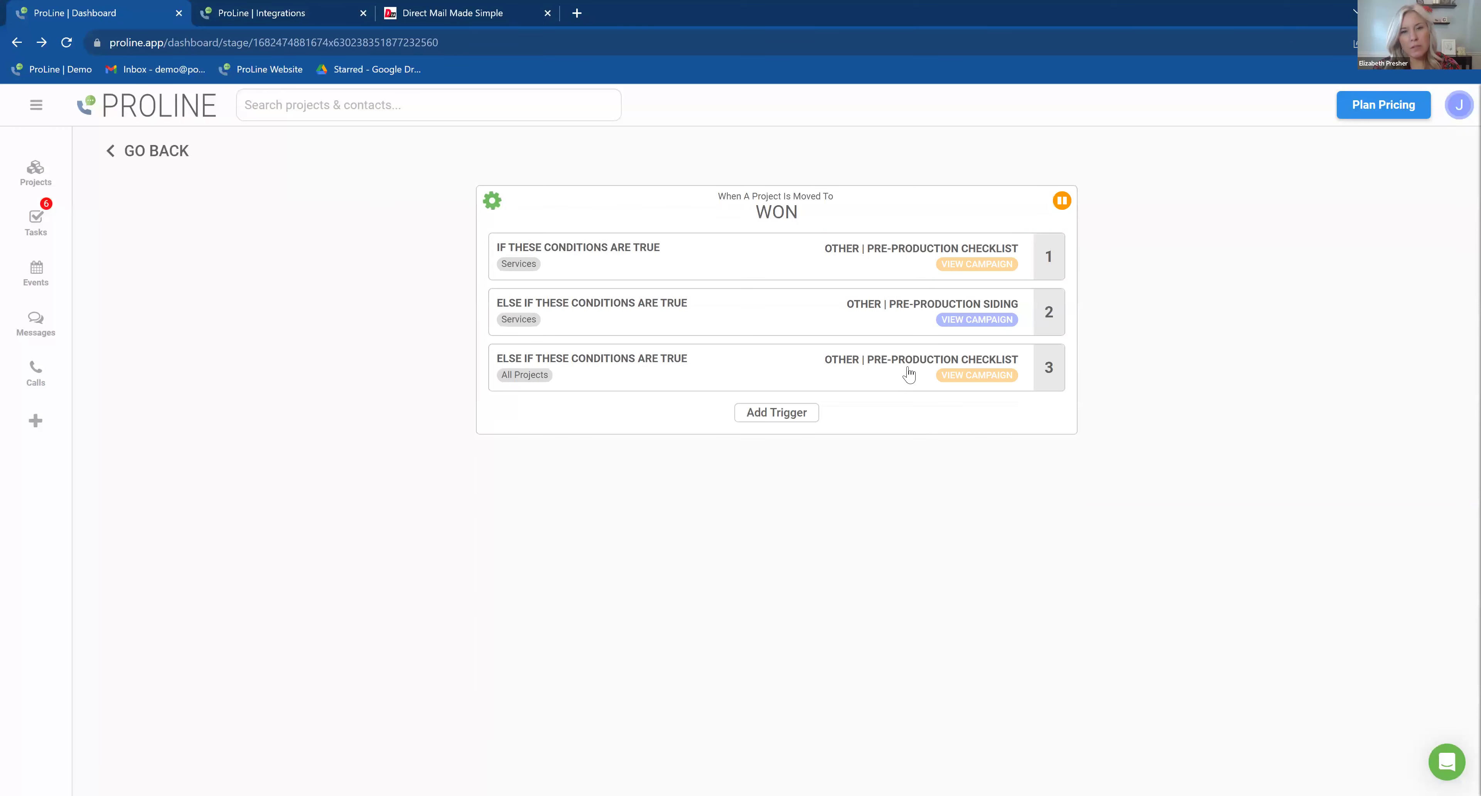
pyautogui.click(932, 249)
pyautogui.click(976, 264)
pyautogui.click(695, 460)
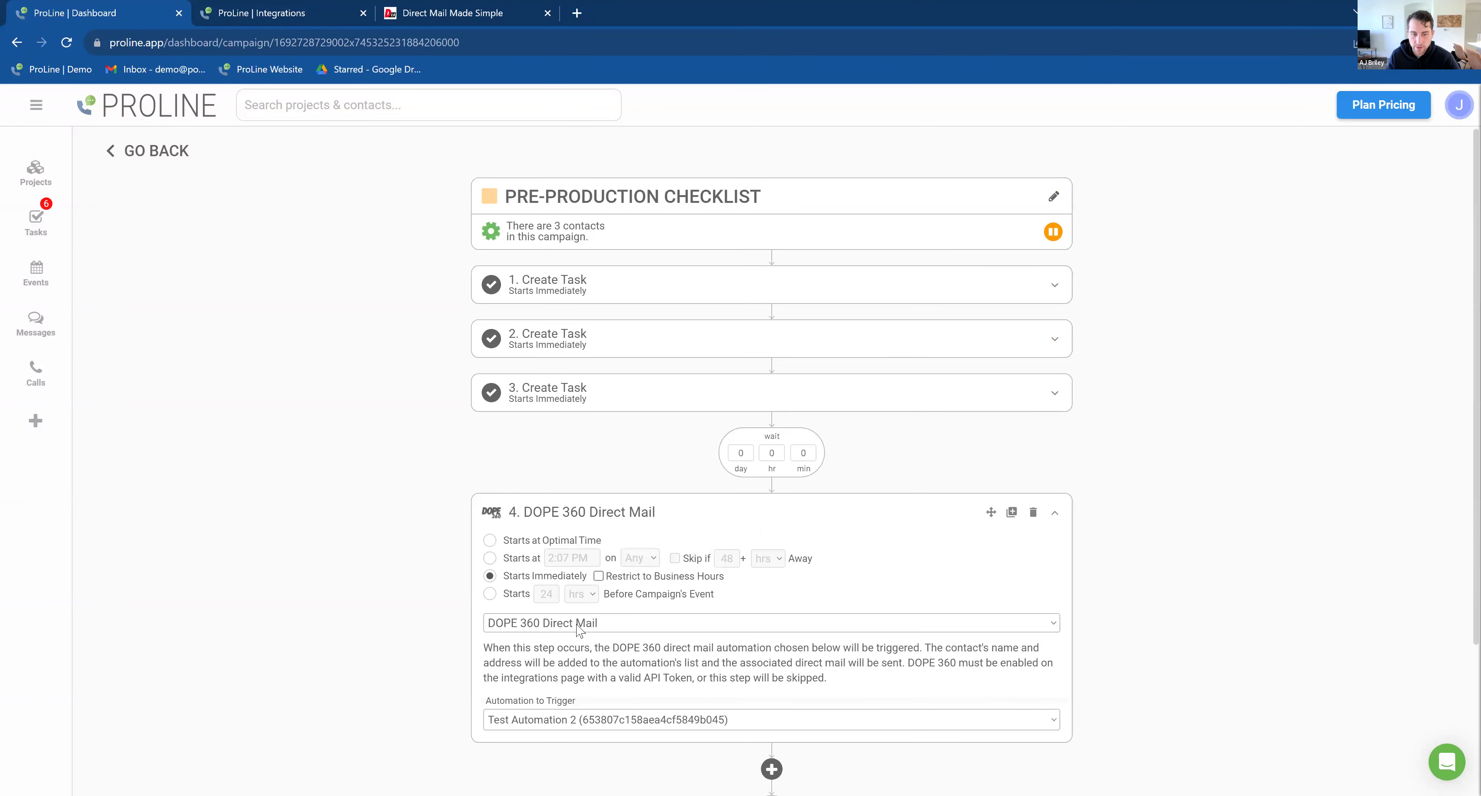
pyautogui.click(687, 515)
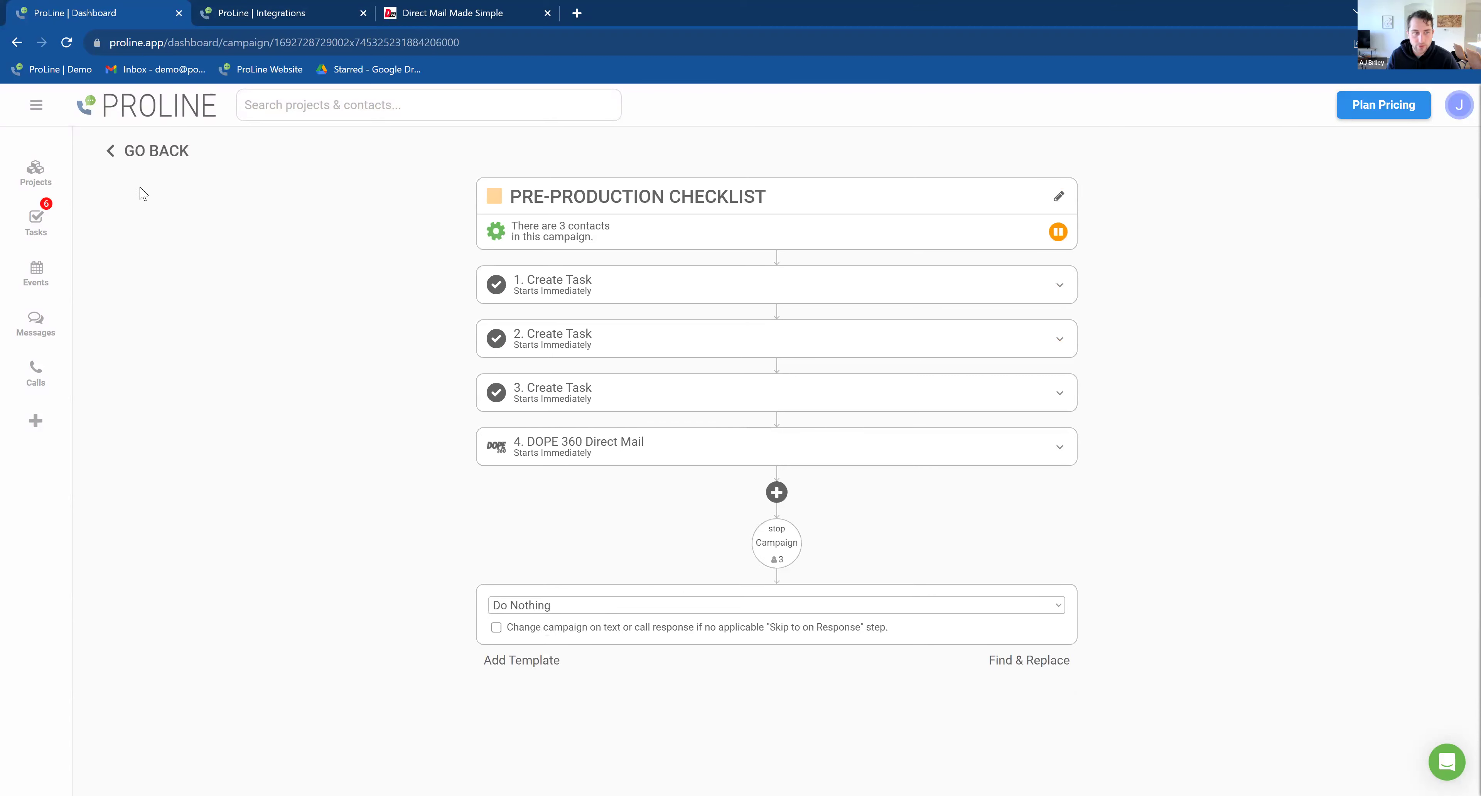
pyautogui.click(150, 155)
# Step: Inspect the DOPE 360 Direct Mail step of the Pre-Production Siding campaign and return to the Won stage
pyautogui.click(902, 247)
pyautogui.click(955, 320)
pyautogui.click(754, 297)
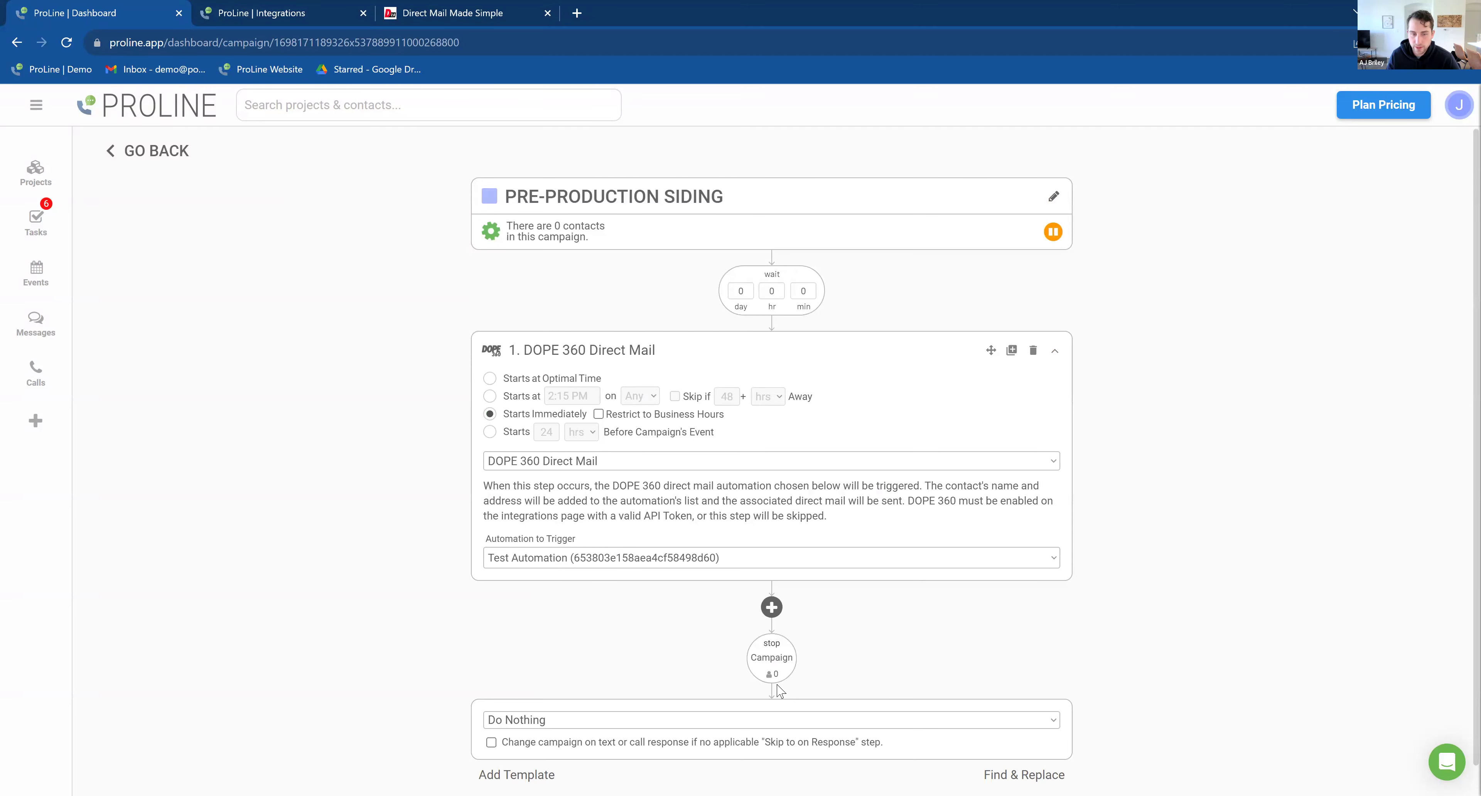
pyautogui.click(789, 340)
pyautogui.hotkey('alt', 'Left')
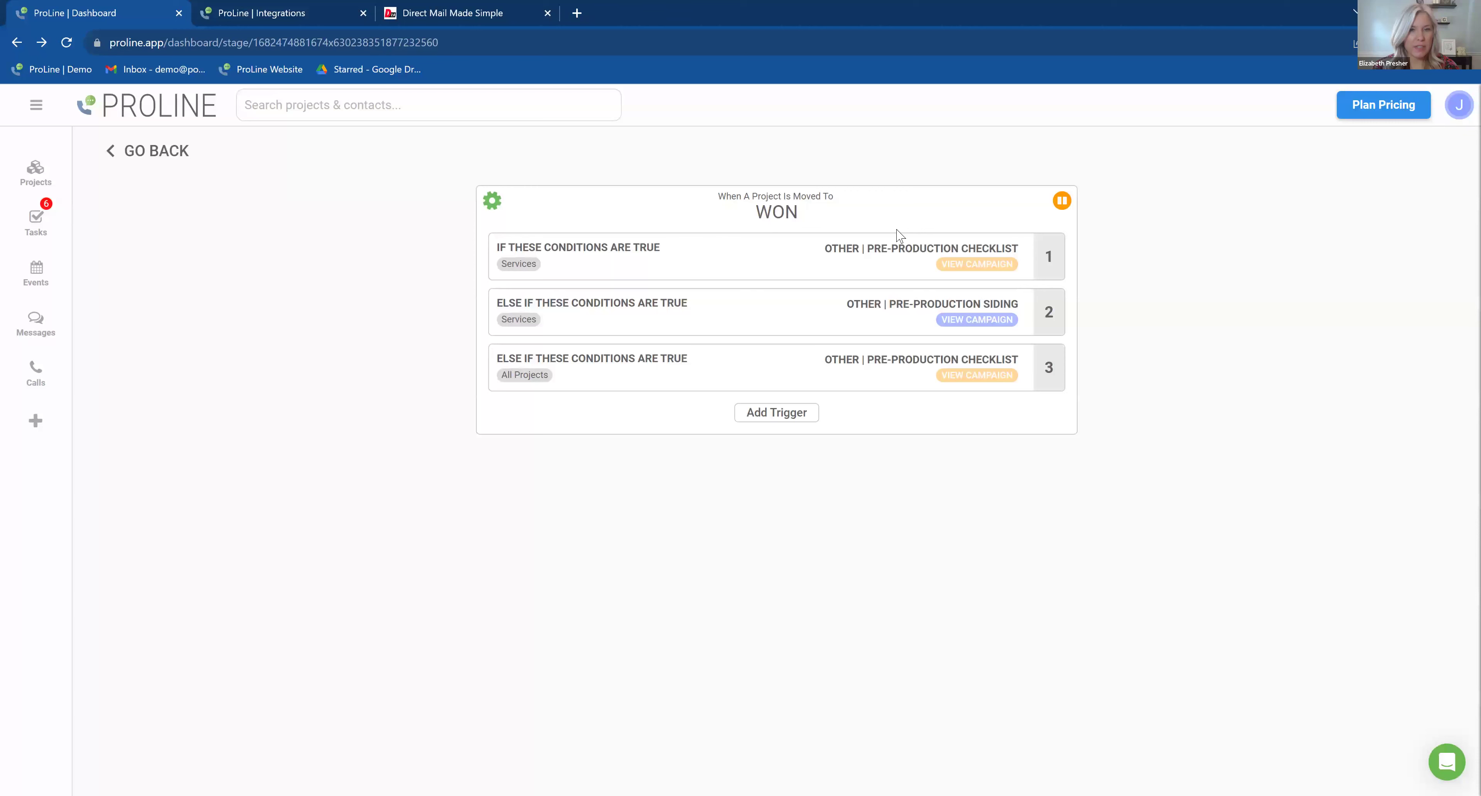
pyautogui.click(139, 153)
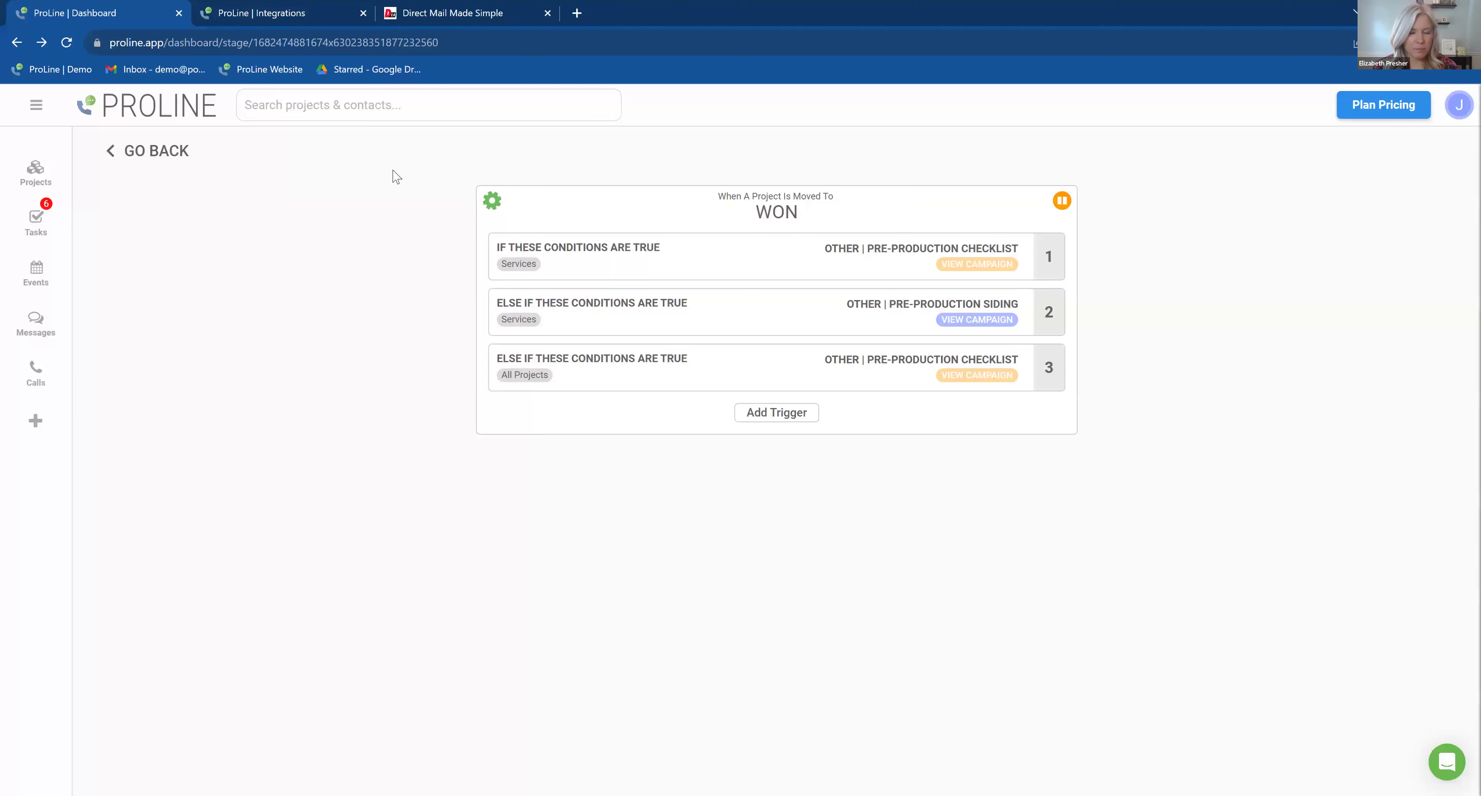